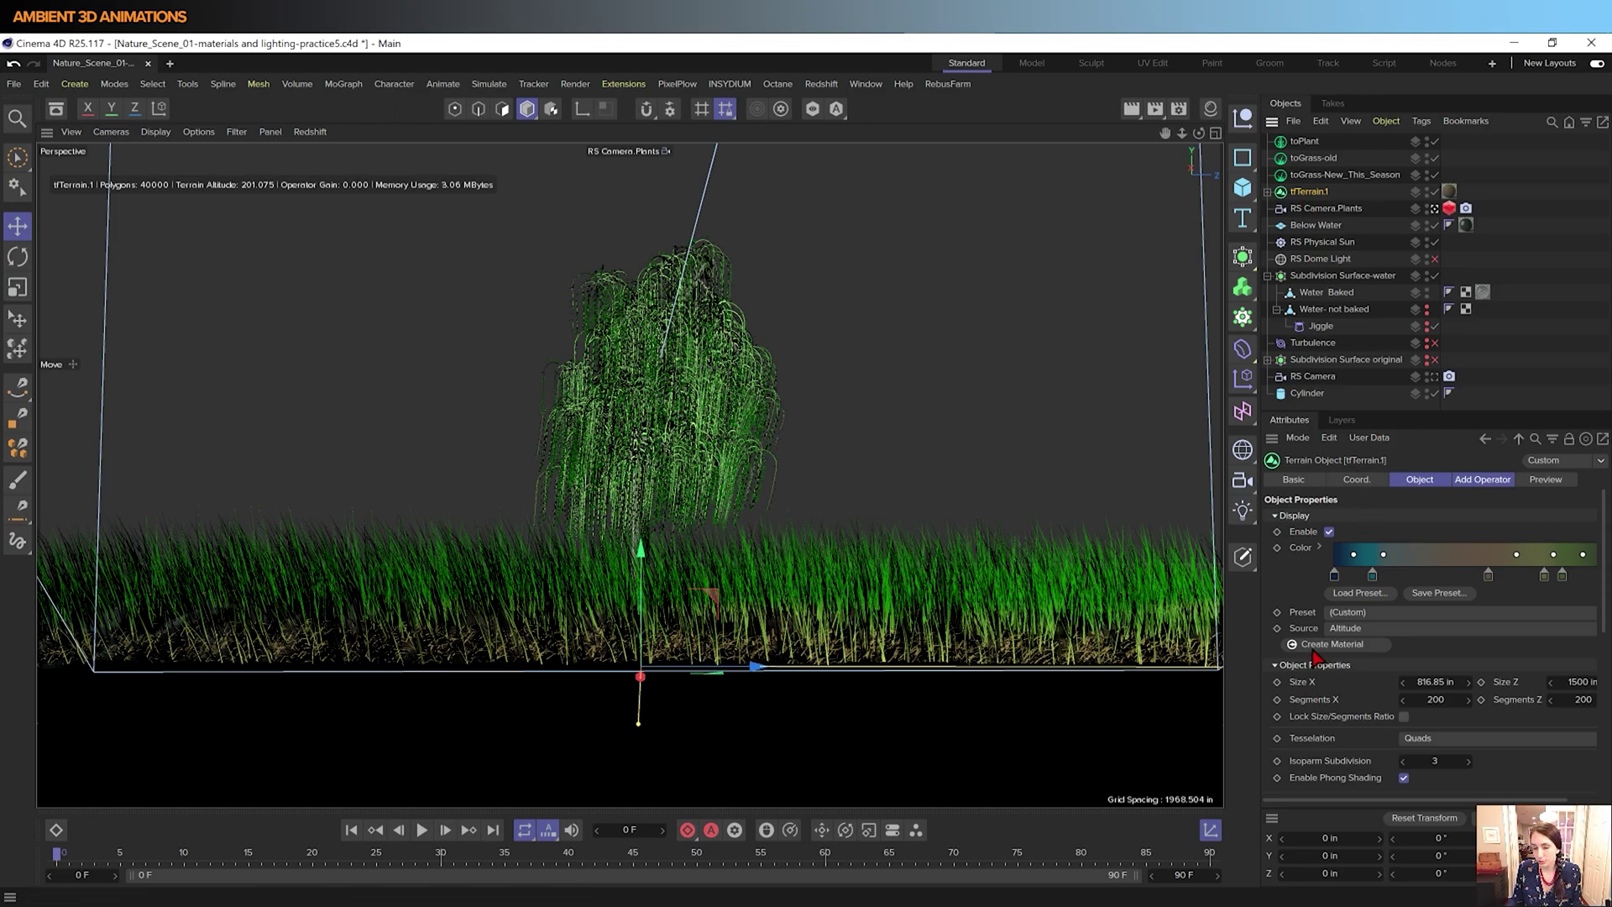
- Show the Material Manager, create a material from the tfTerrain.1 object, and inspect its Color channel settings
click(1212, 110)
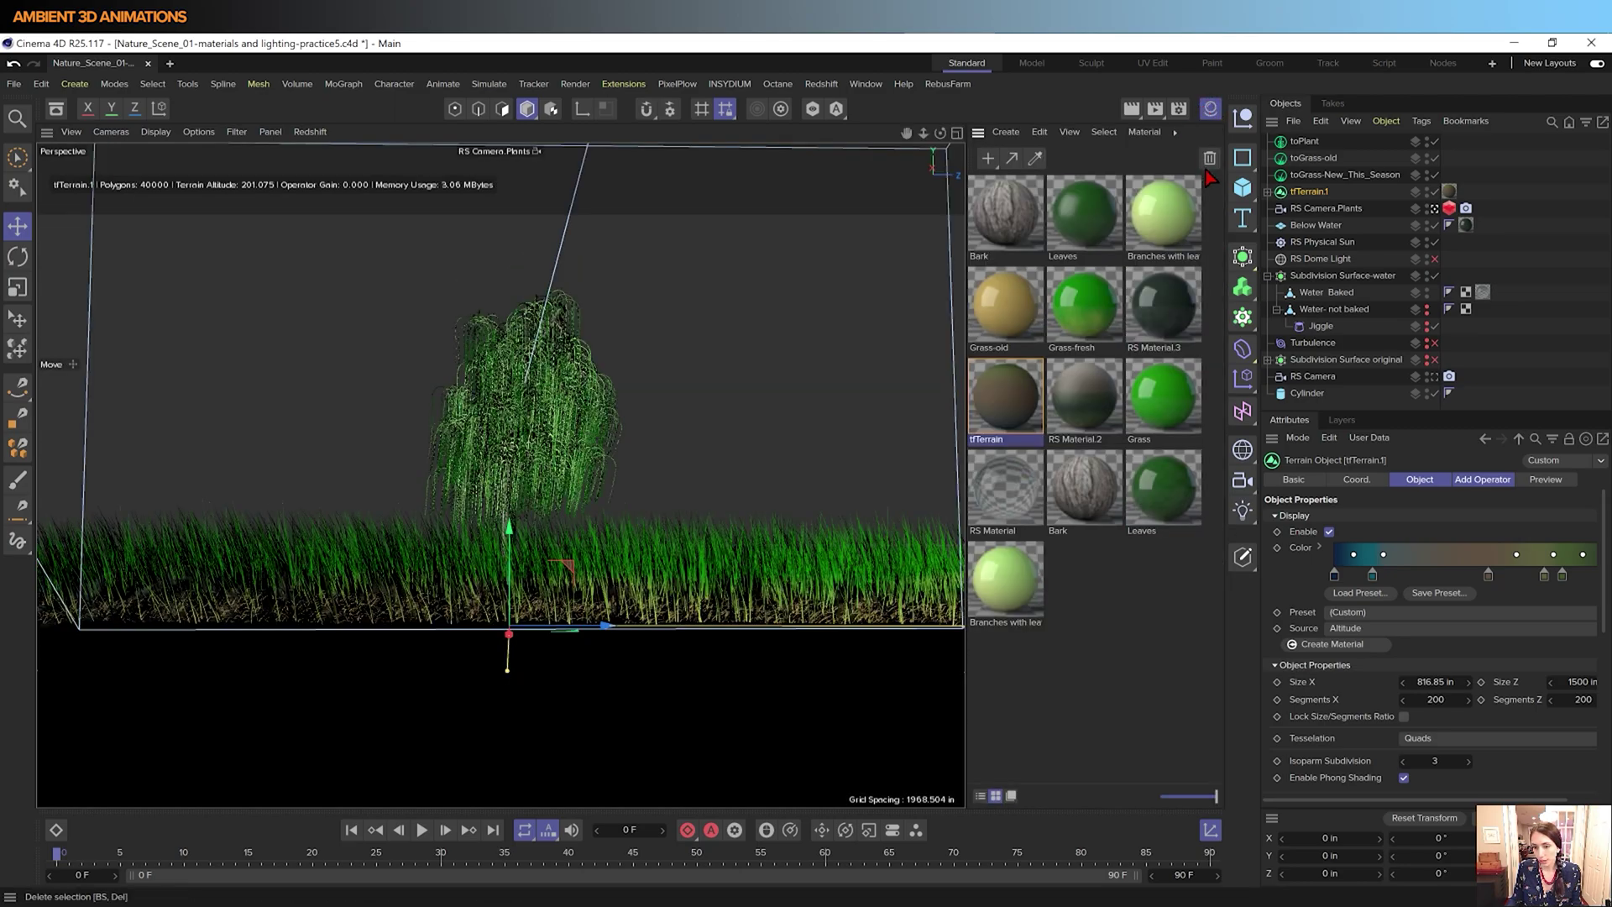
click(1358, 645)
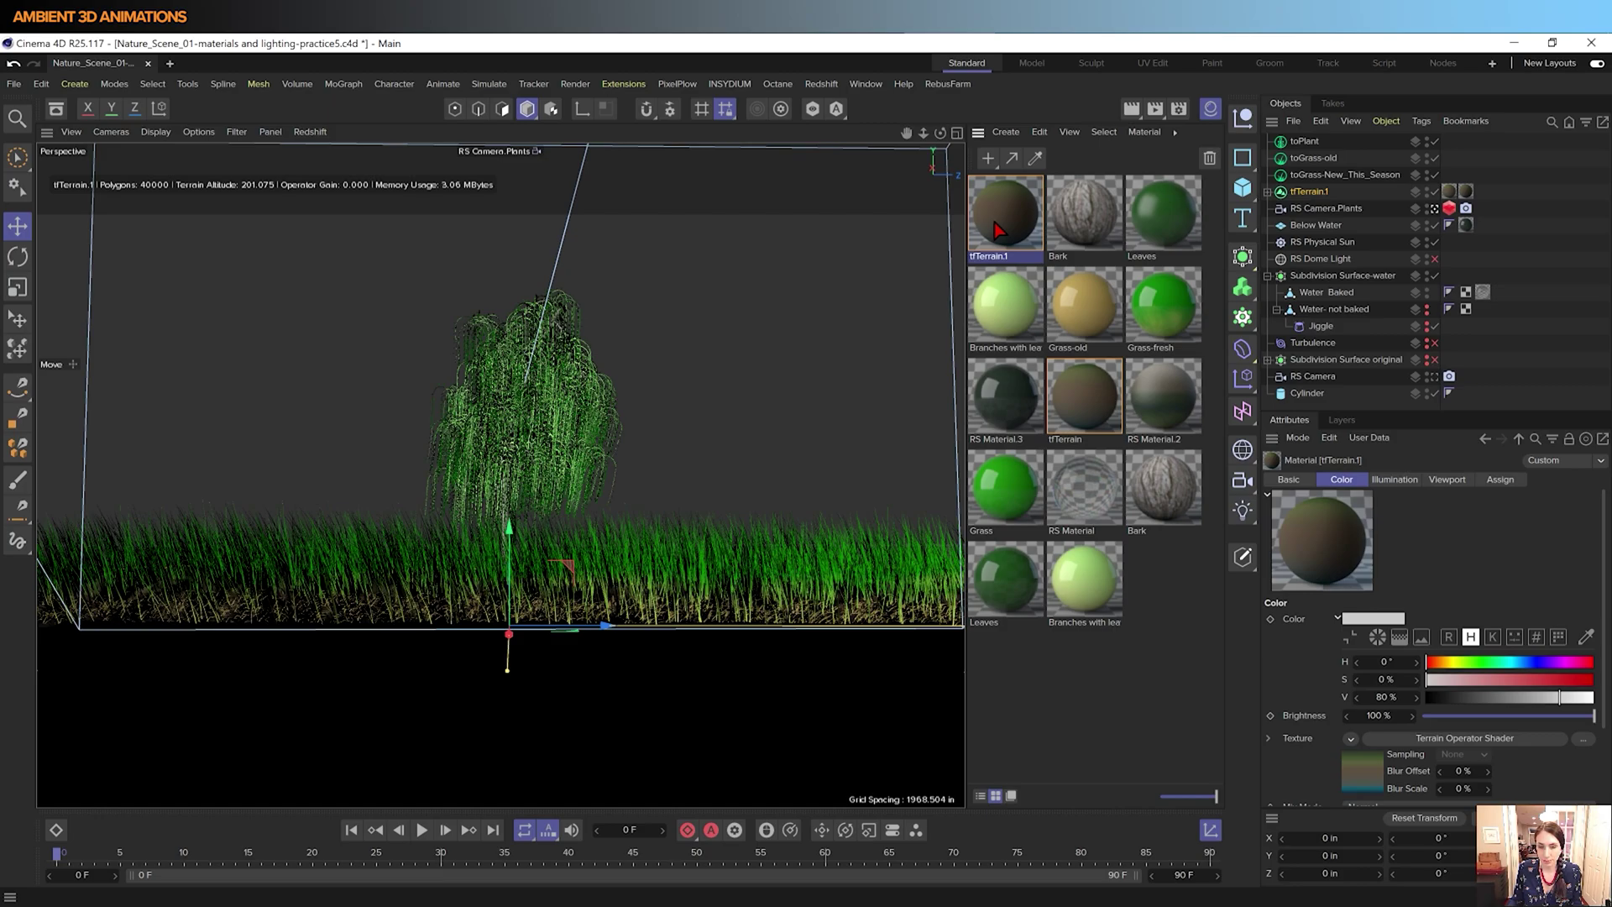
double_click(998, 231)
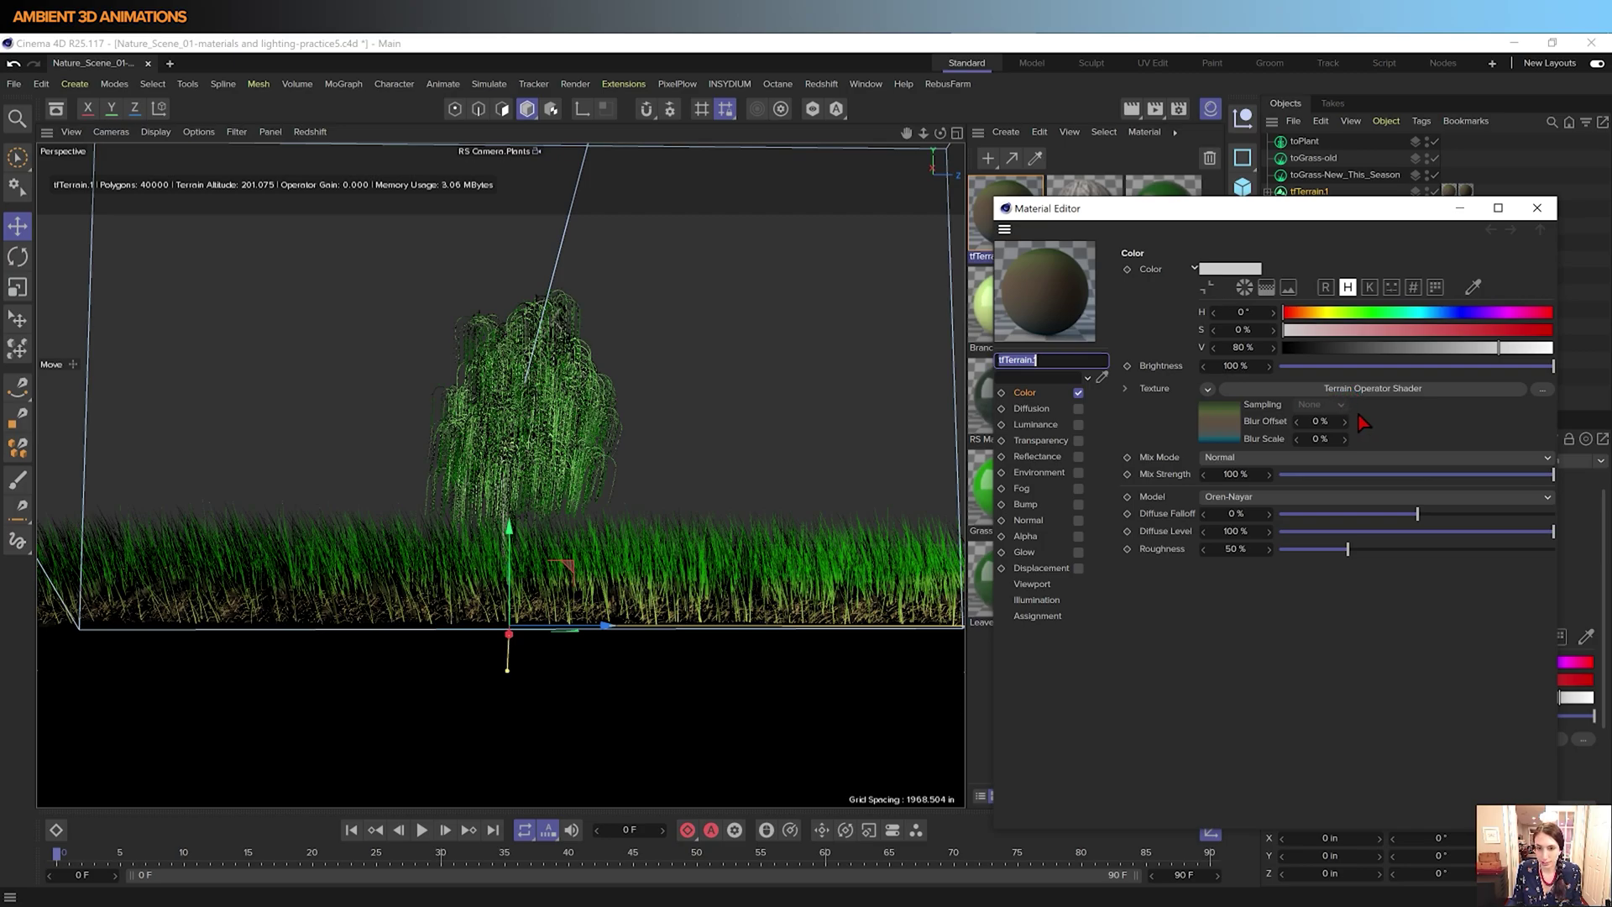
click(1538, 207)
- Open the tfTerrain material's Redshift shader graph, move RS Material closer to Output, and clear the node search
double_click(995, 237)
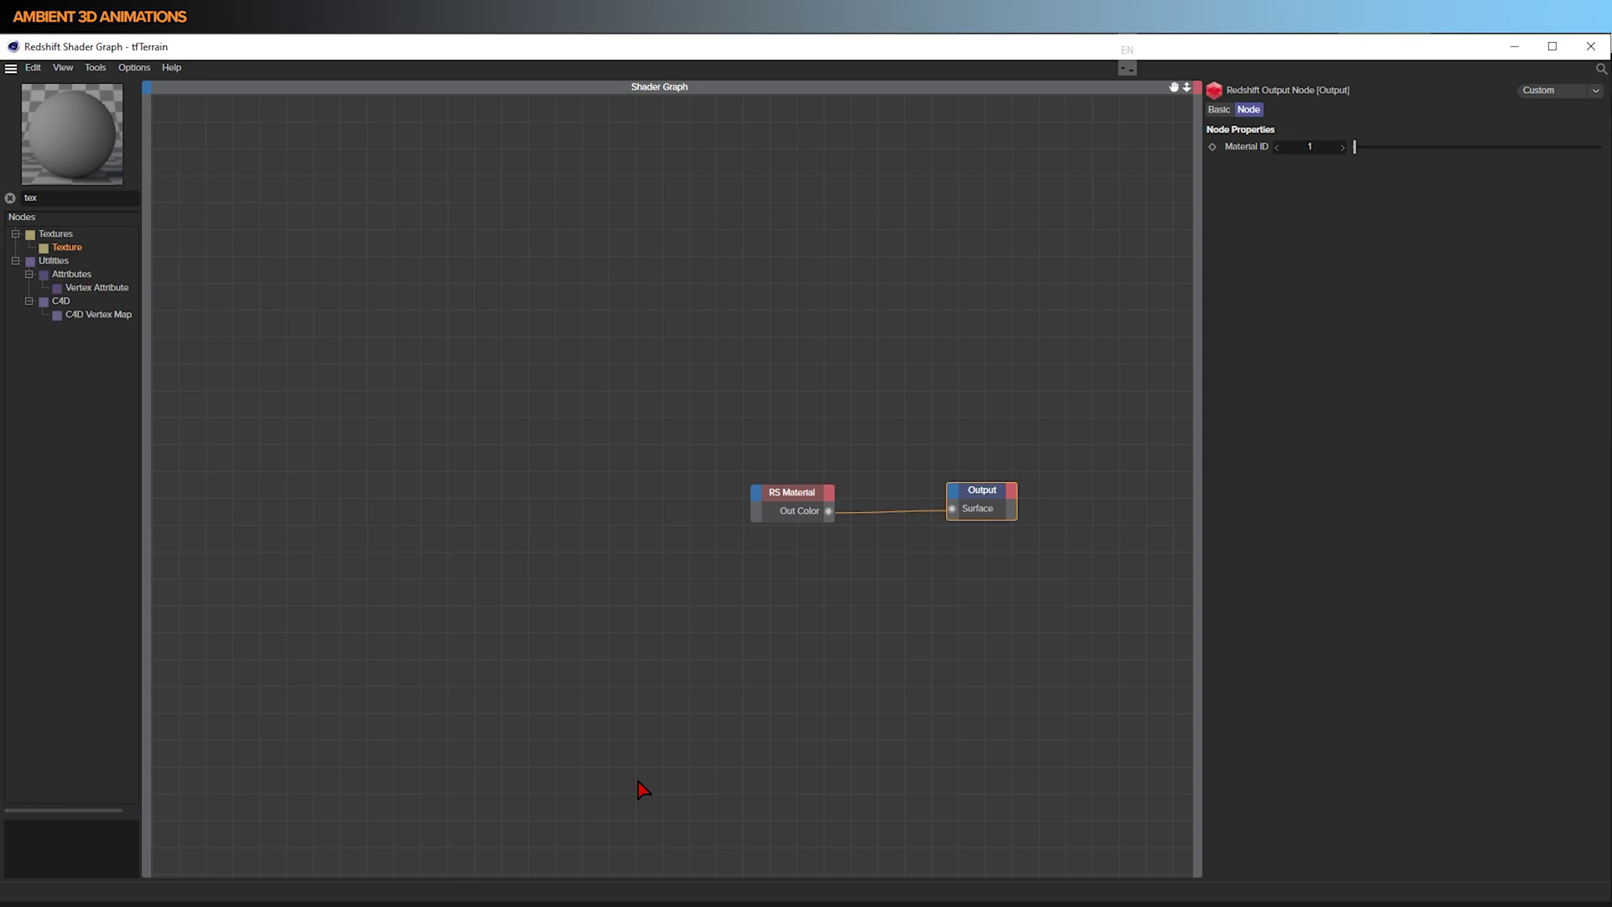
drag(808, 496, 848, 498)
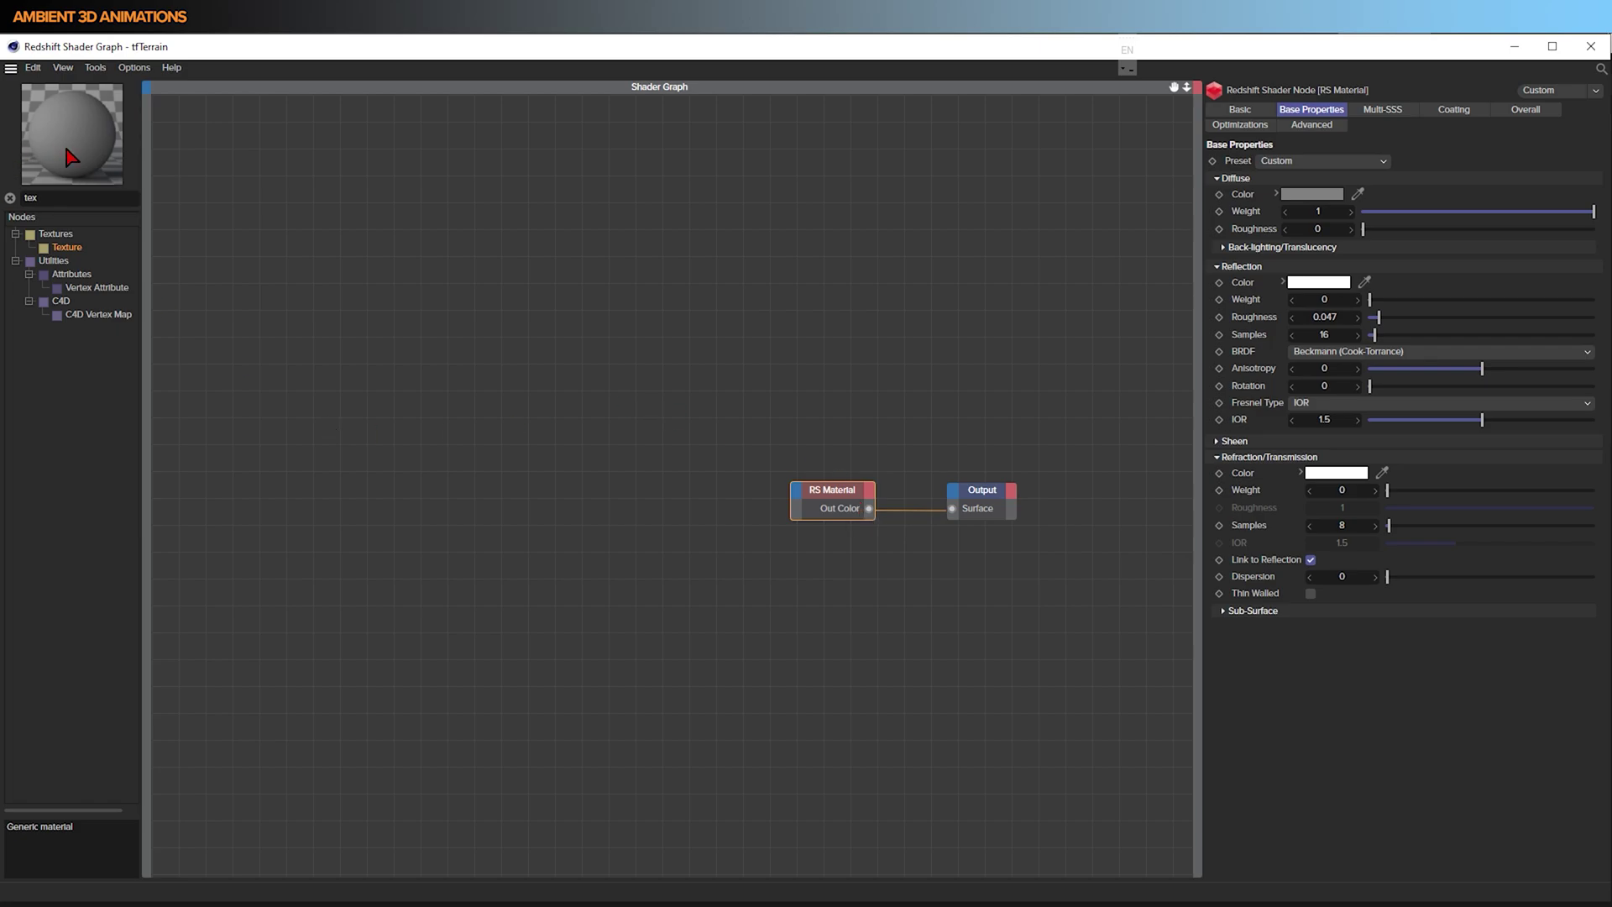
double_click(53, 197)
key(BackSpace)
click(598, 349)
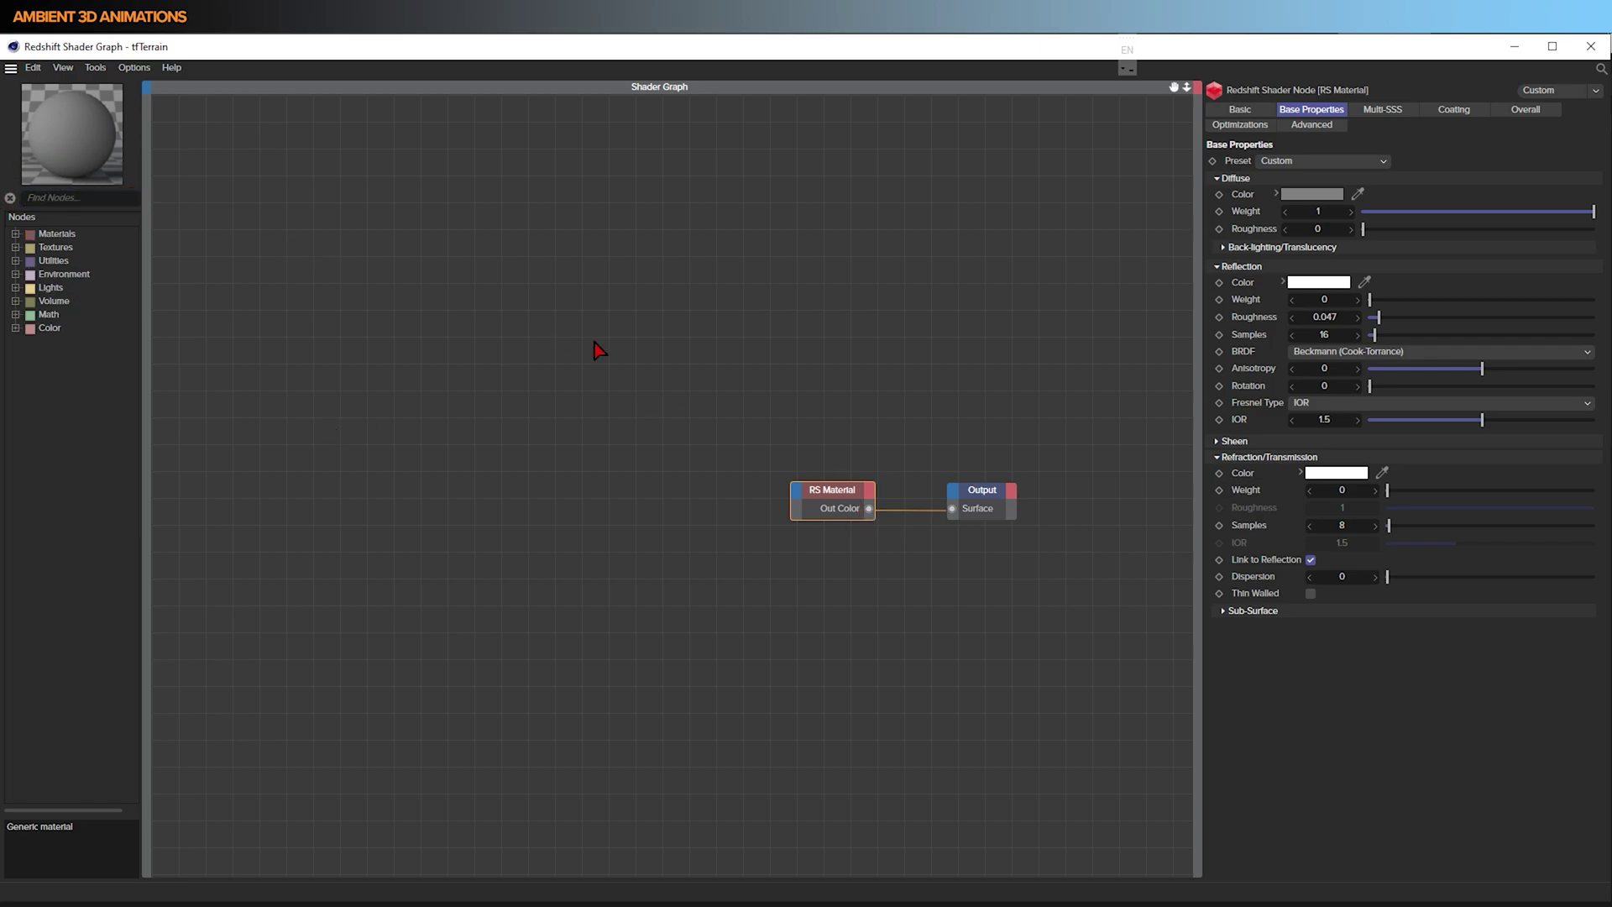
- Set the RS Material node's reflection roughness to 0.146
click(844, 505)
drag(1379, 318, 1366, 320)
drag(1372, 320, 1386, 319)
click(1011, 374)
- Find the C4D Shader node by searching for "c4d" and place it on the input side of RS Material
click(54, 199)
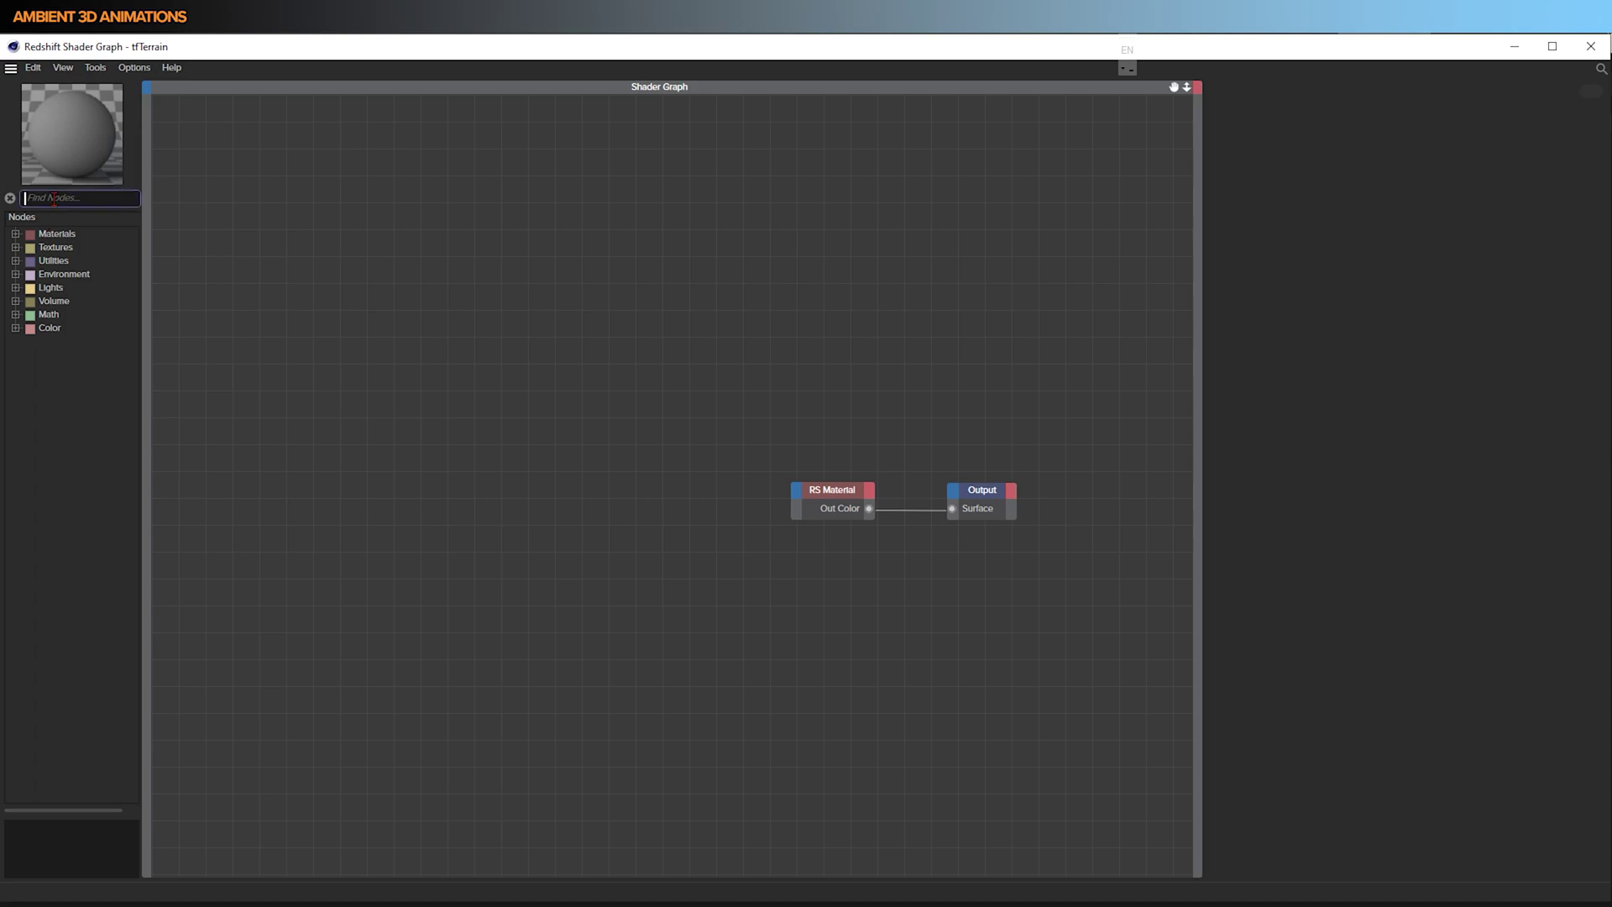
text(c4d)
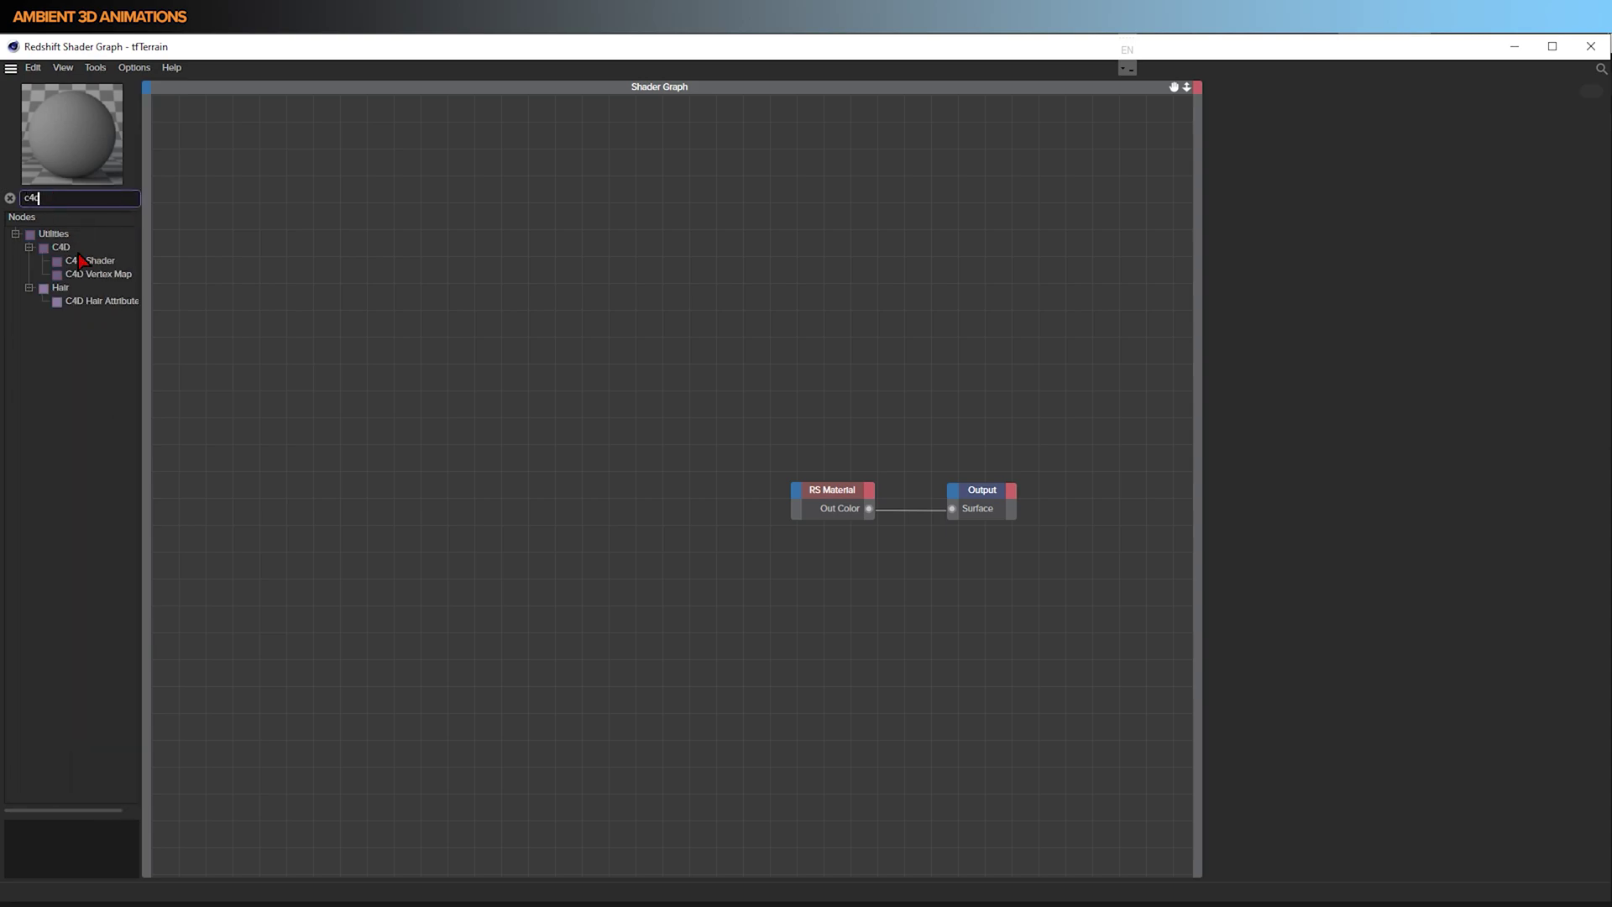
drag(89, 260, 492, 508)
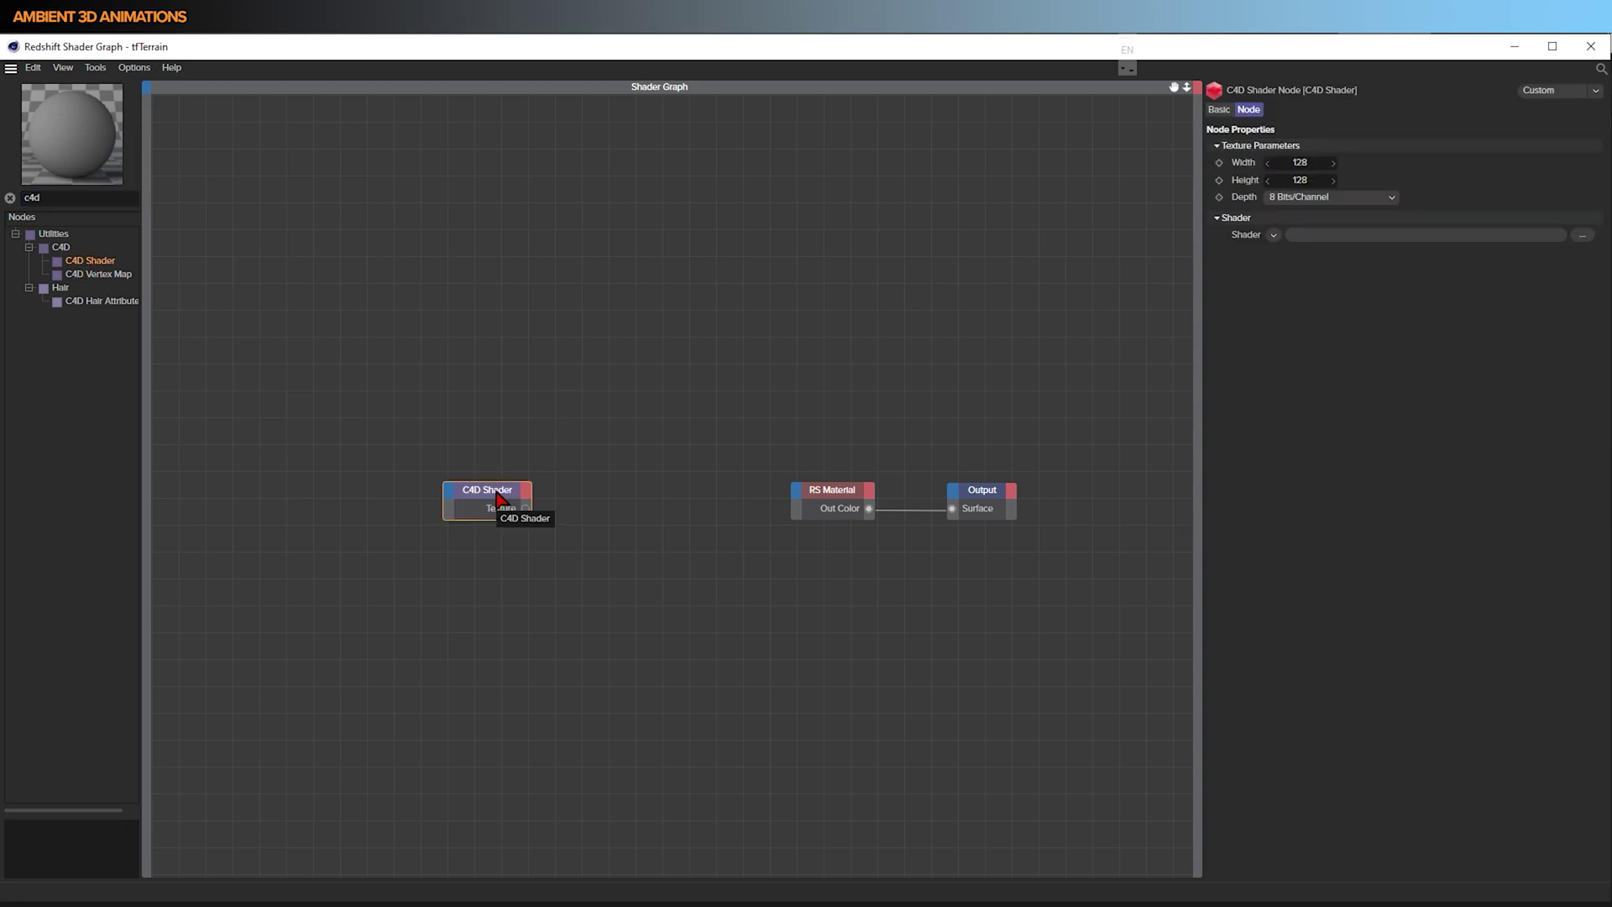
drag(497, 498, 542, 495)
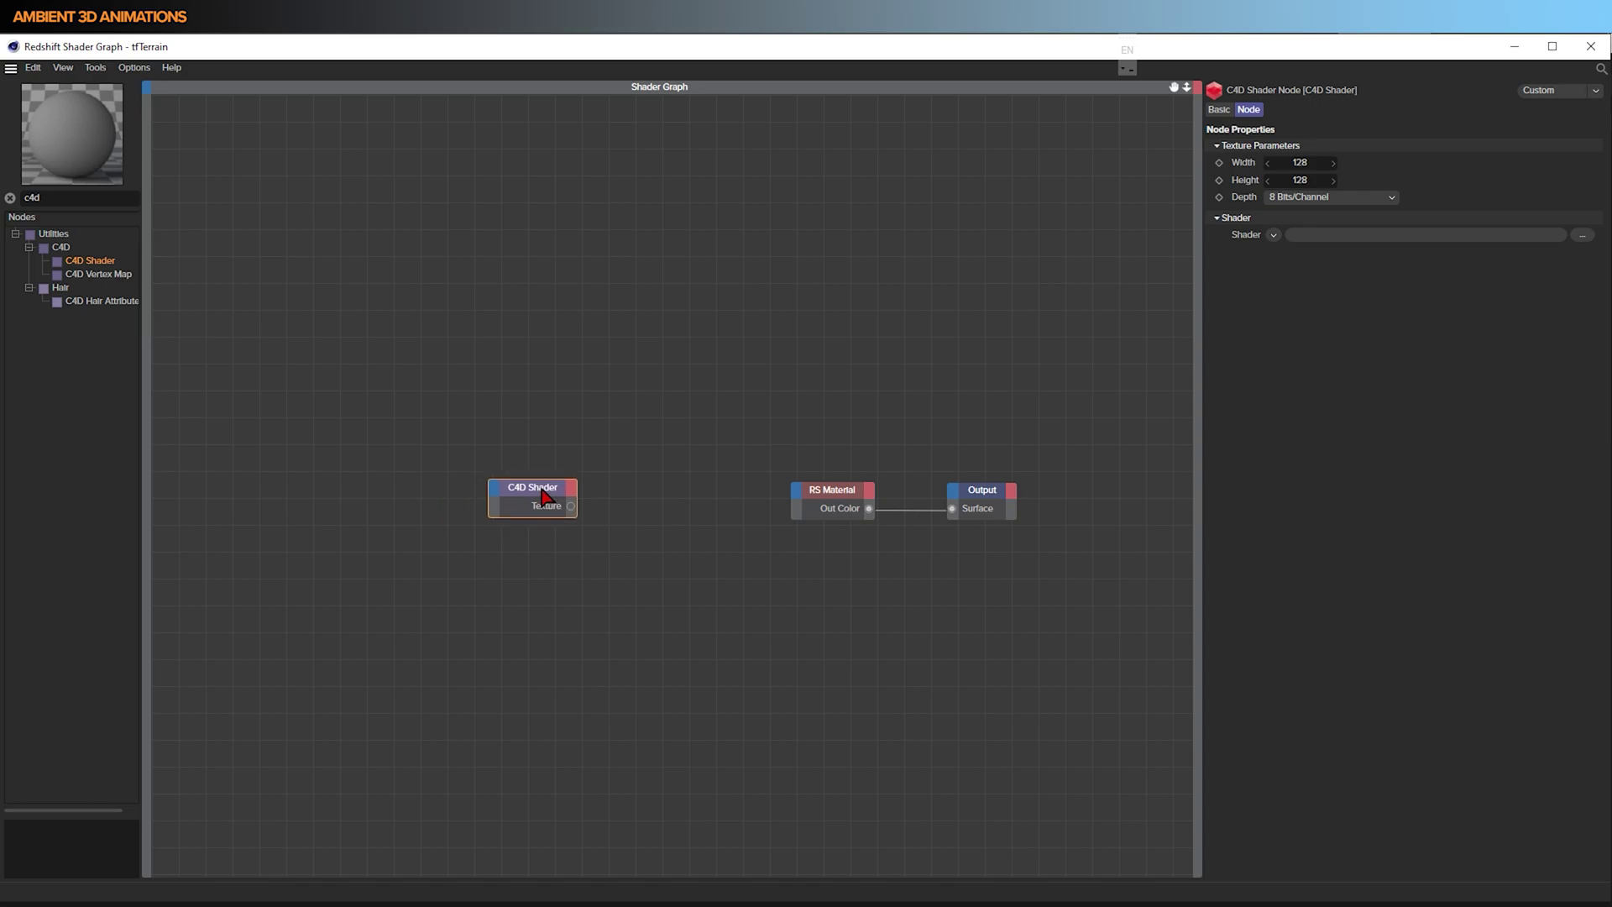
- Load the INSYDIUM Terrain Operator Shader into the C4D Shader node
click(1274, 236)
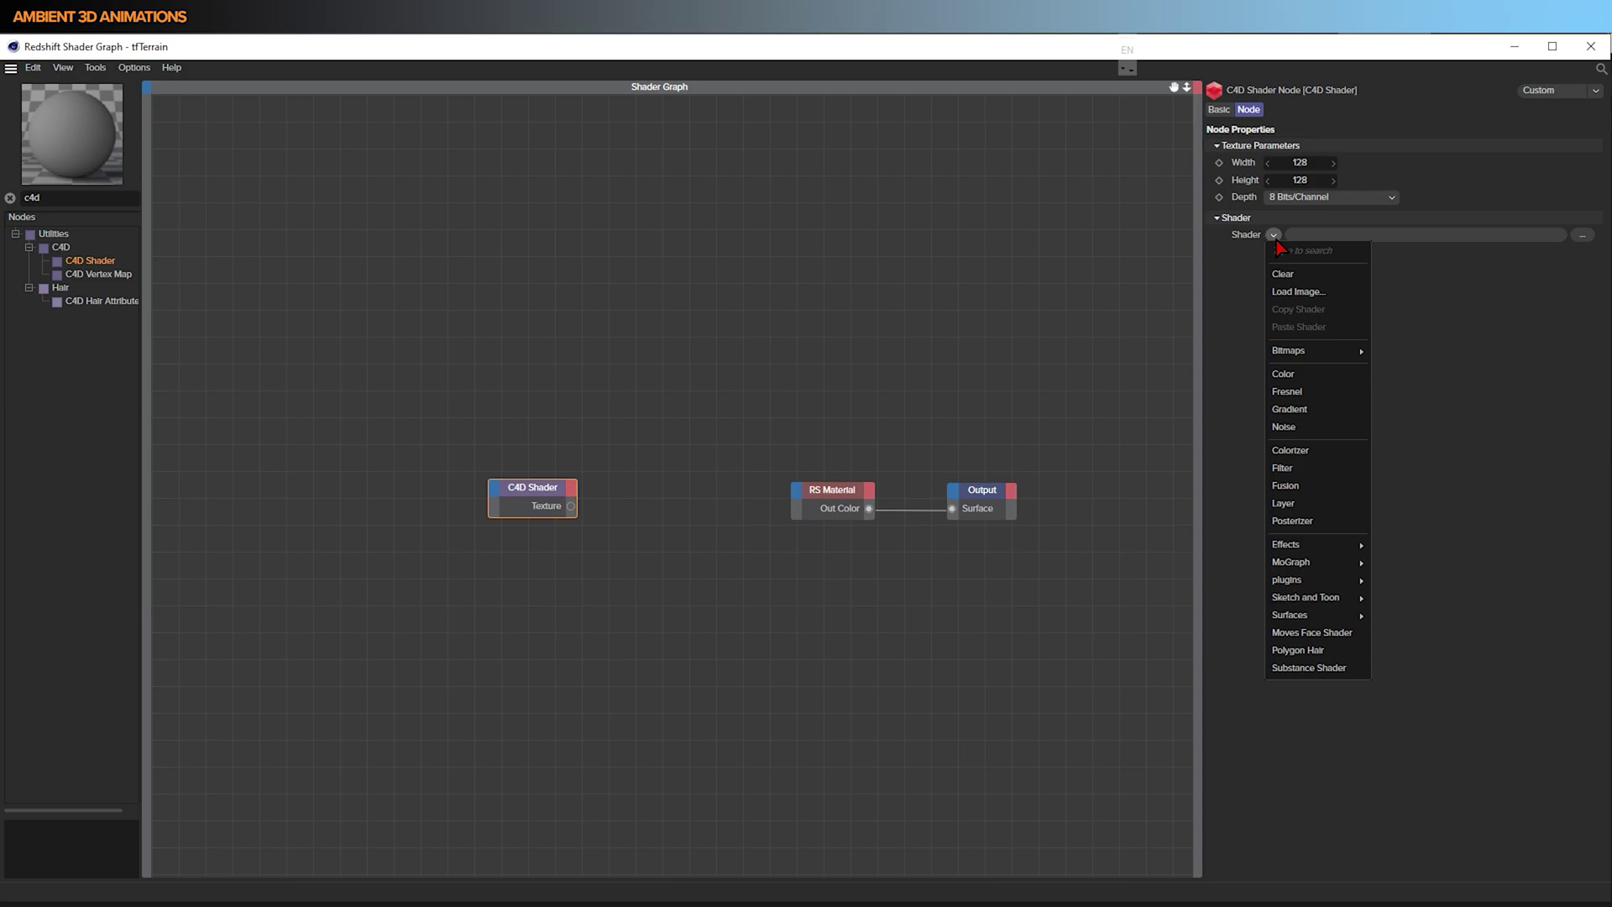
mouse_move(1293, 586)
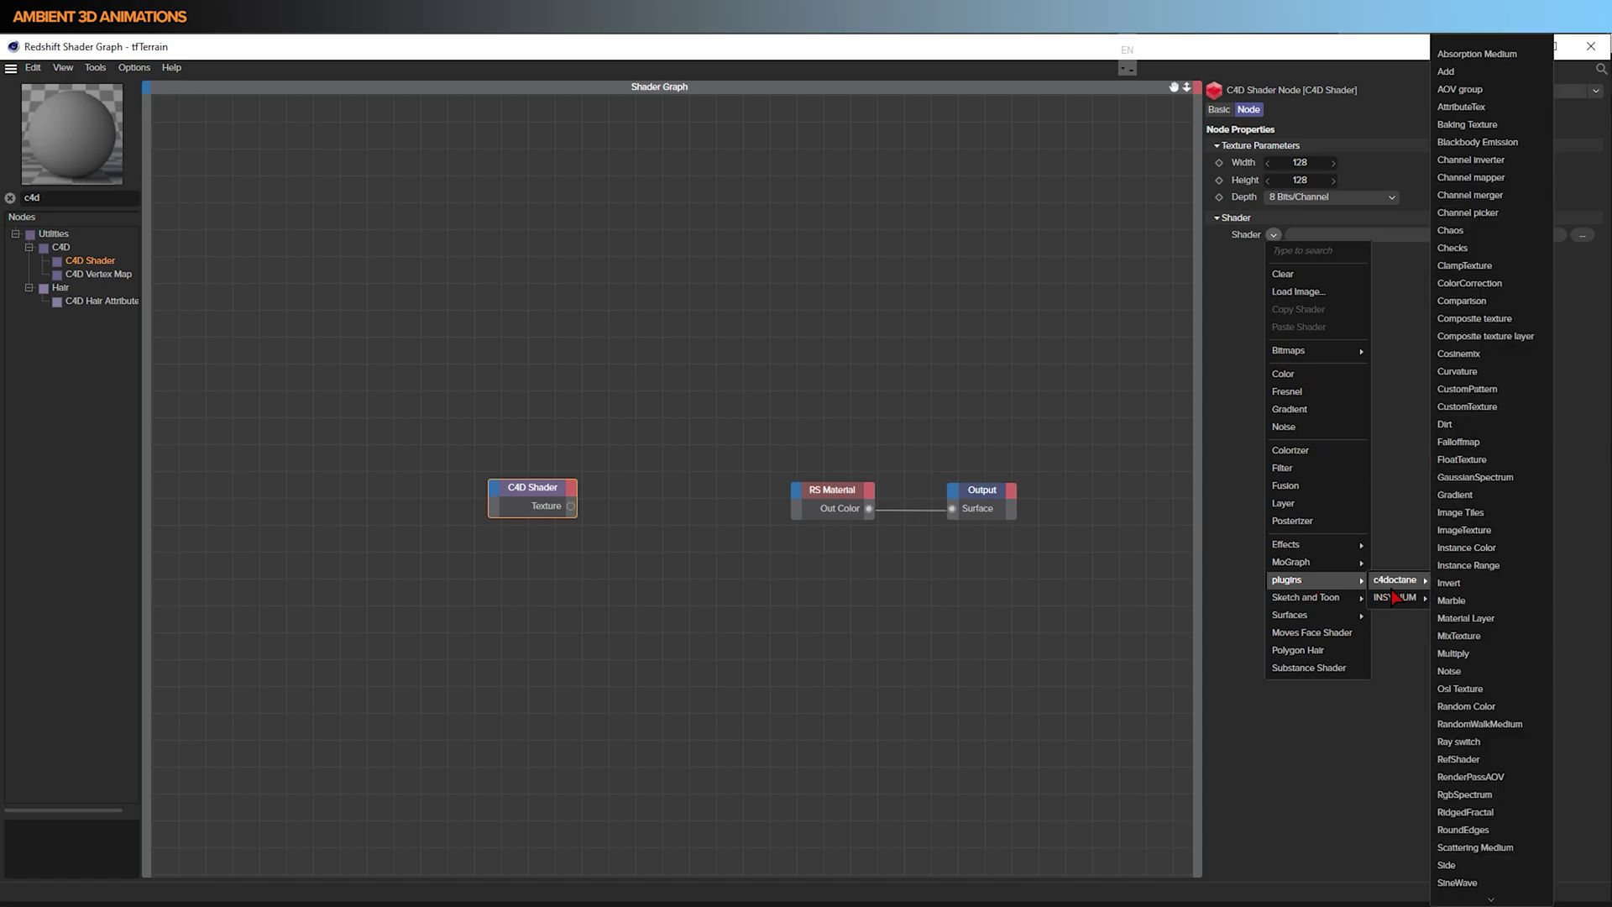
mouse_move(1400, 603)
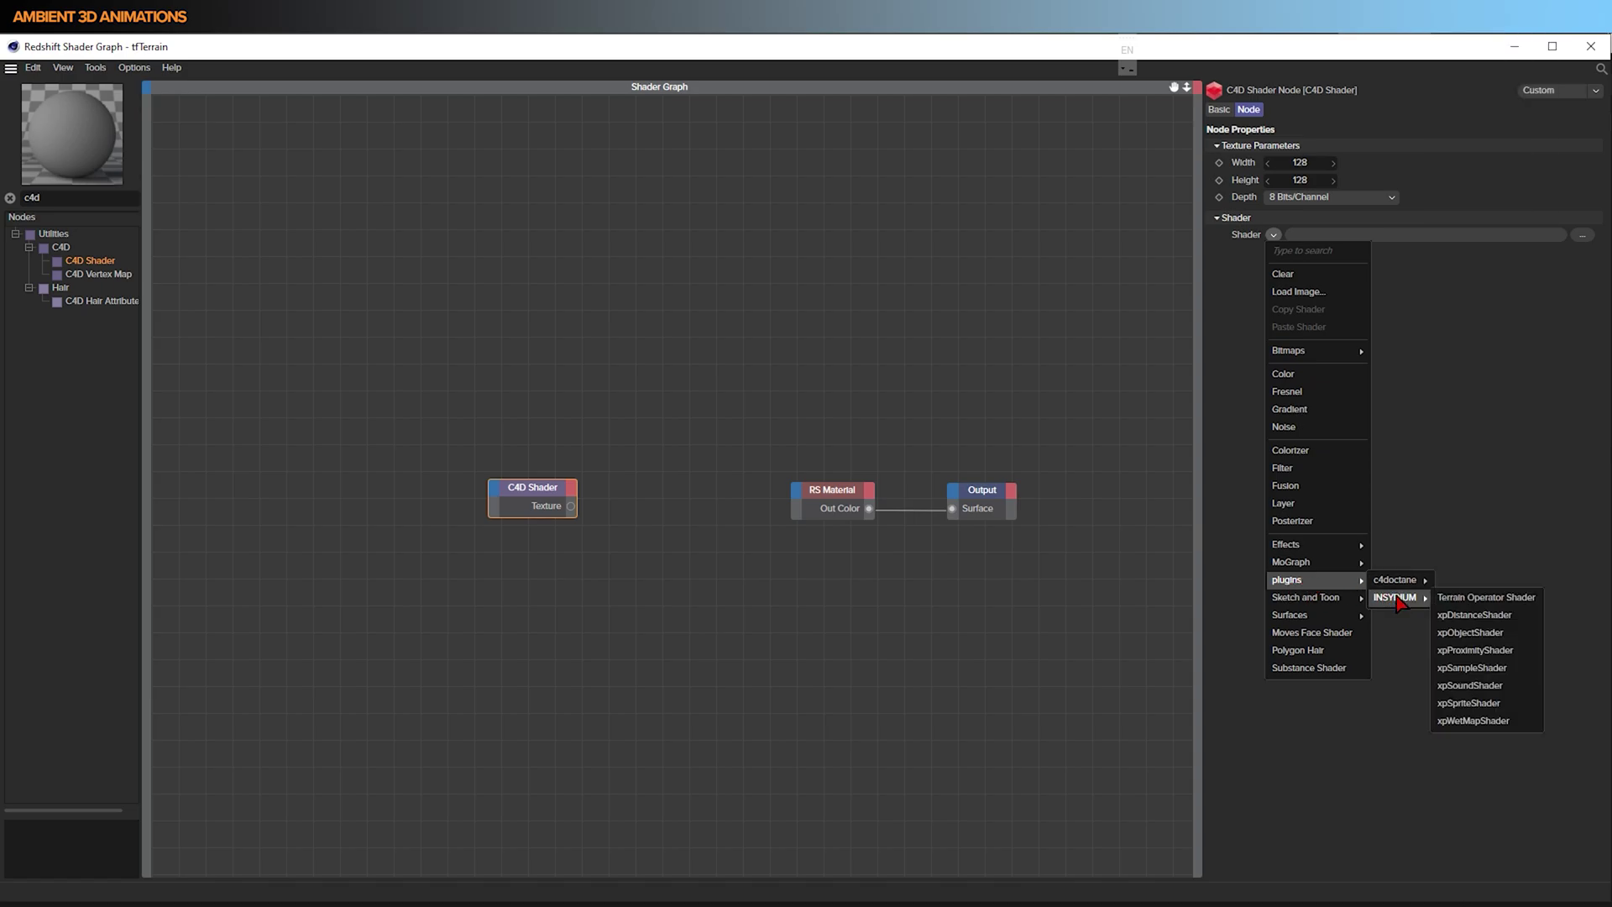
click(1452, 602)
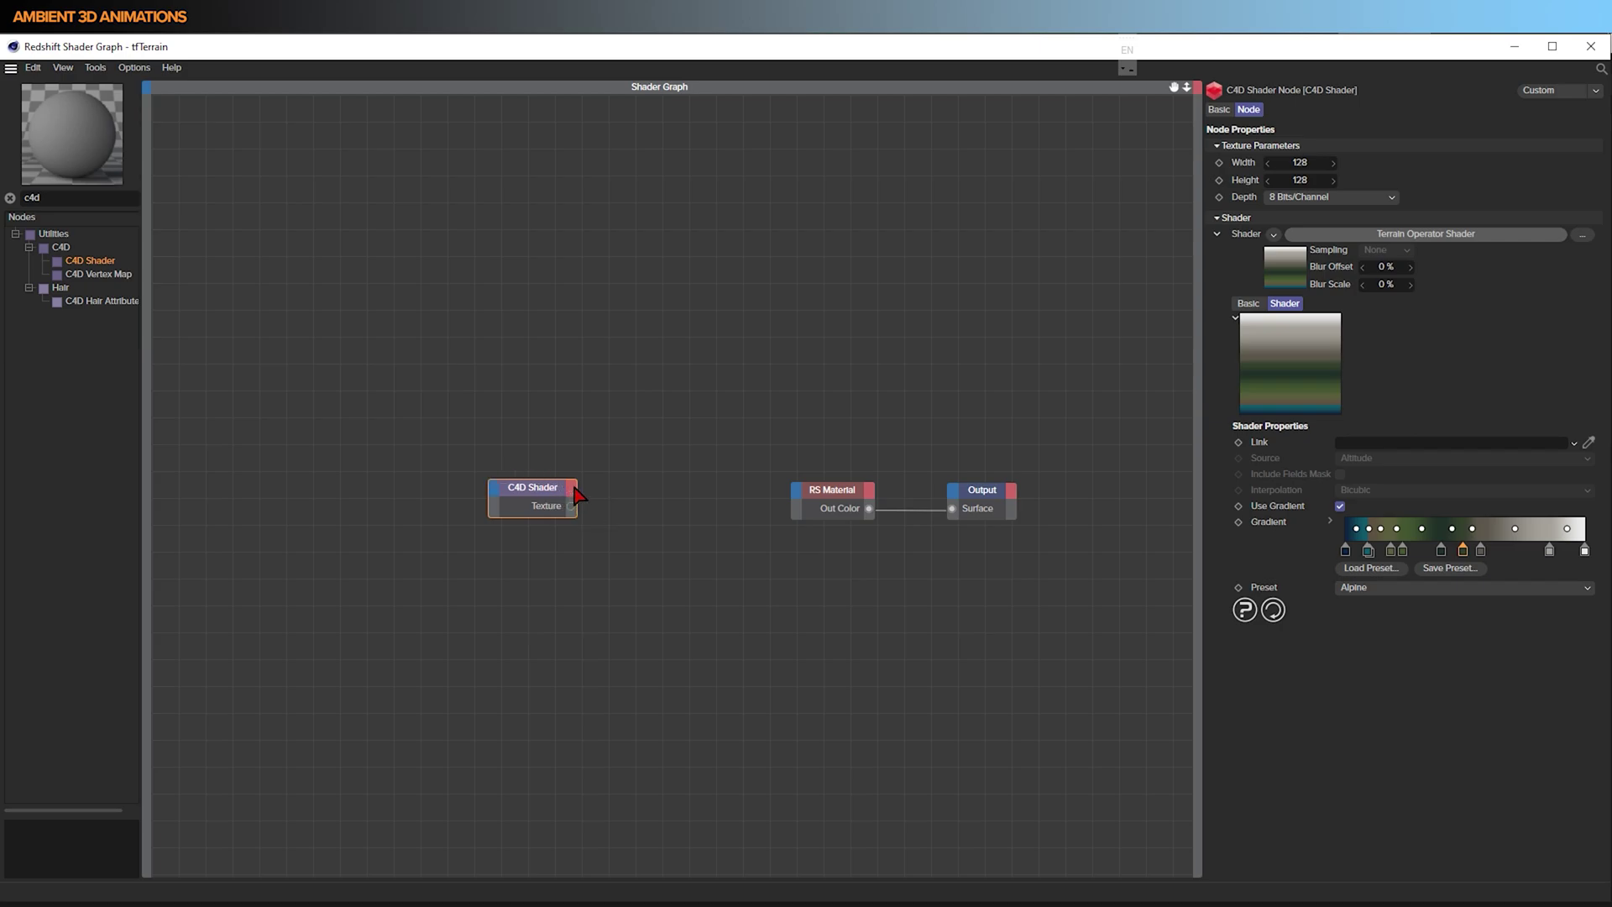
- Add an RS Texture node between C4D Shader and RS Material and connect the C4D Shader's texture to its Tex 0 input
click(25, 198)
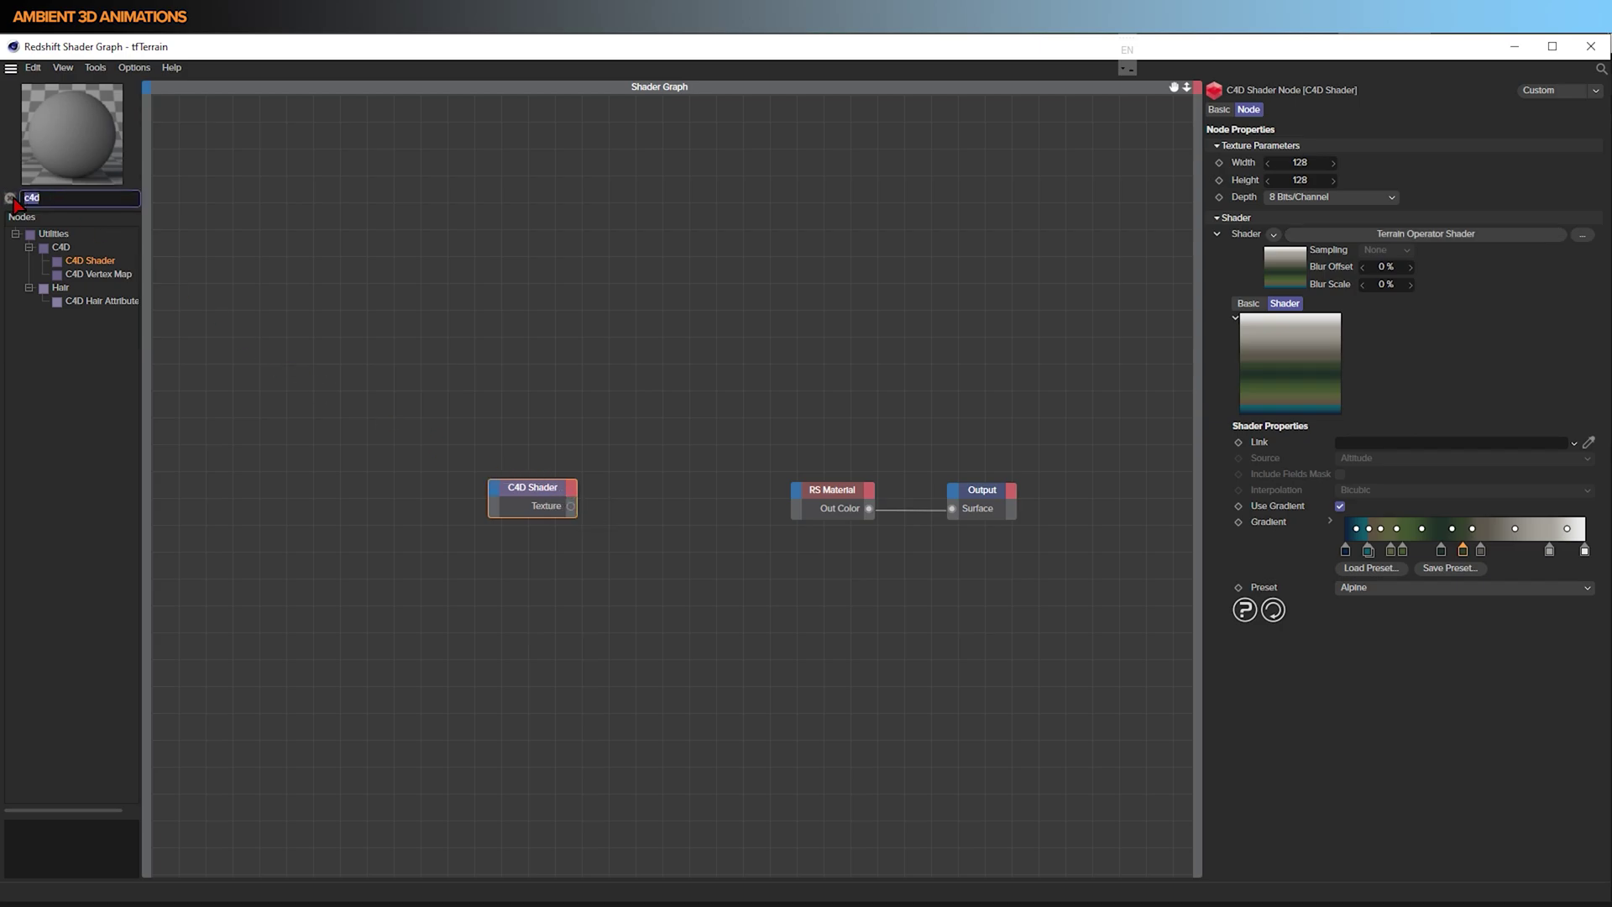
text(tex)
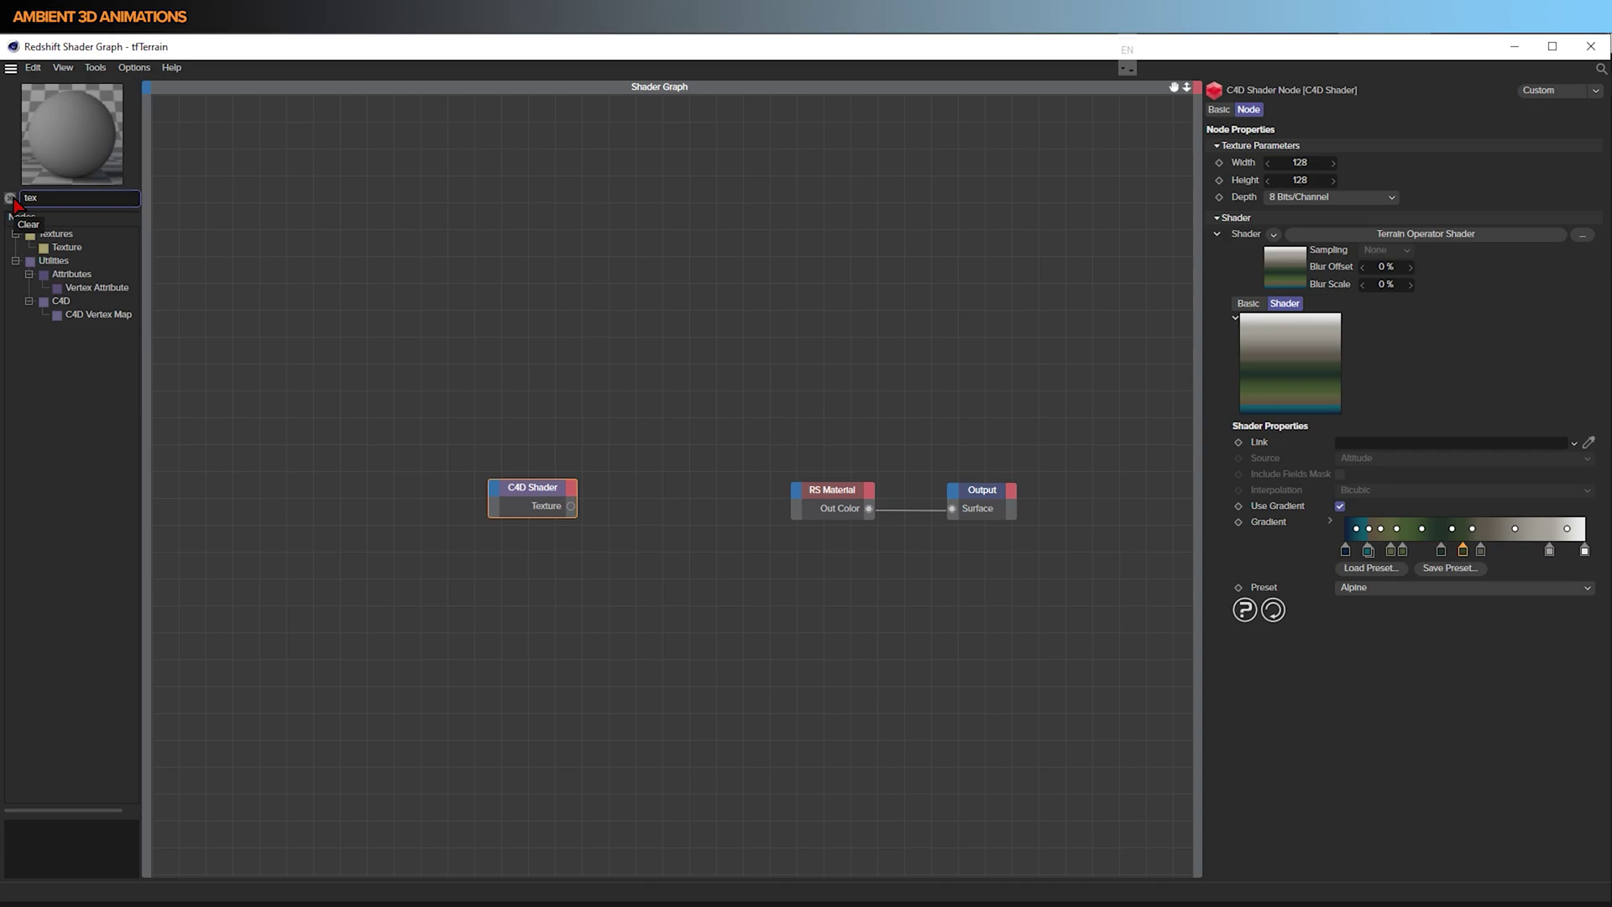
click(57, 249)
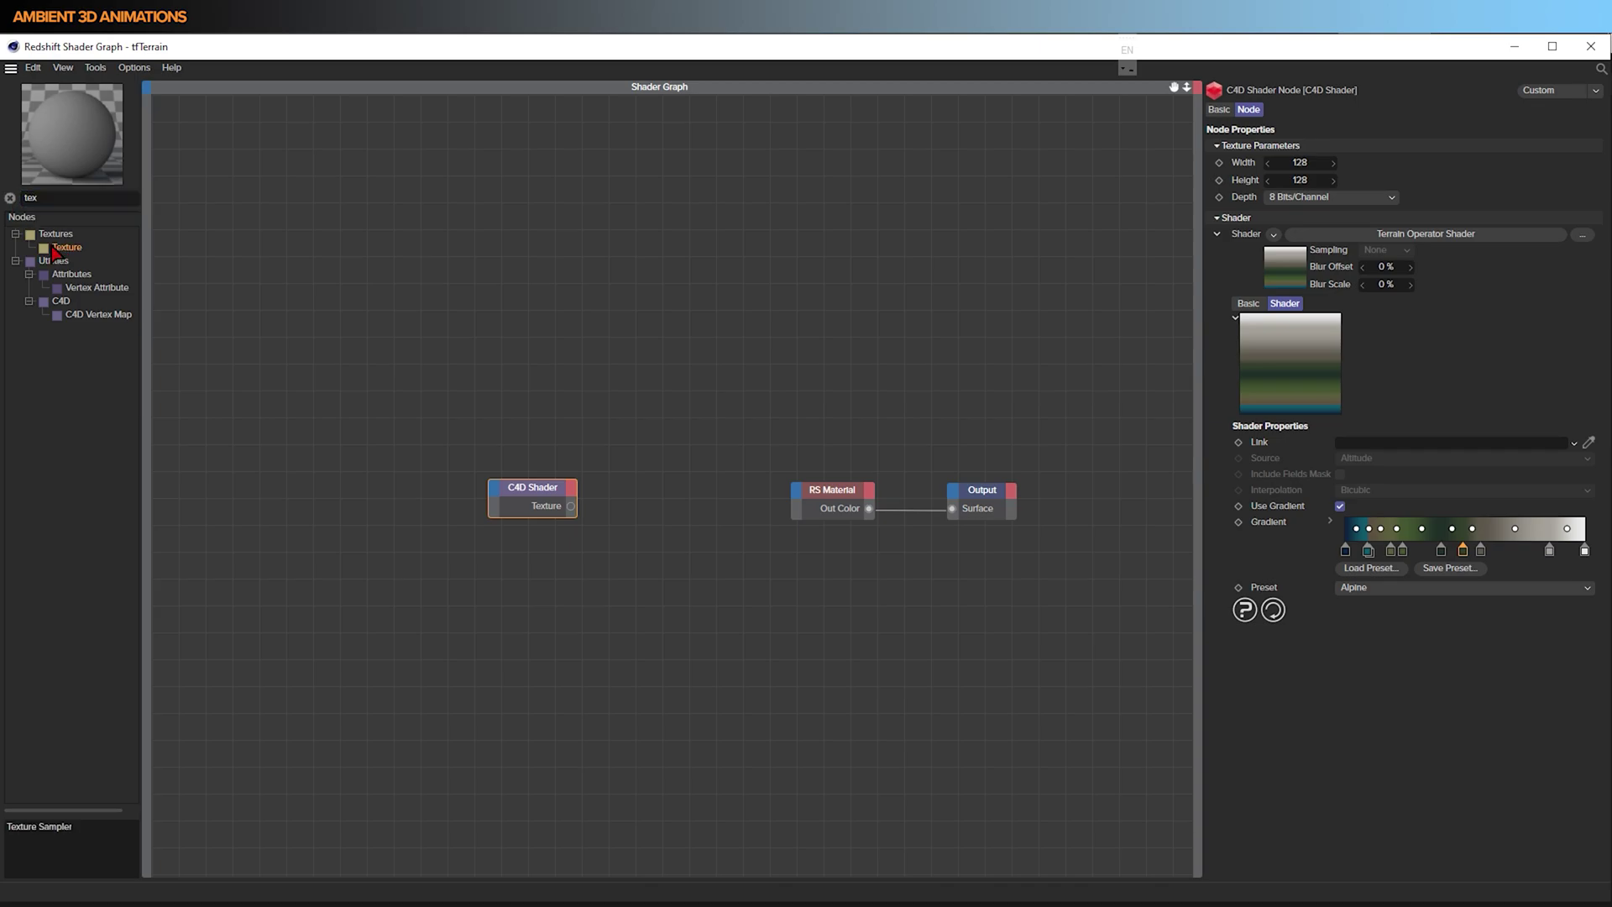
drag(57, 249, 709, 481)
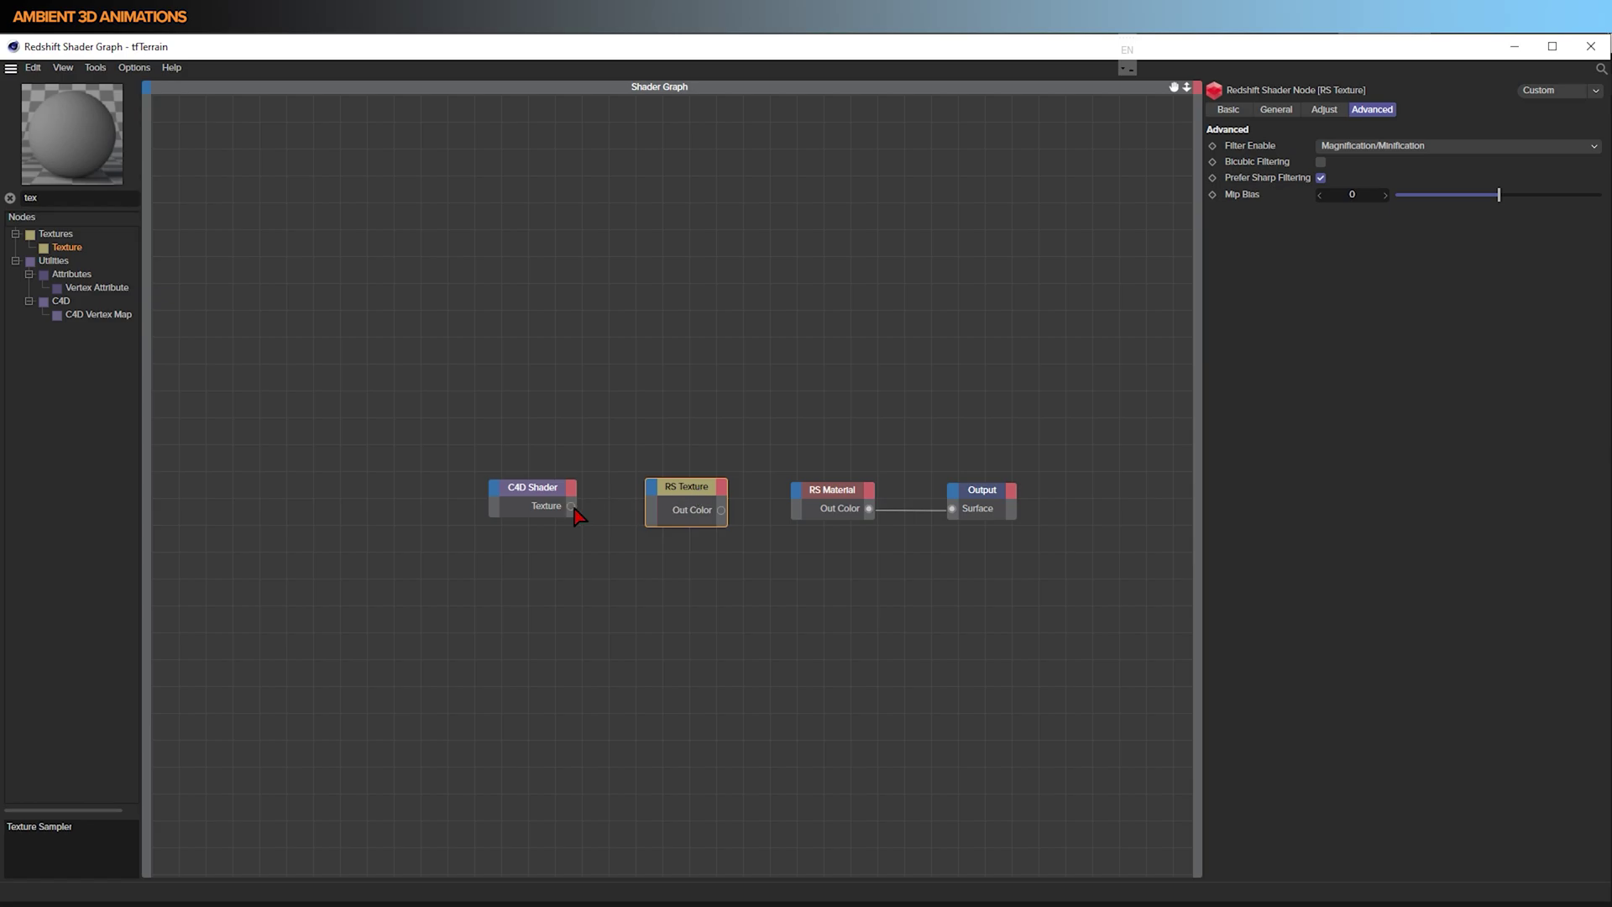
drag(573, 508, 655, 493)
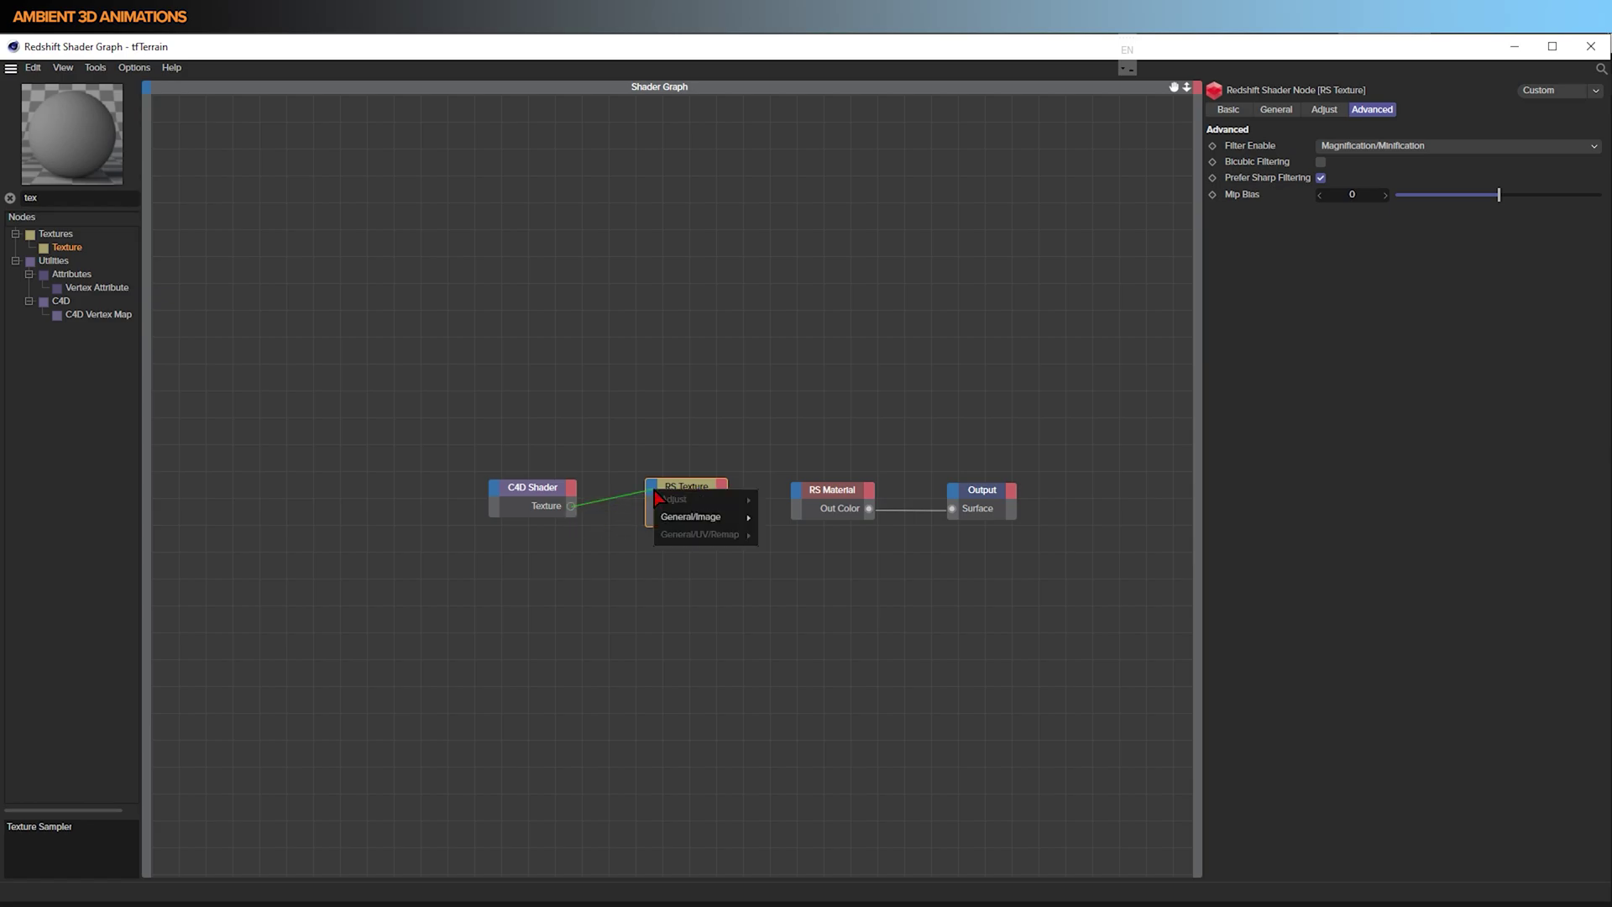
mouse_move(714, 516)
click(771, 519)
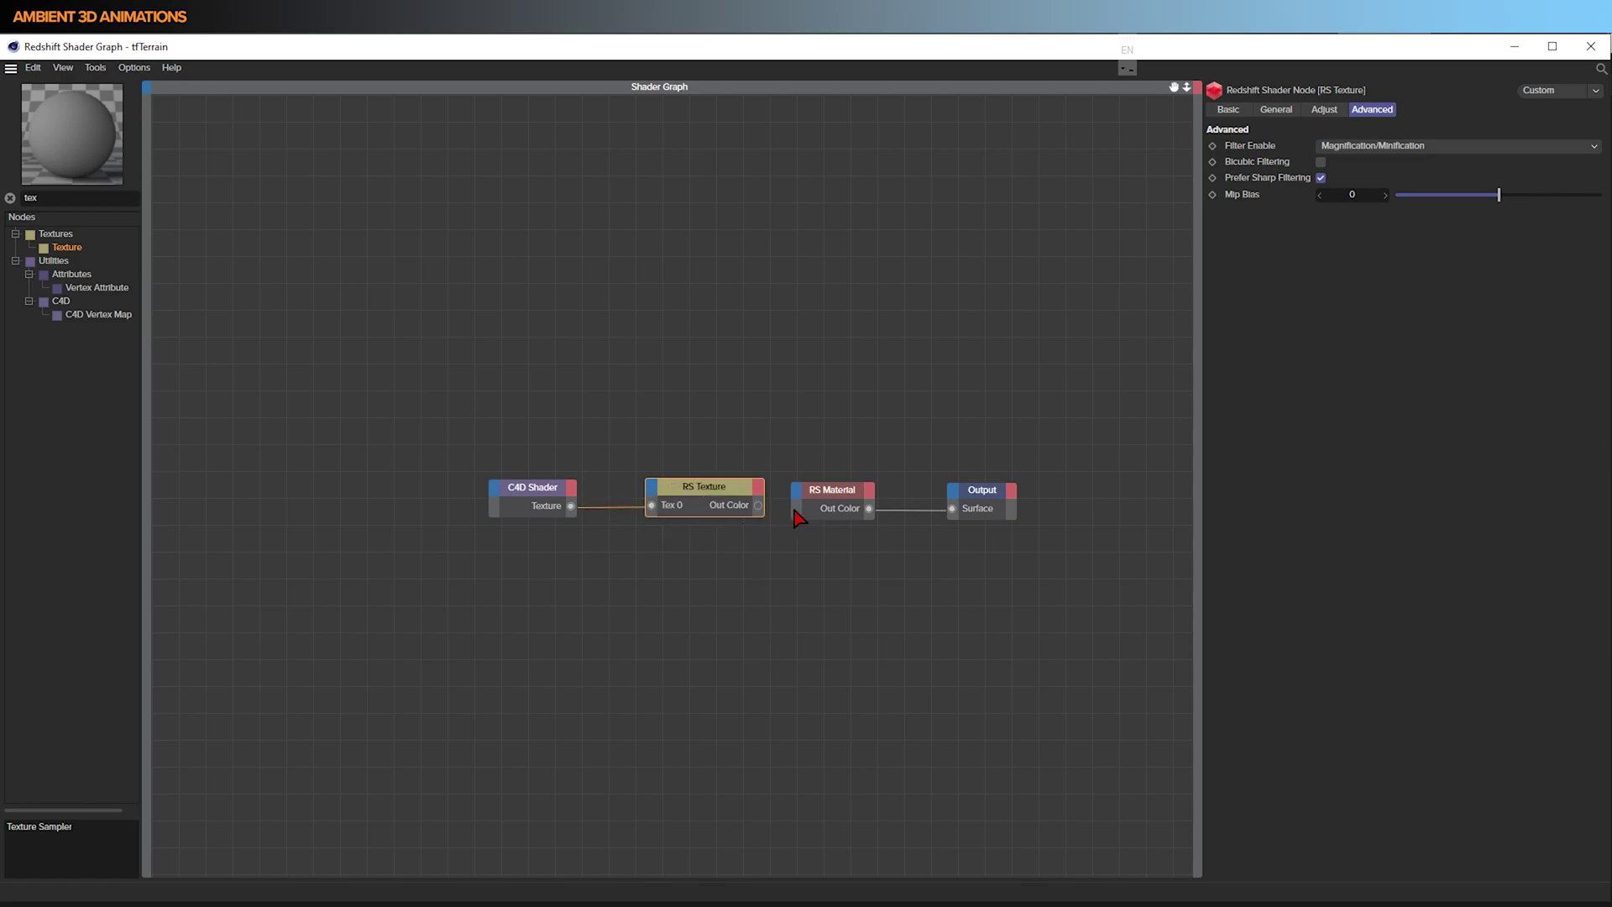
- Connect RS Texture's Out Color to RS Material's Diffuse Color and space out the RS Material and Output nodes
drag(748, 506, 794, 490)
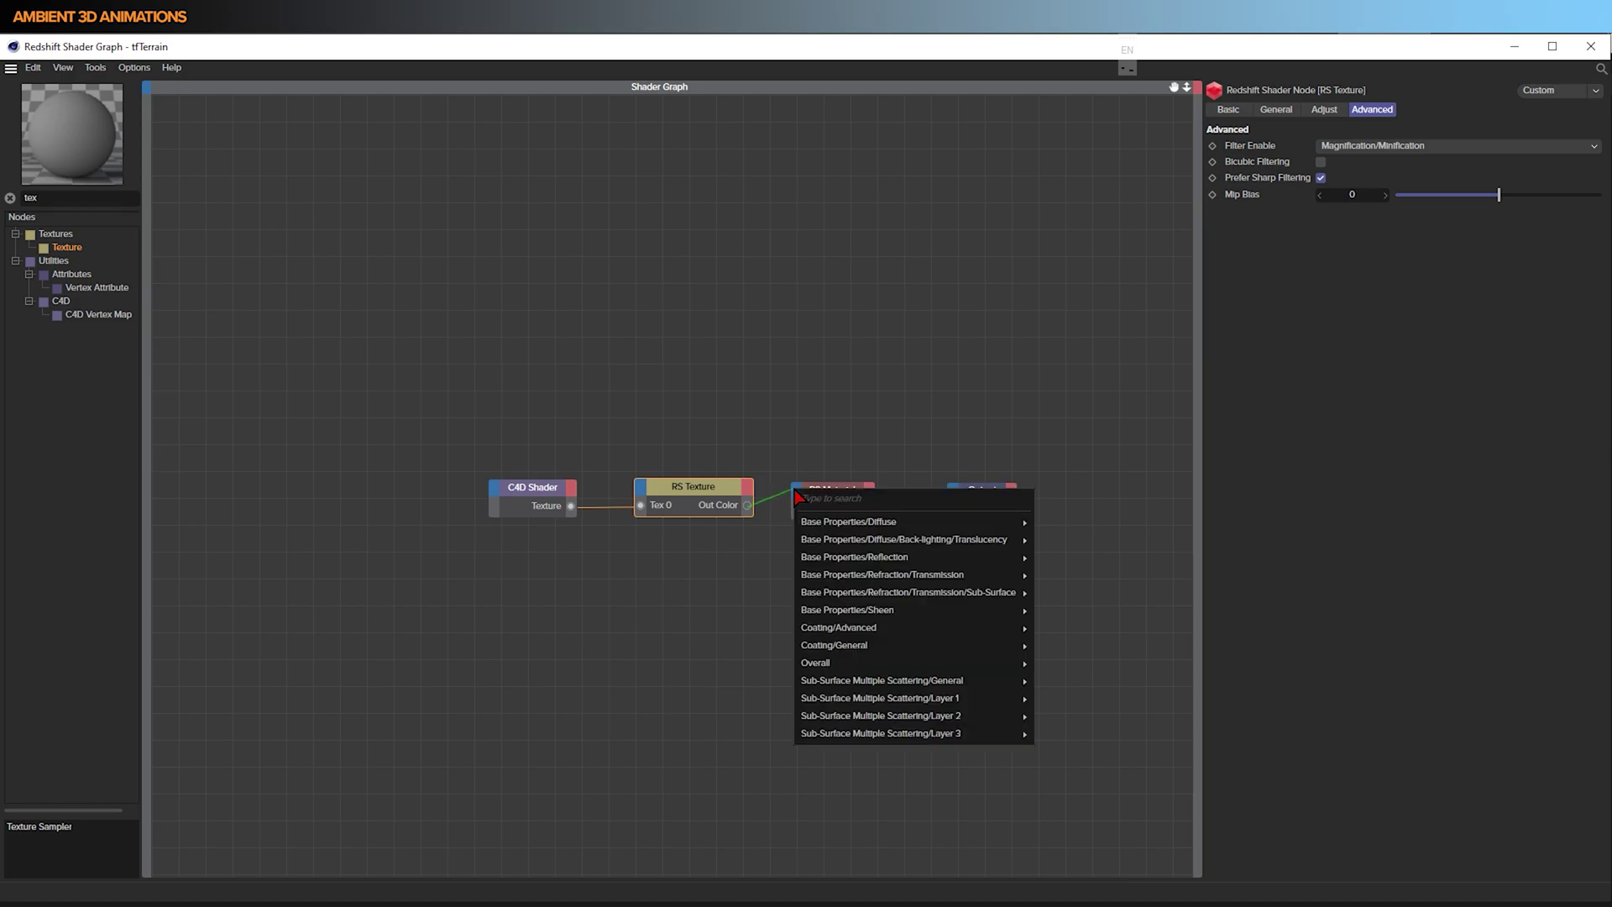
mouse_move(839, 521)
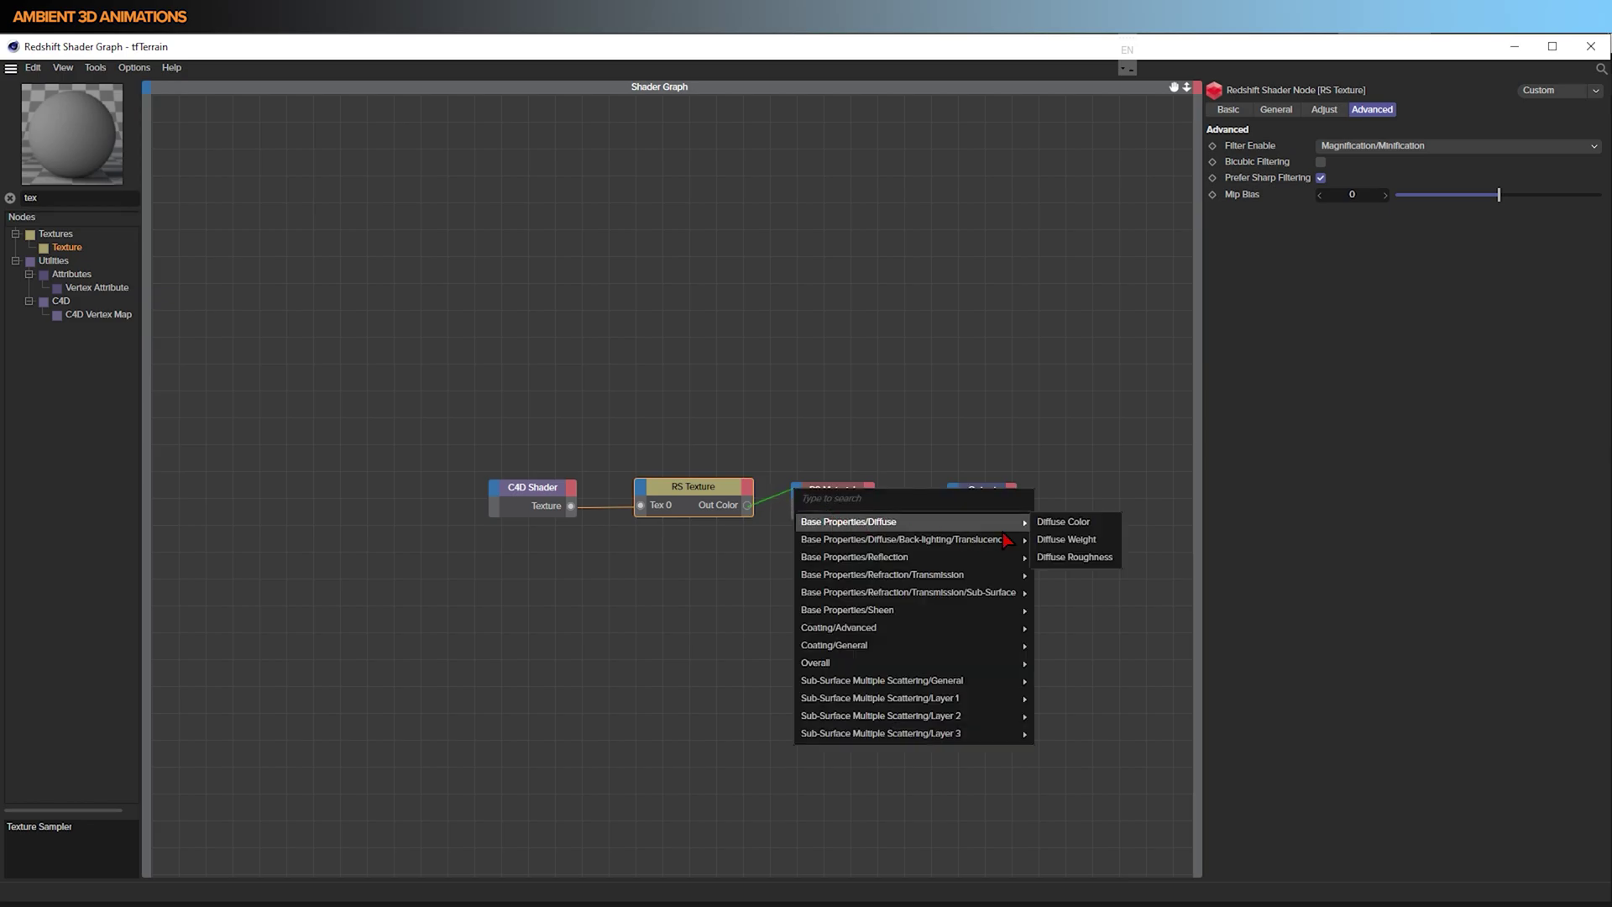
click(1087, 529)
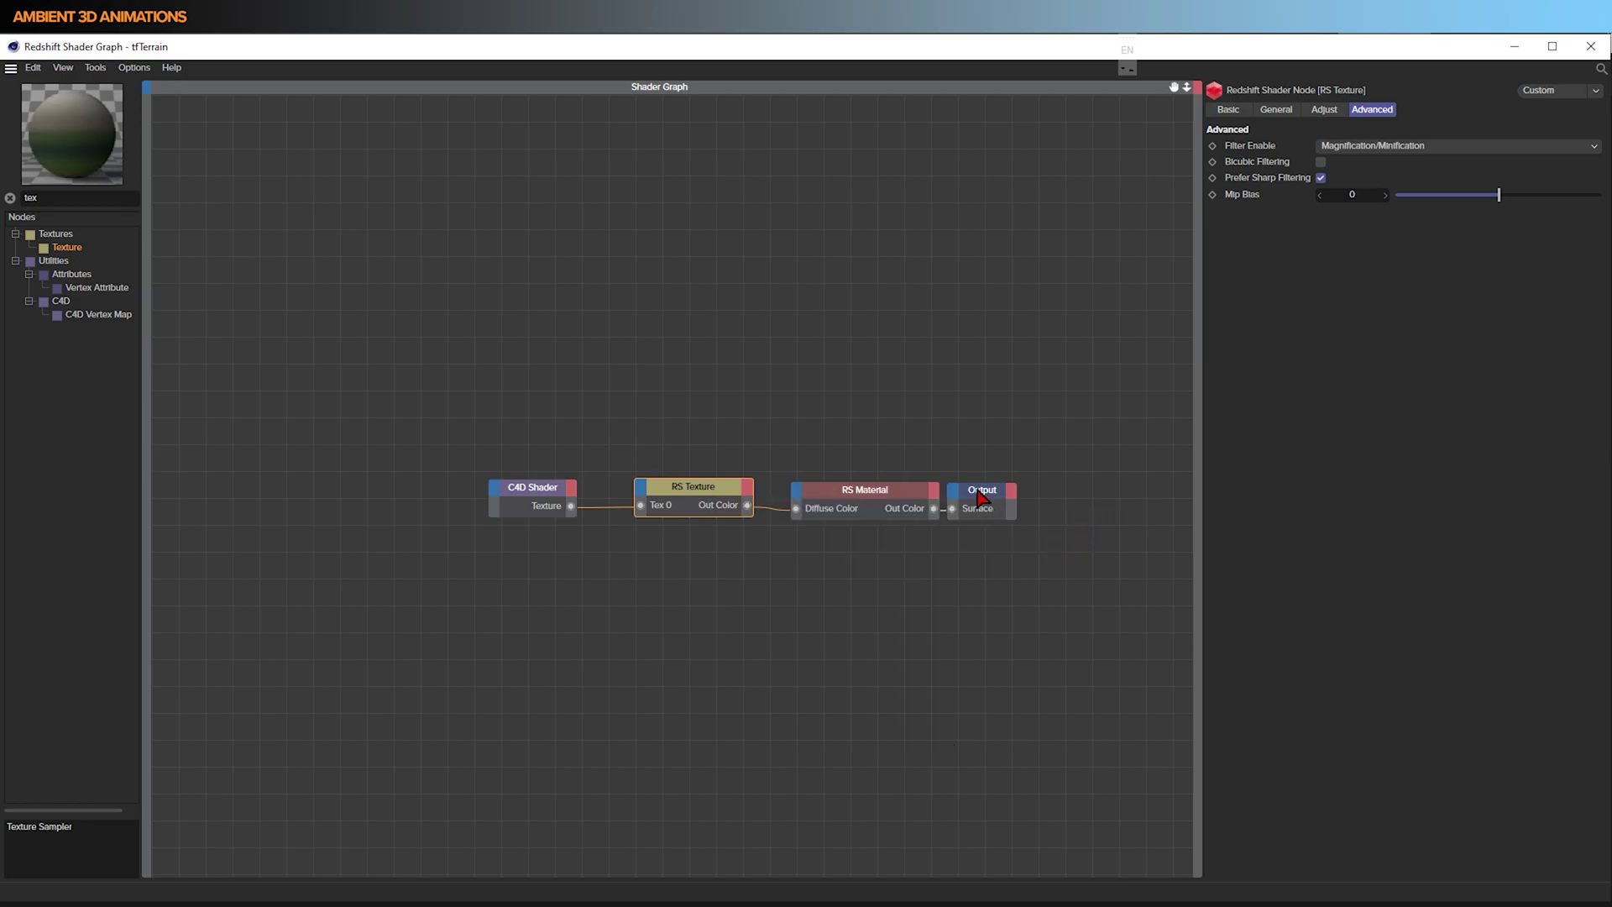
drag(983, 497, 1039, 498)
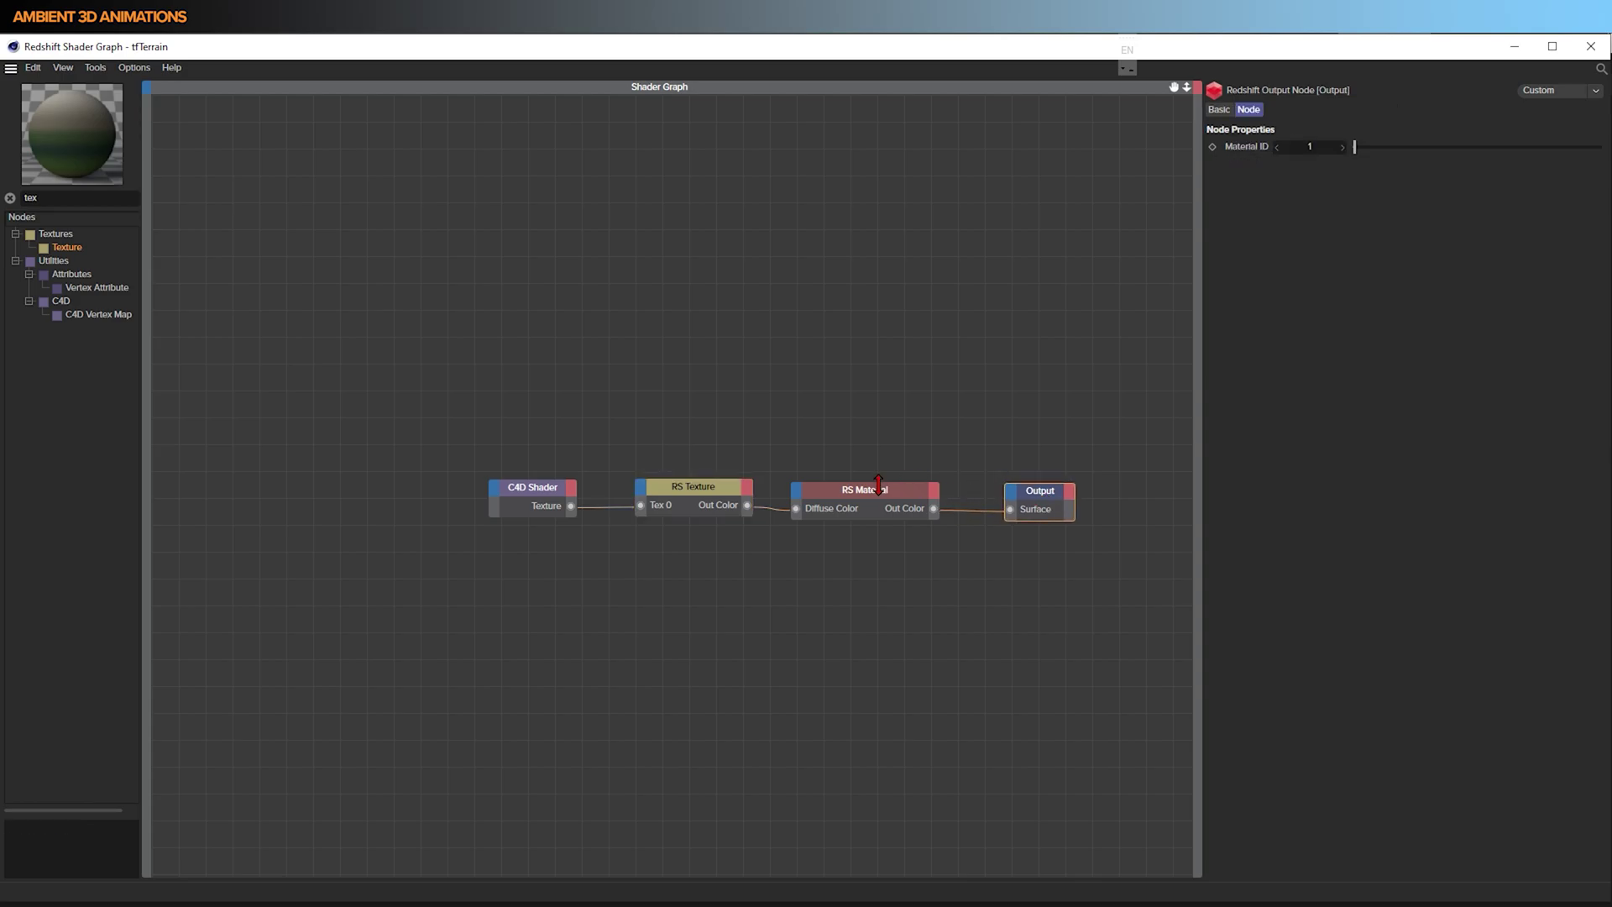
drag(878, 485, 891, 498)
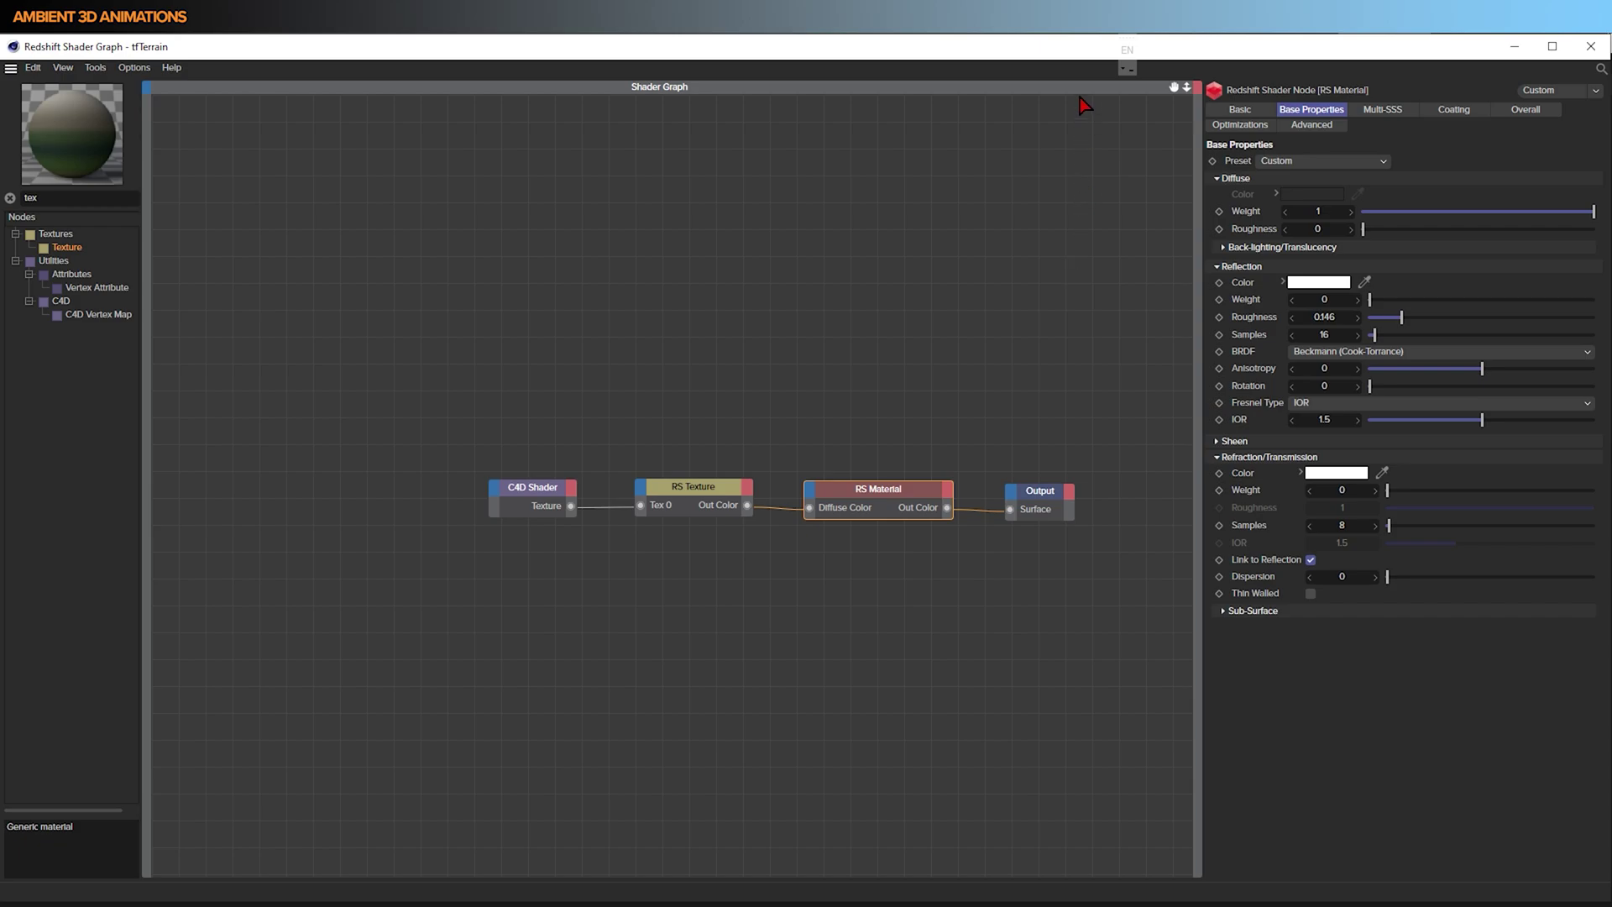
- Remove the light grey and white knots from the Terrain Operator Shader's gradient, shift the remaining brown and green knots toward its end, and minimize the graph
click(545, 496)
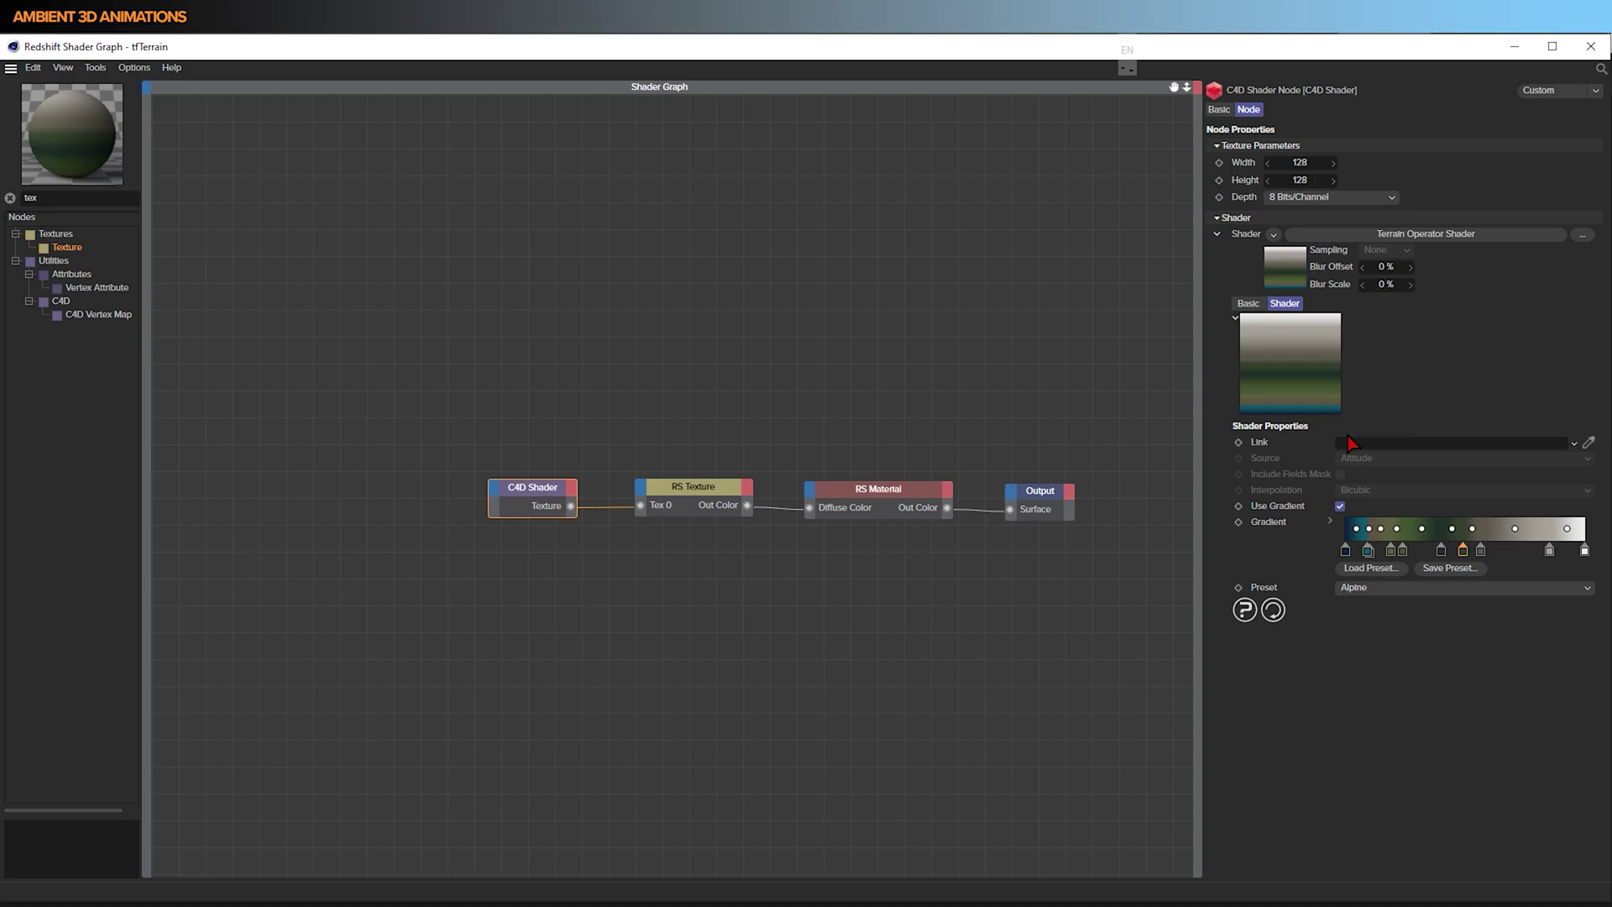
mouse_move(1585, 554)
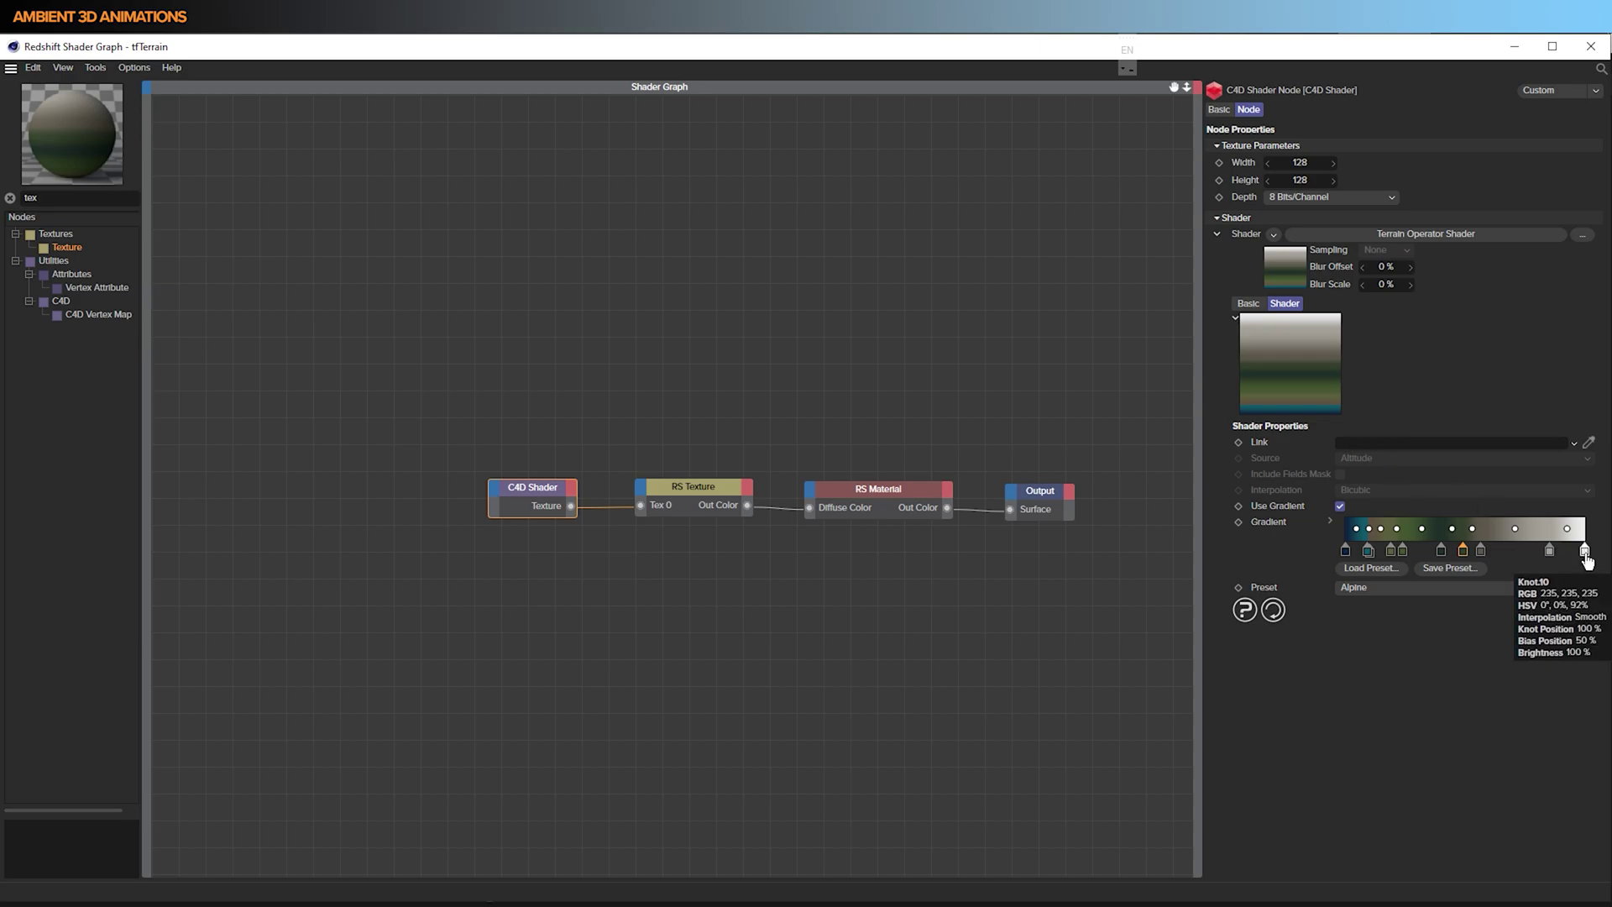
mouse_move(1585, 554)
mouse_down()
mouse_move(1485, 557)
mouse_move(1574, 556)
mouse_up()
drag(1463, 556, 1530, 557)
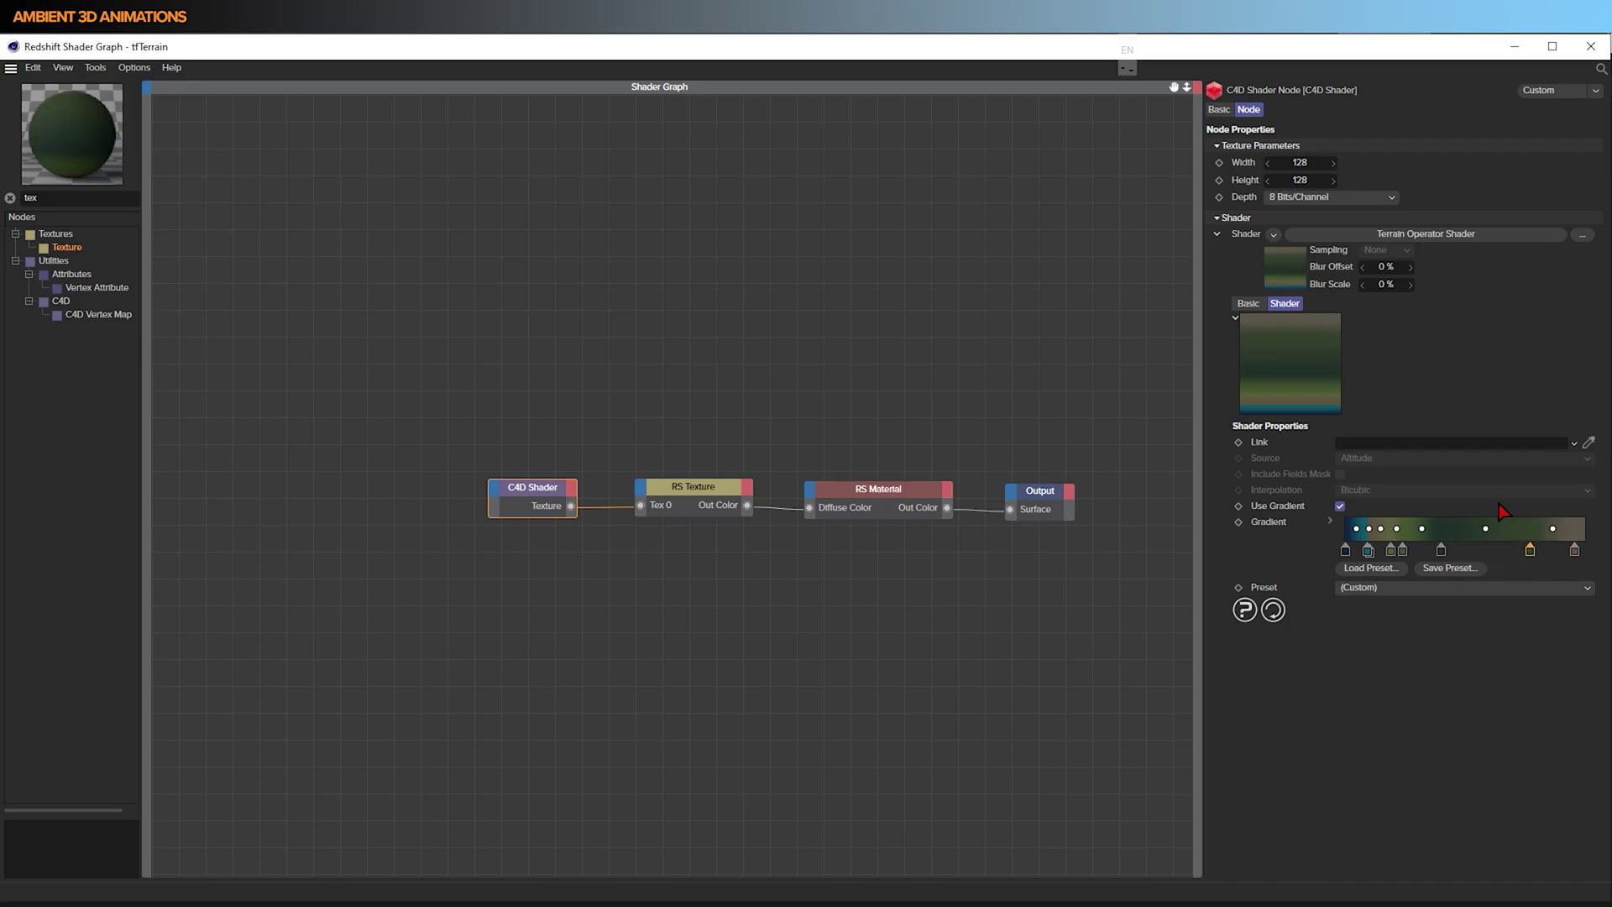
click(1515, 49)
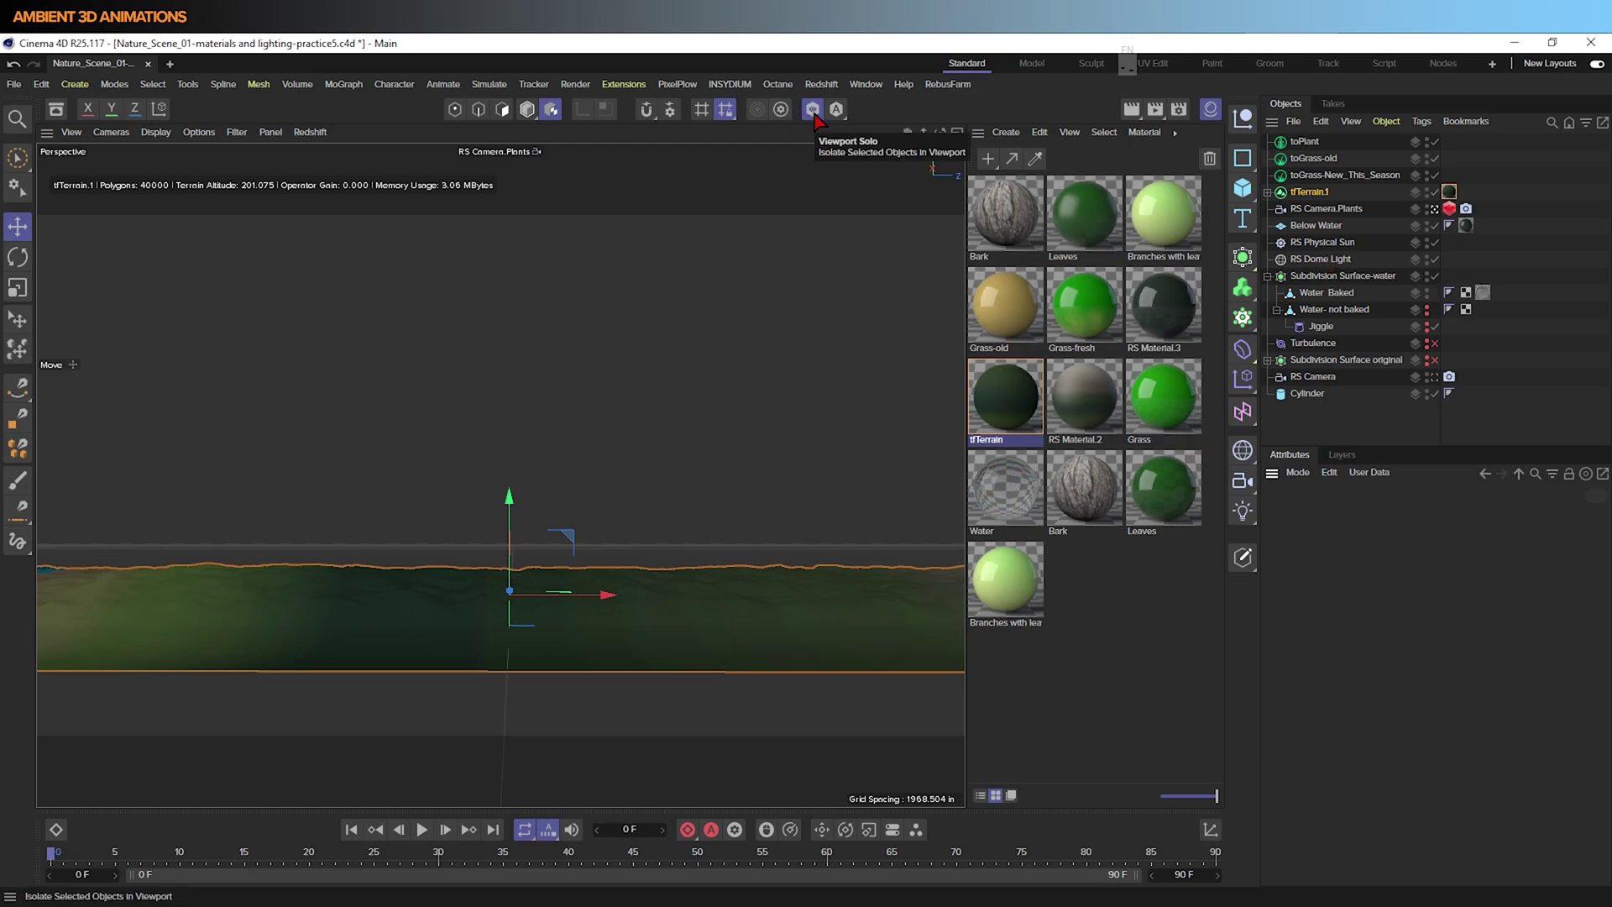
- Isolate the tfTerrain.1 object together with RS Dome Light using Viewport Solo
shift+click(1321, 259)
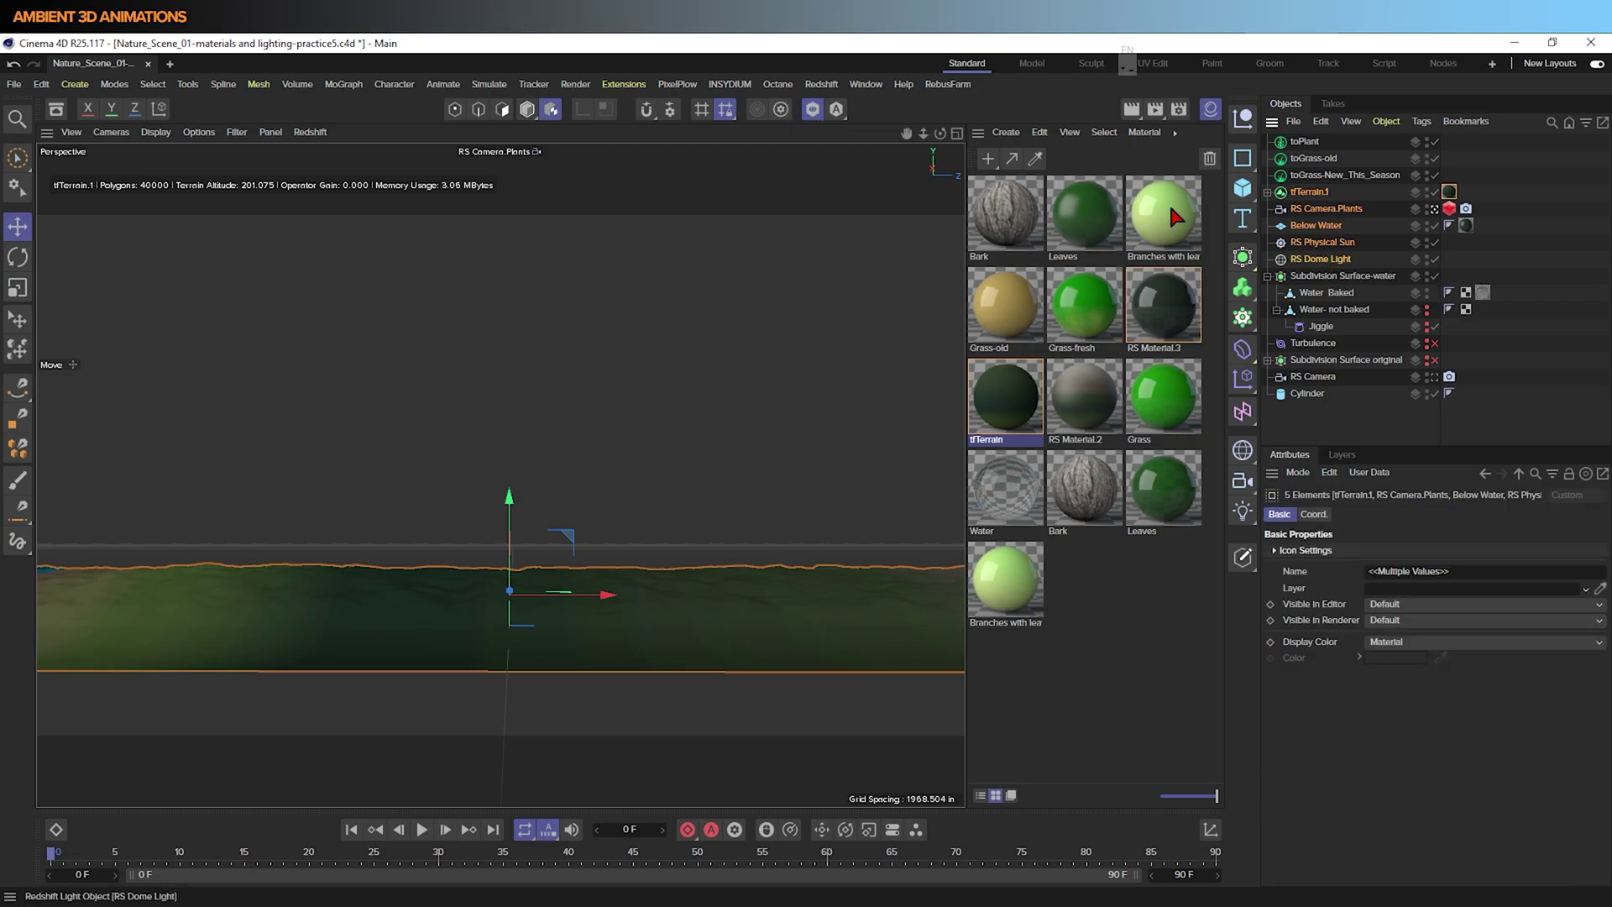
click(1342, 260)
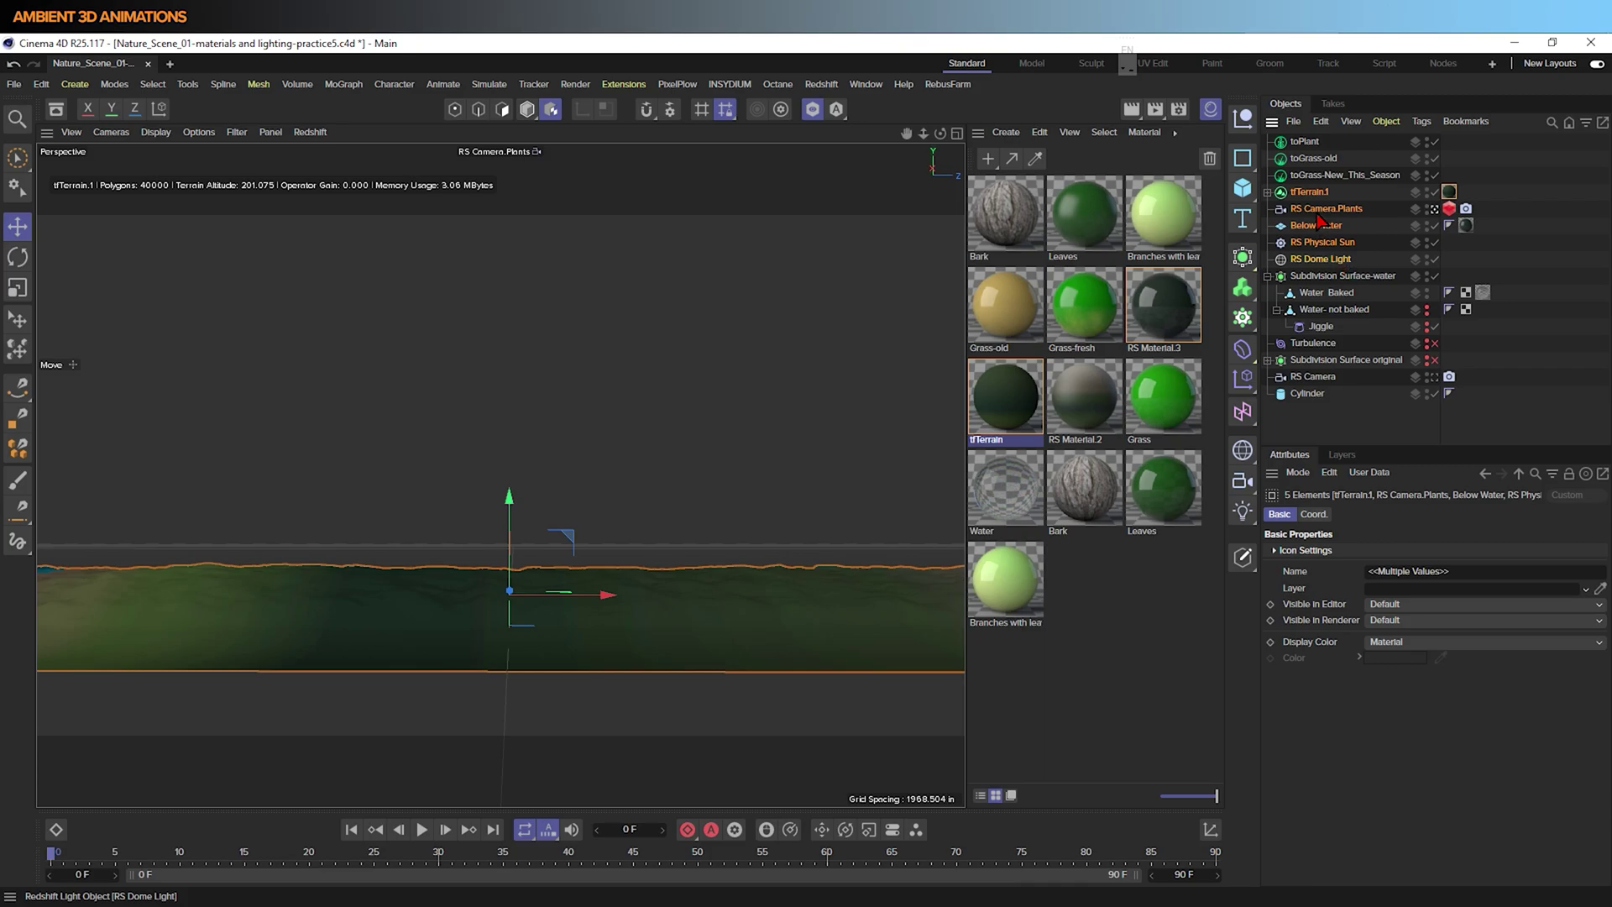
click(1337, 345)
click(1337, 262)
ctrl+click(1317, 195)
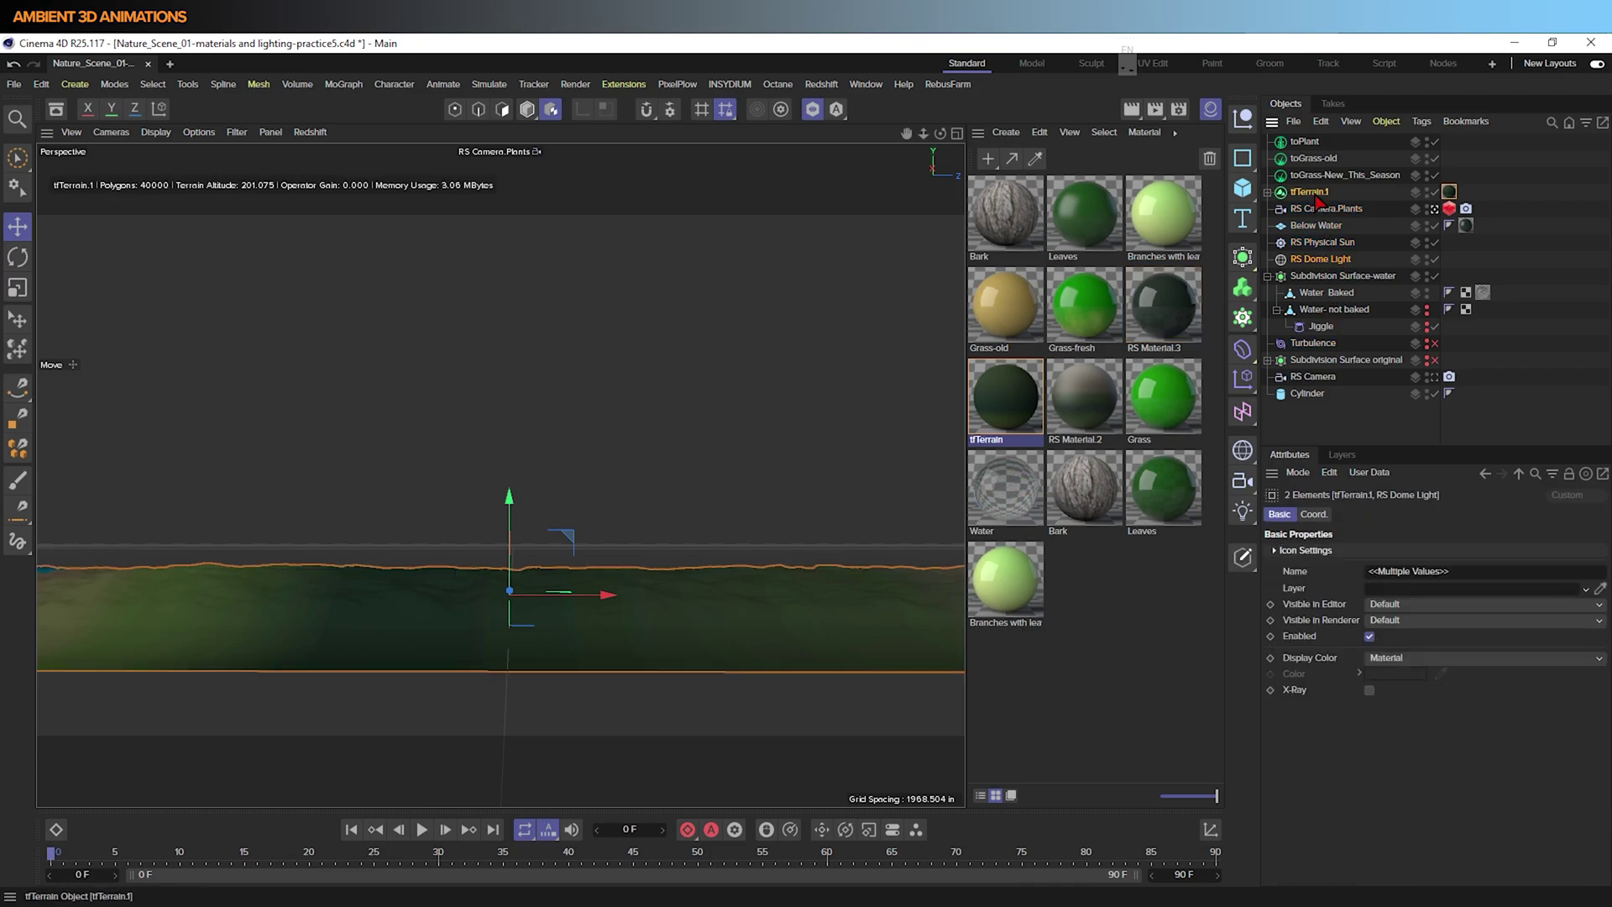
click(814, 110)
- Clear the material selection and open the Redshift RenderView
click(1091, 638)
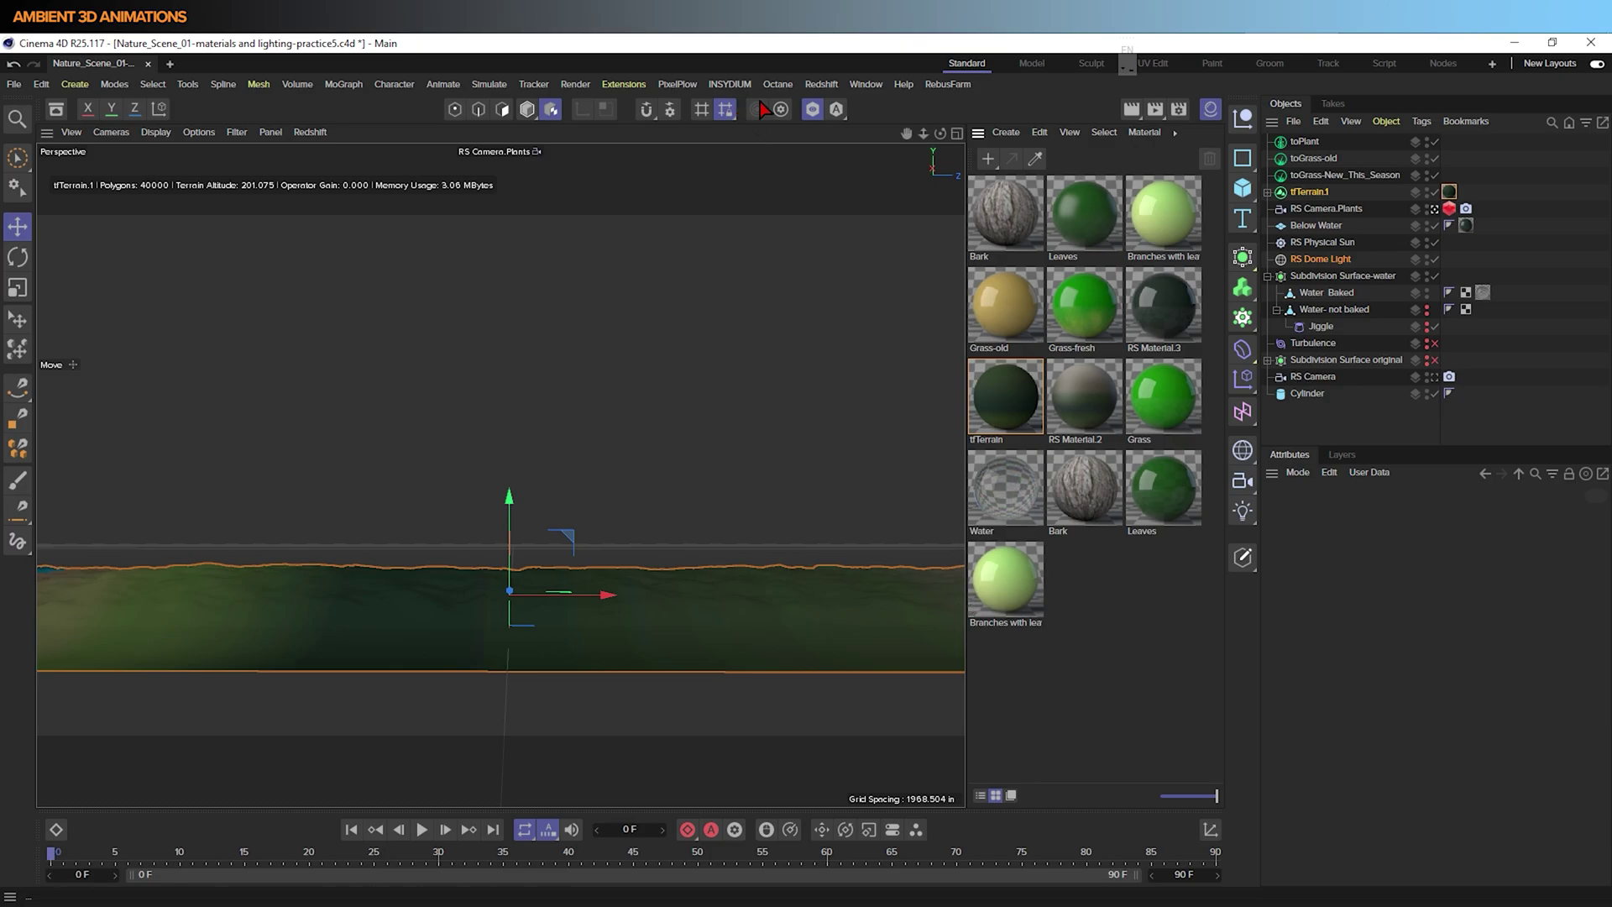
click(819, 85)
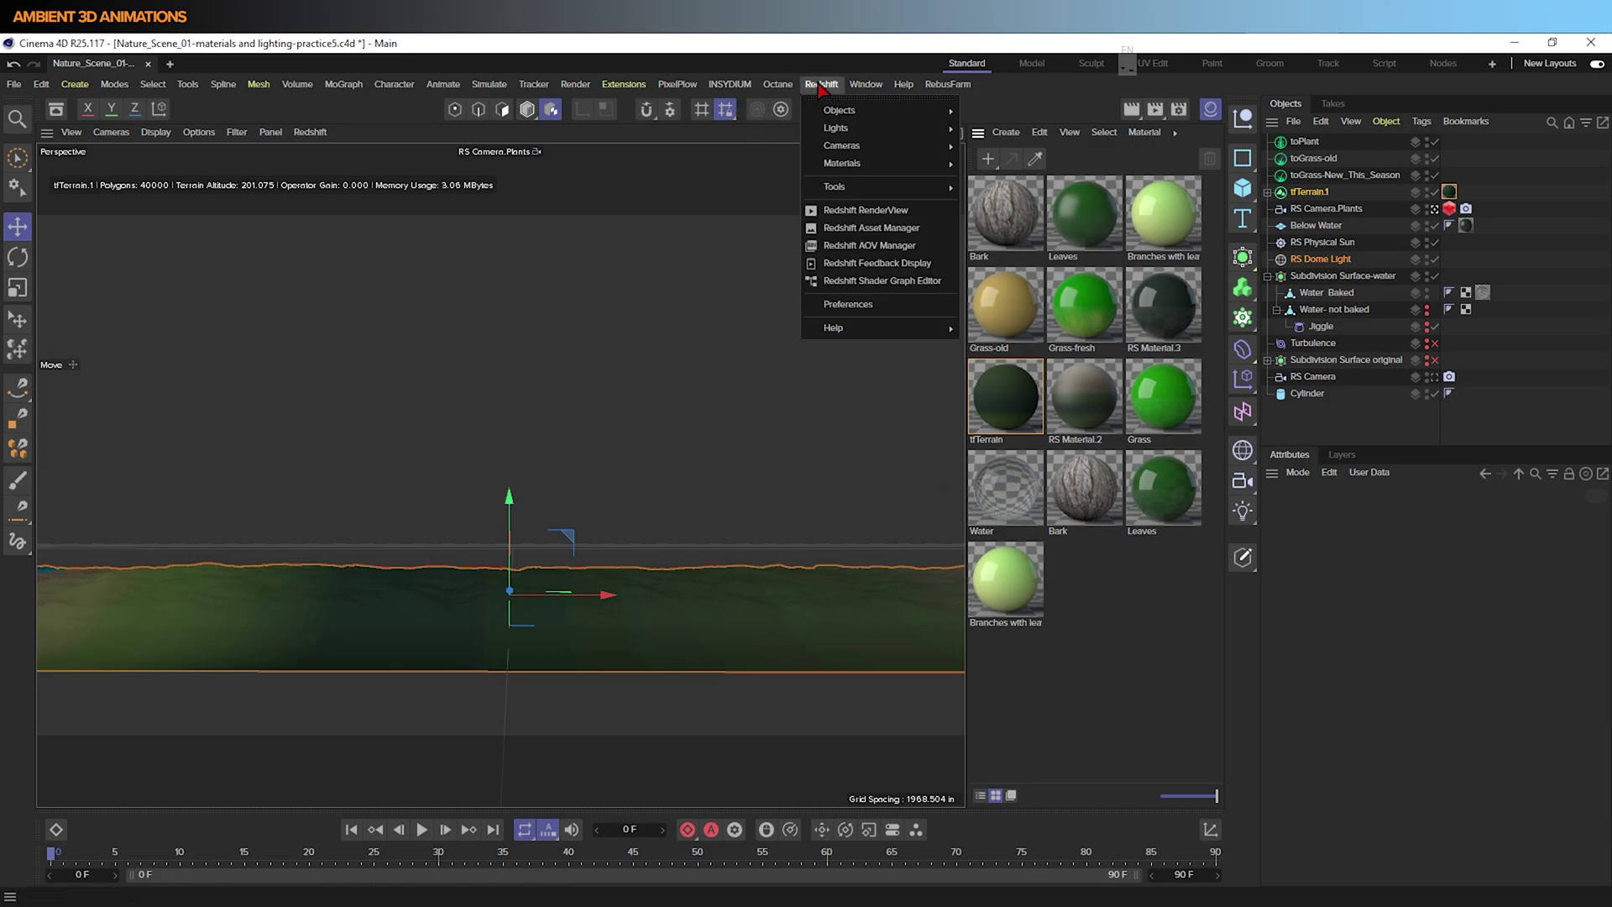
click(865, 211)
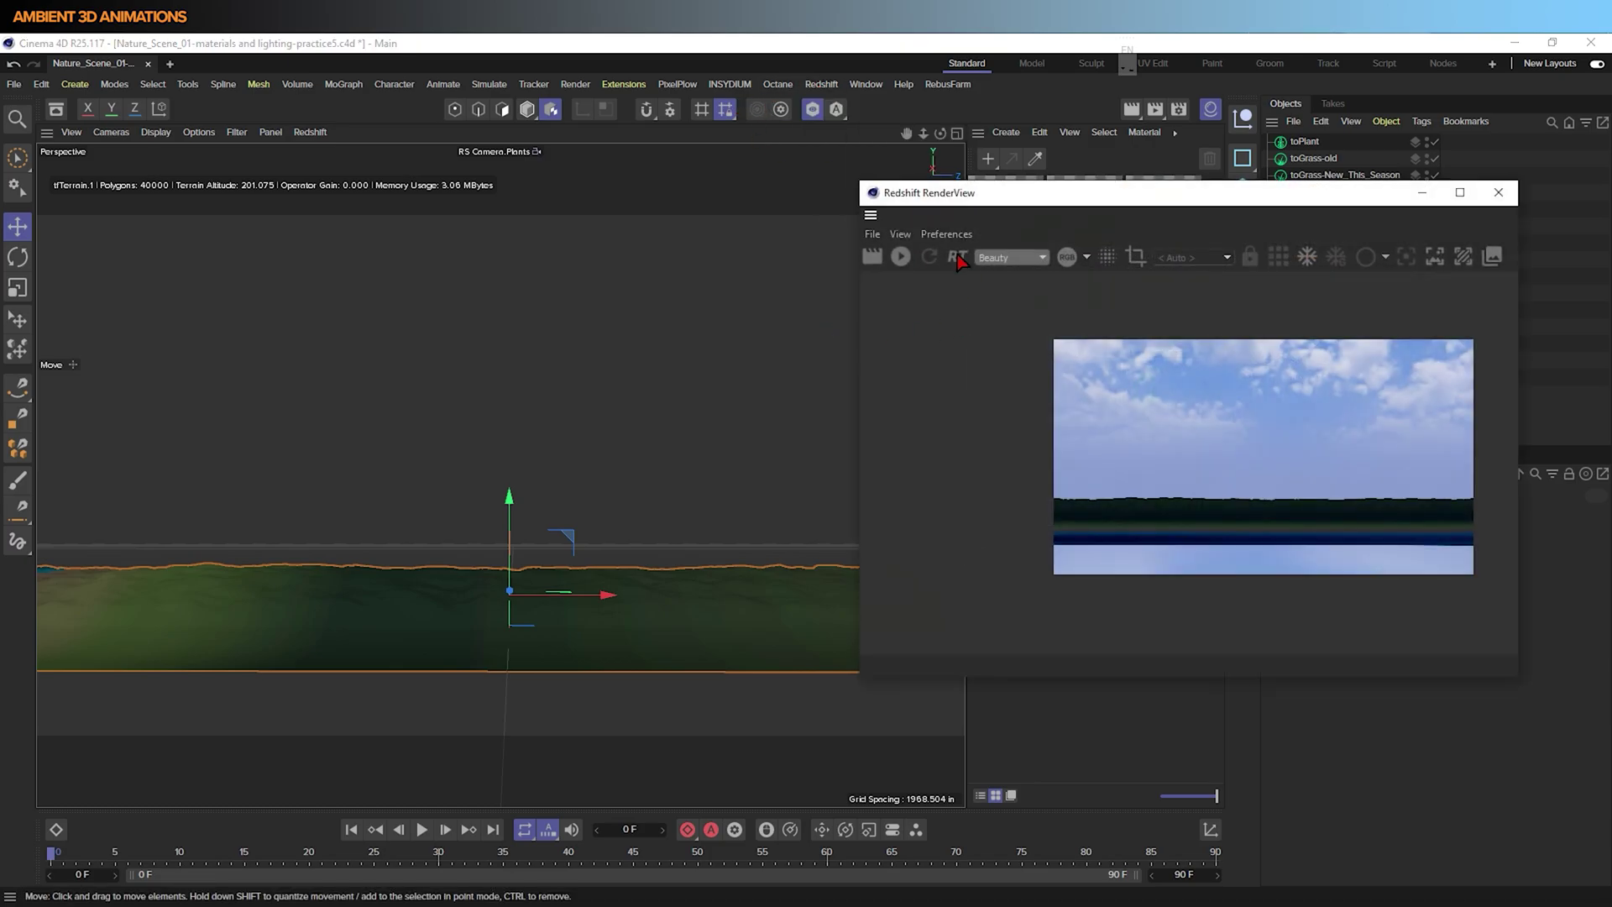
- Run a progressive preview render of the terrain in the Redshift RenderView, and stop it
click(903, 261)
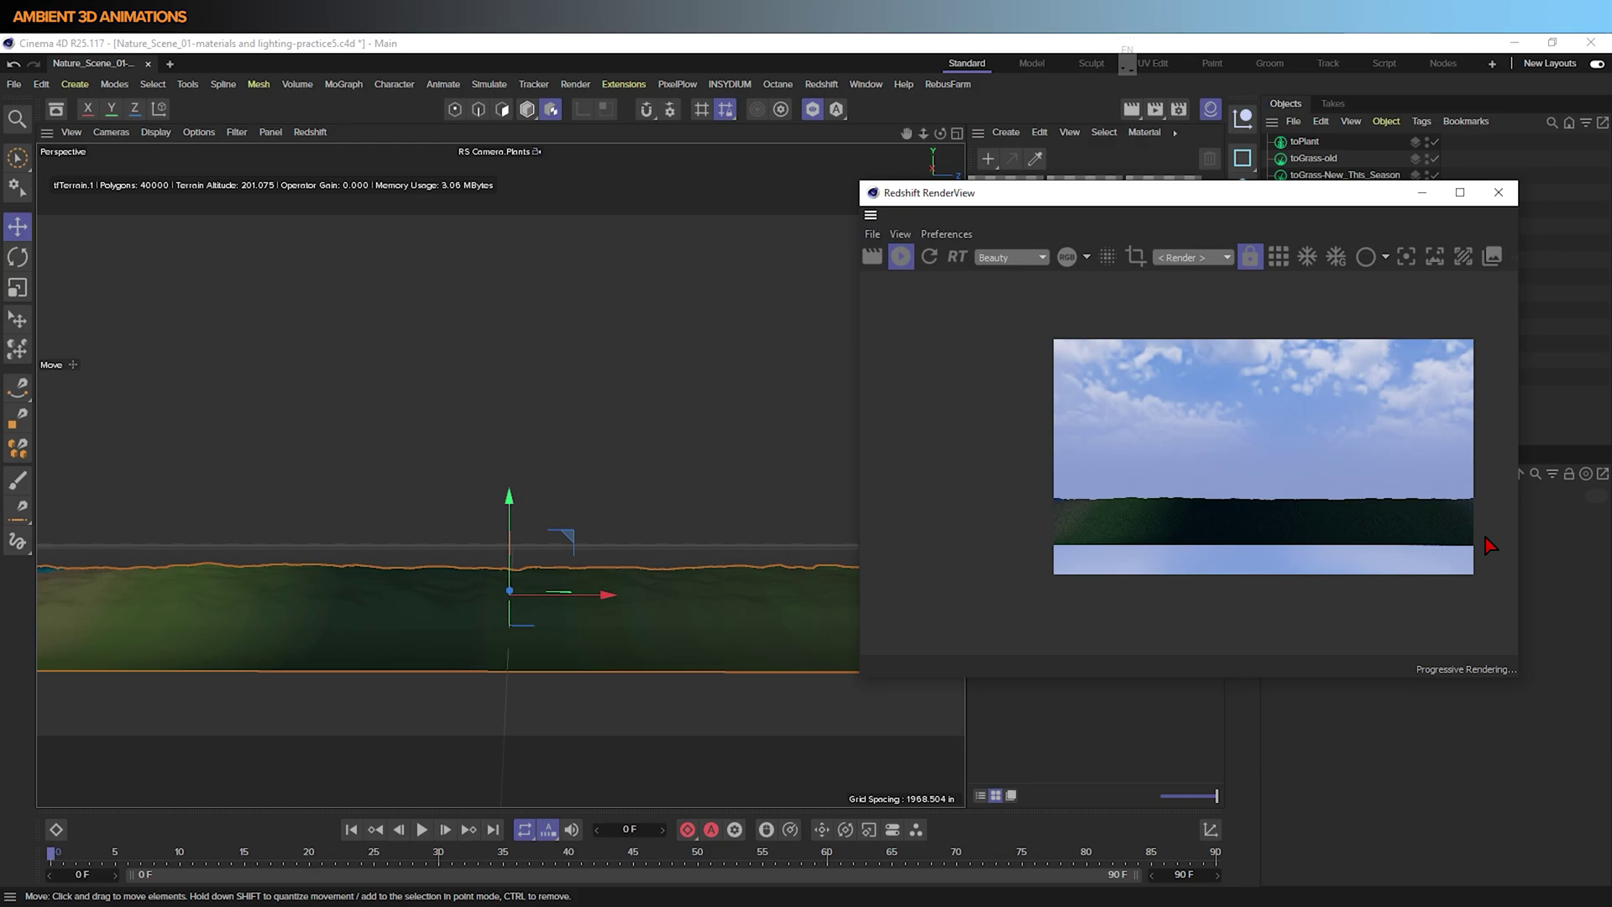
click(901, 257)
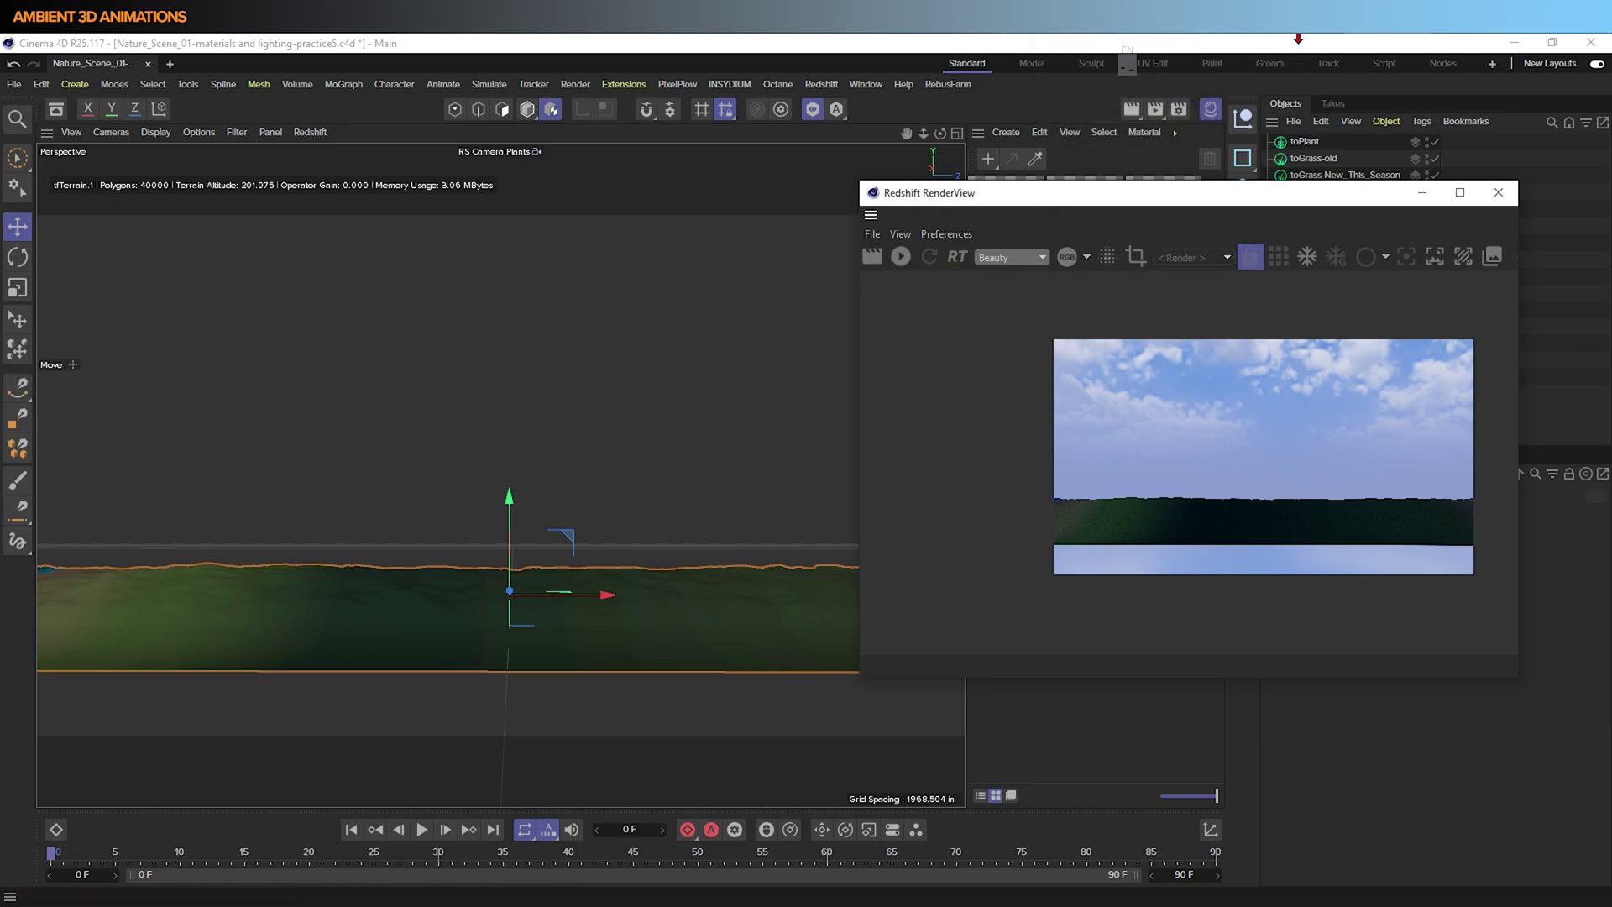
- Bring back the tfTerrain shader graph, uncover the object list, and link tfTerrain.1 to the Terrain Operator Shader
mouse_move(1313, 36)
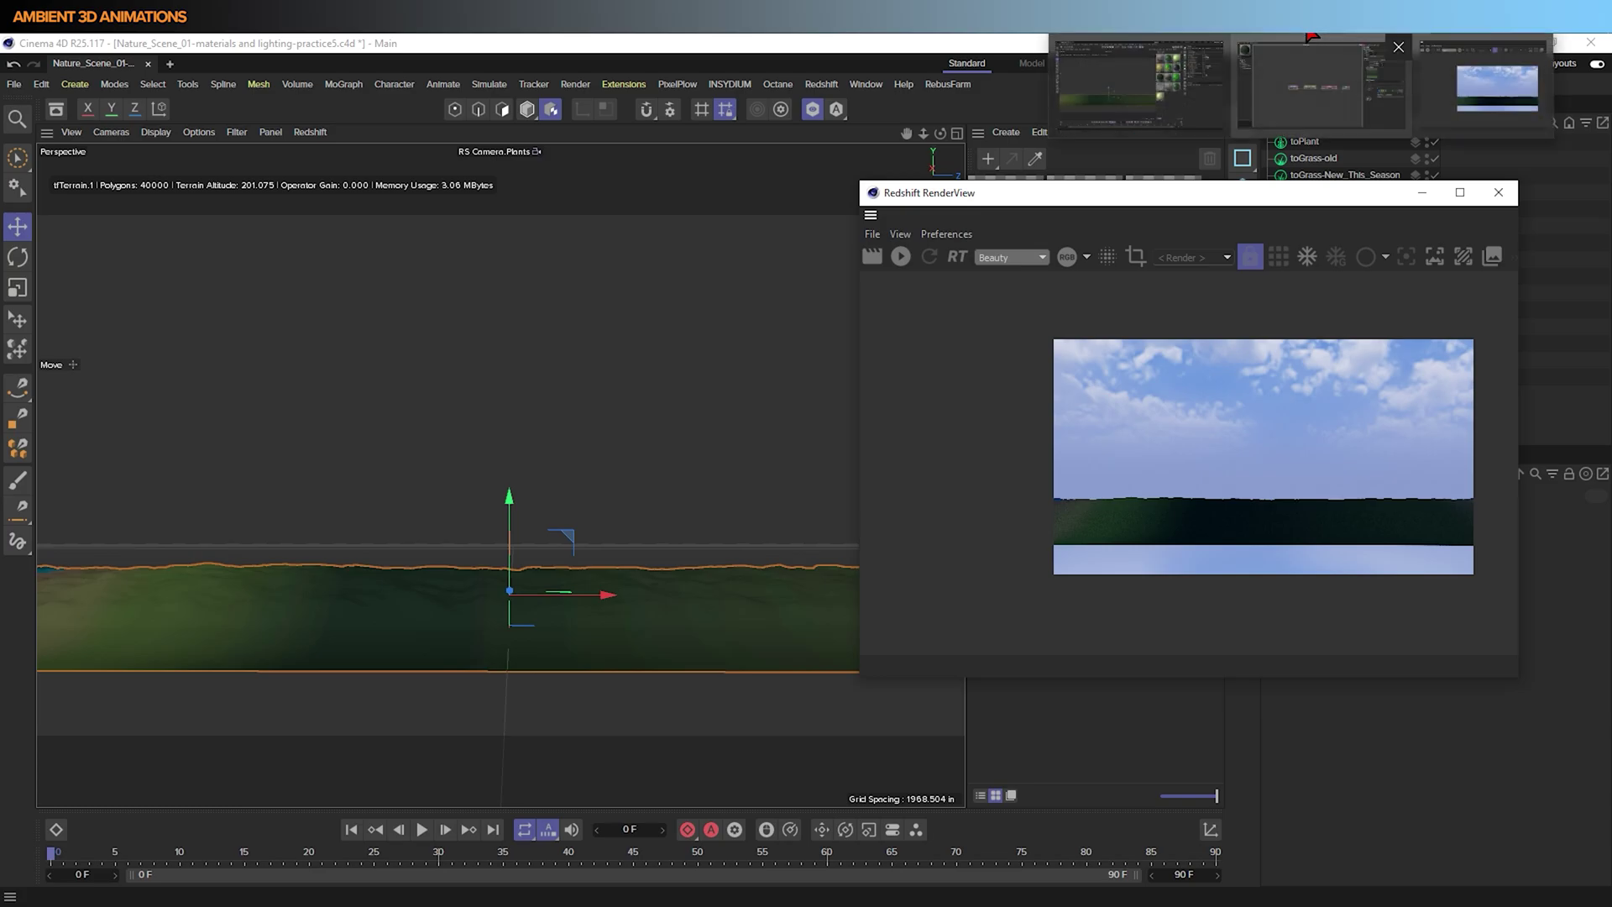
click(1327, 88)
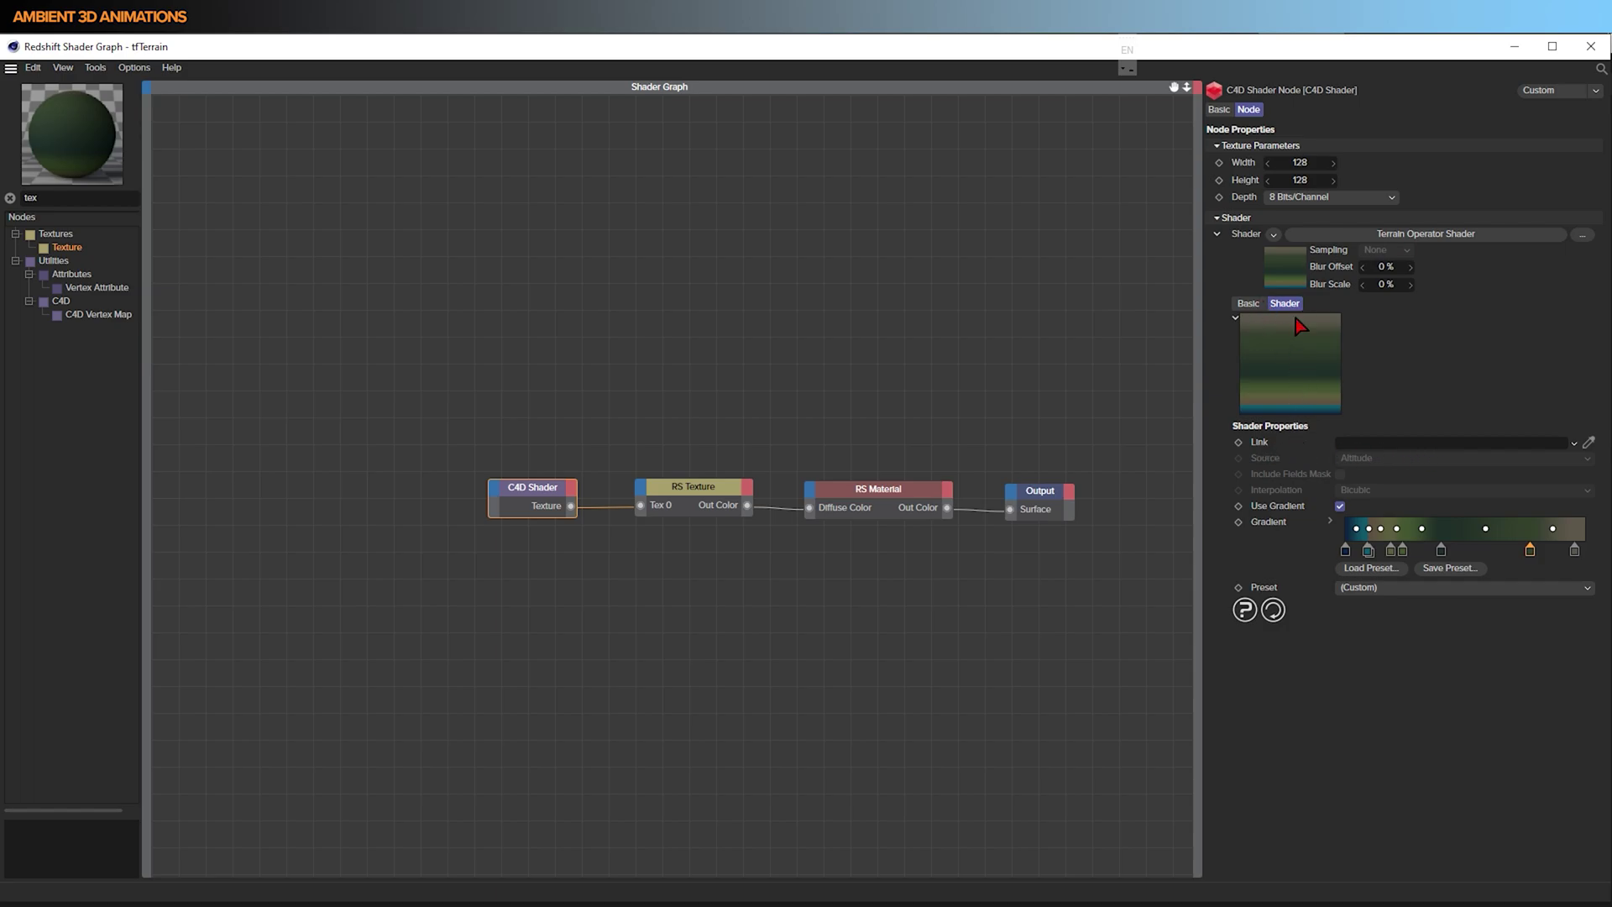
drag(1442, 67, 1056, 83)
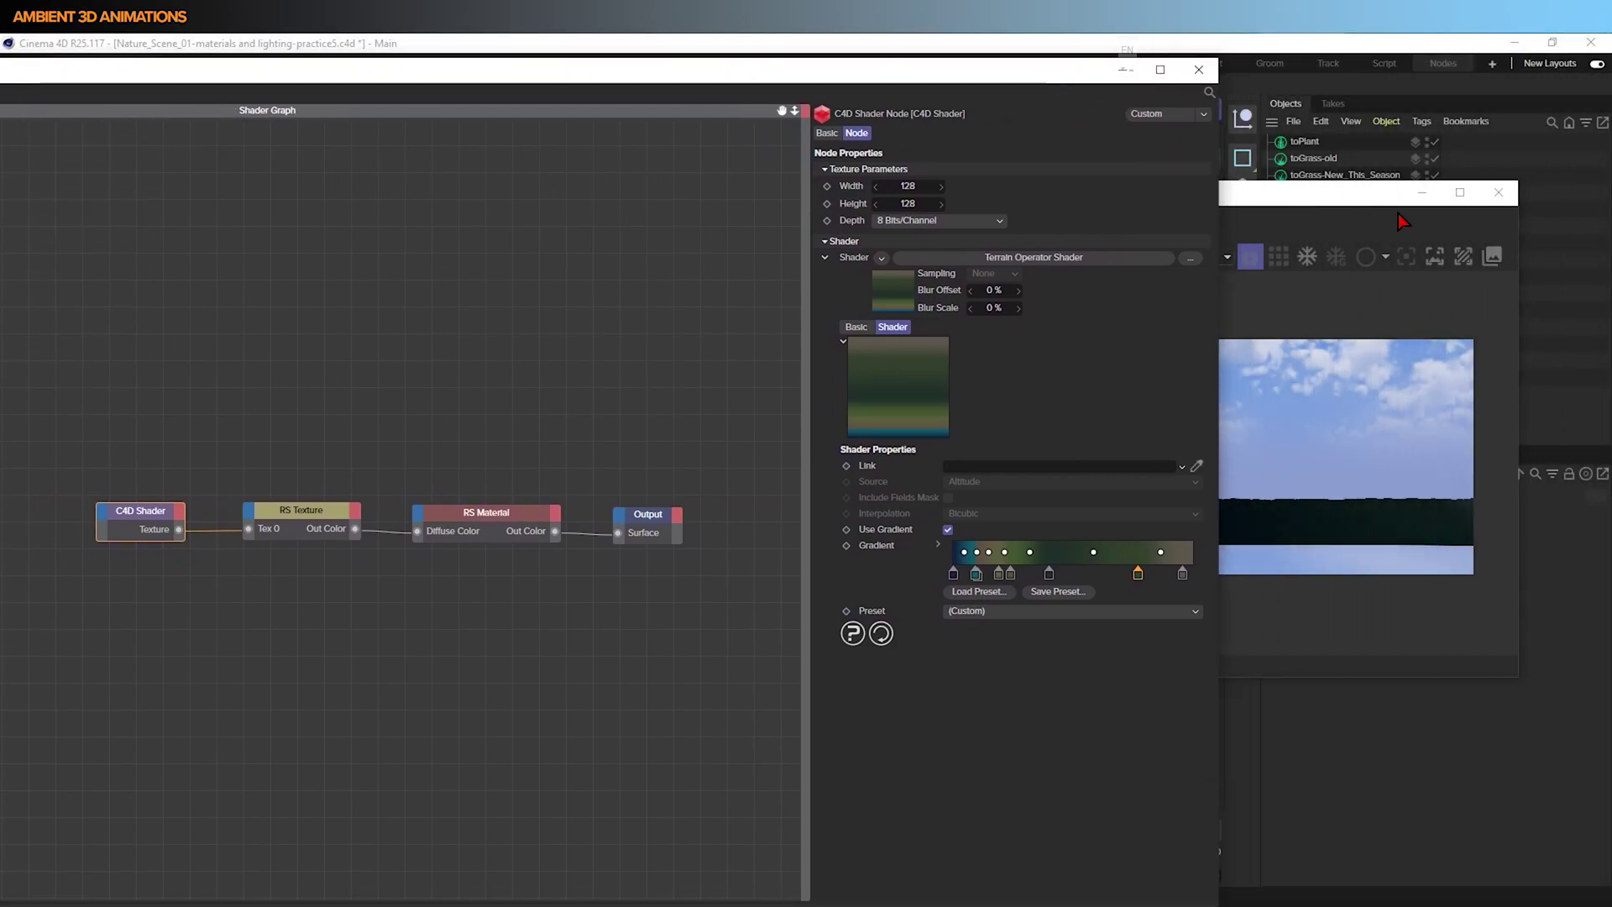
click(1422, 193)
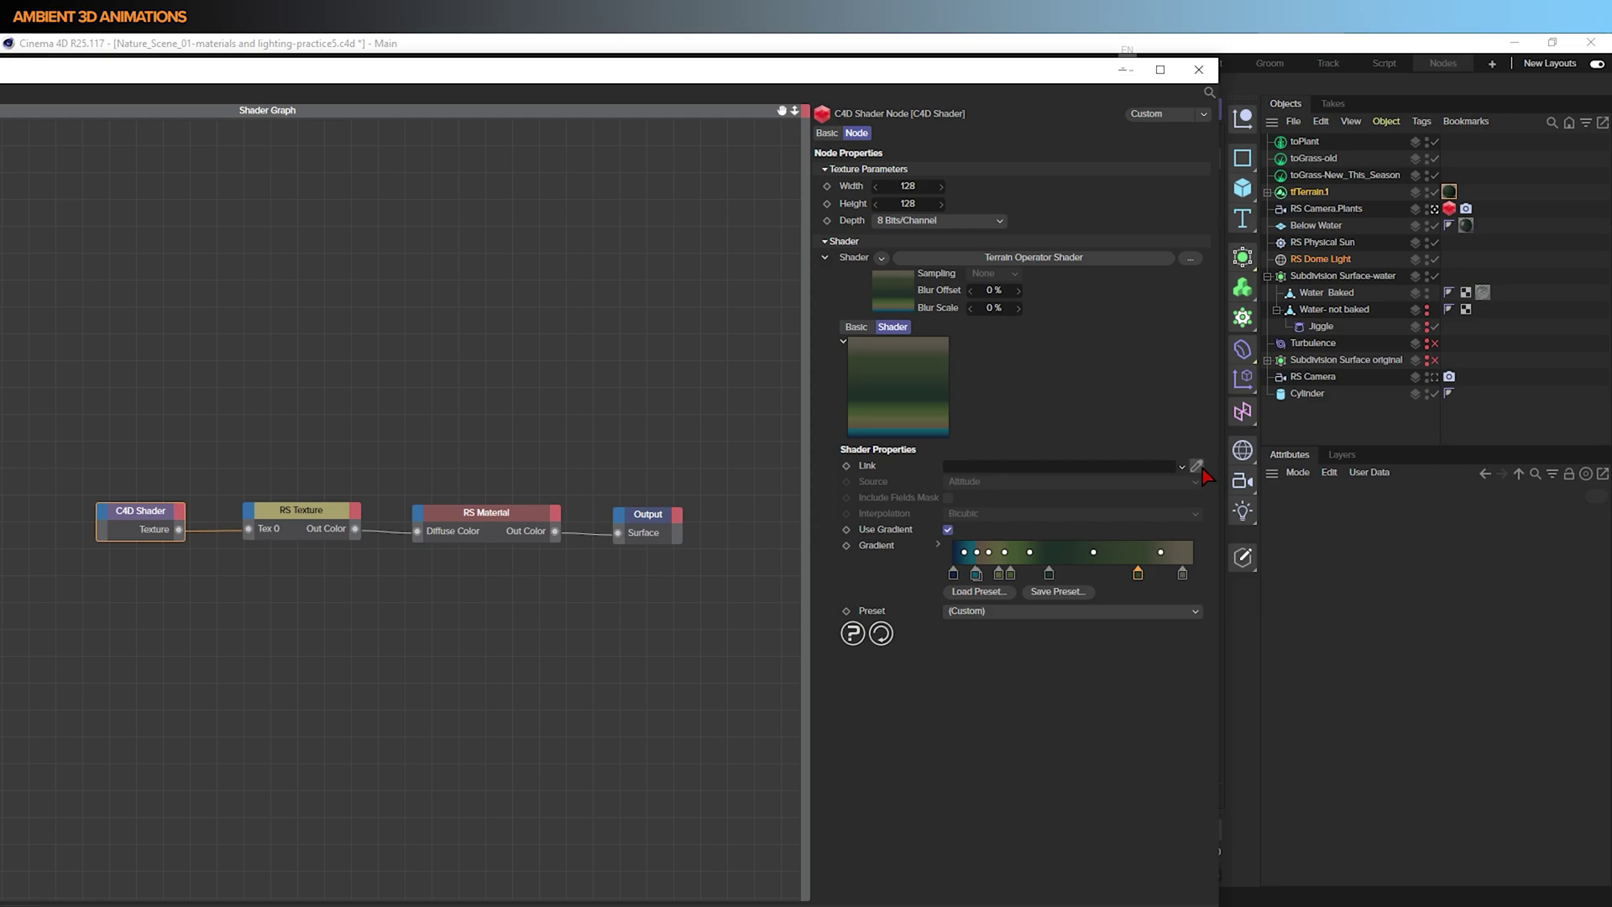
click(1198, 467)
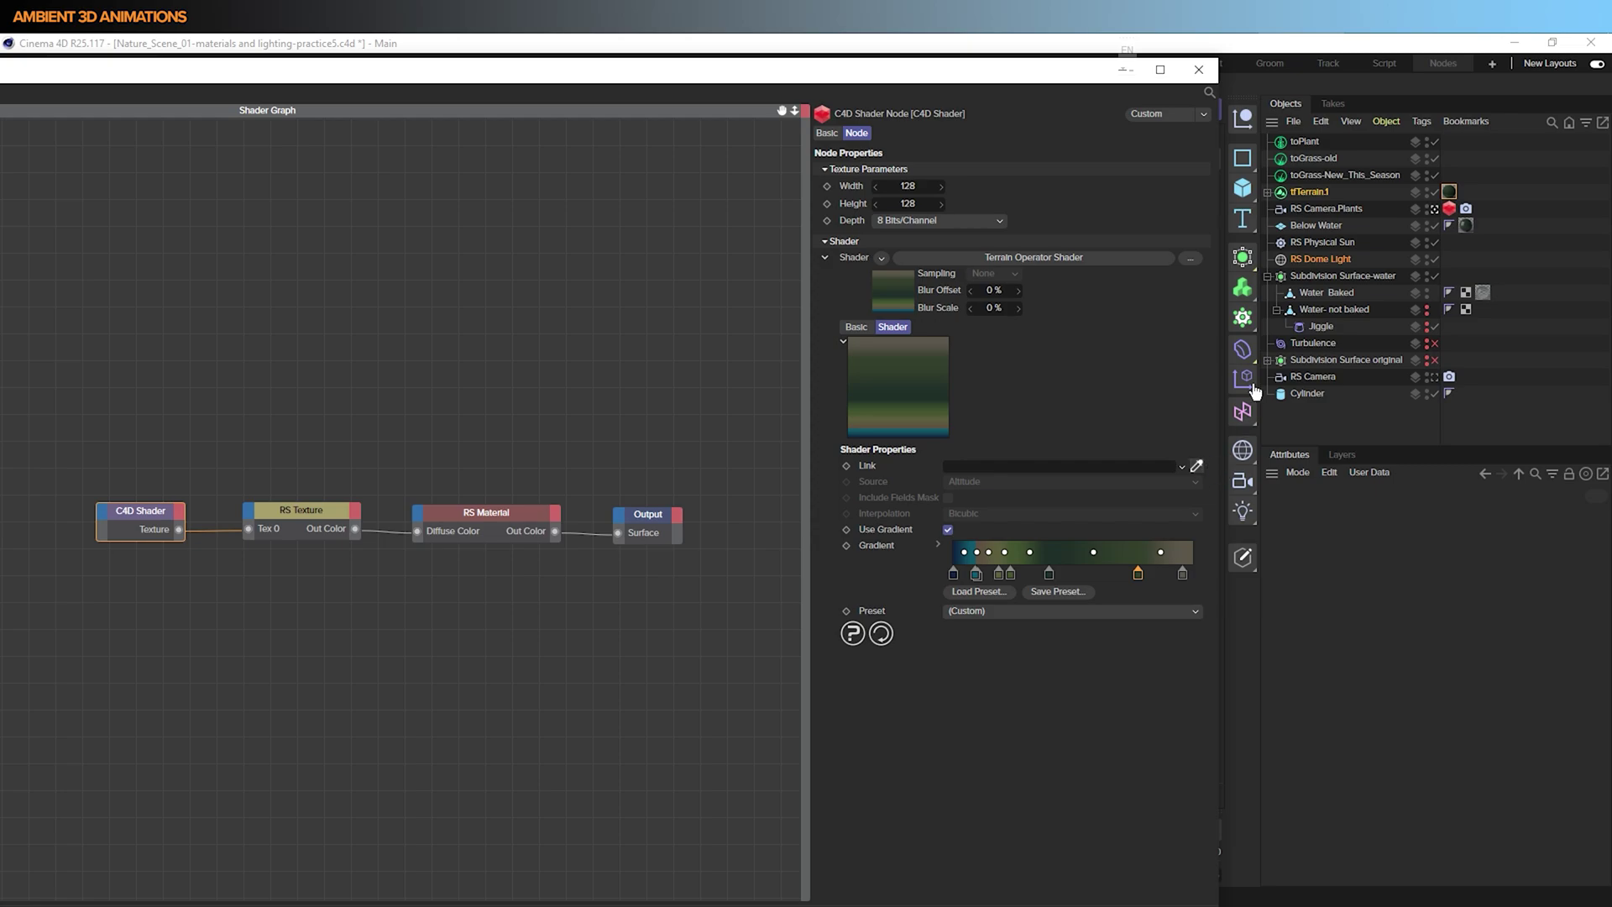
click(1318, 193)
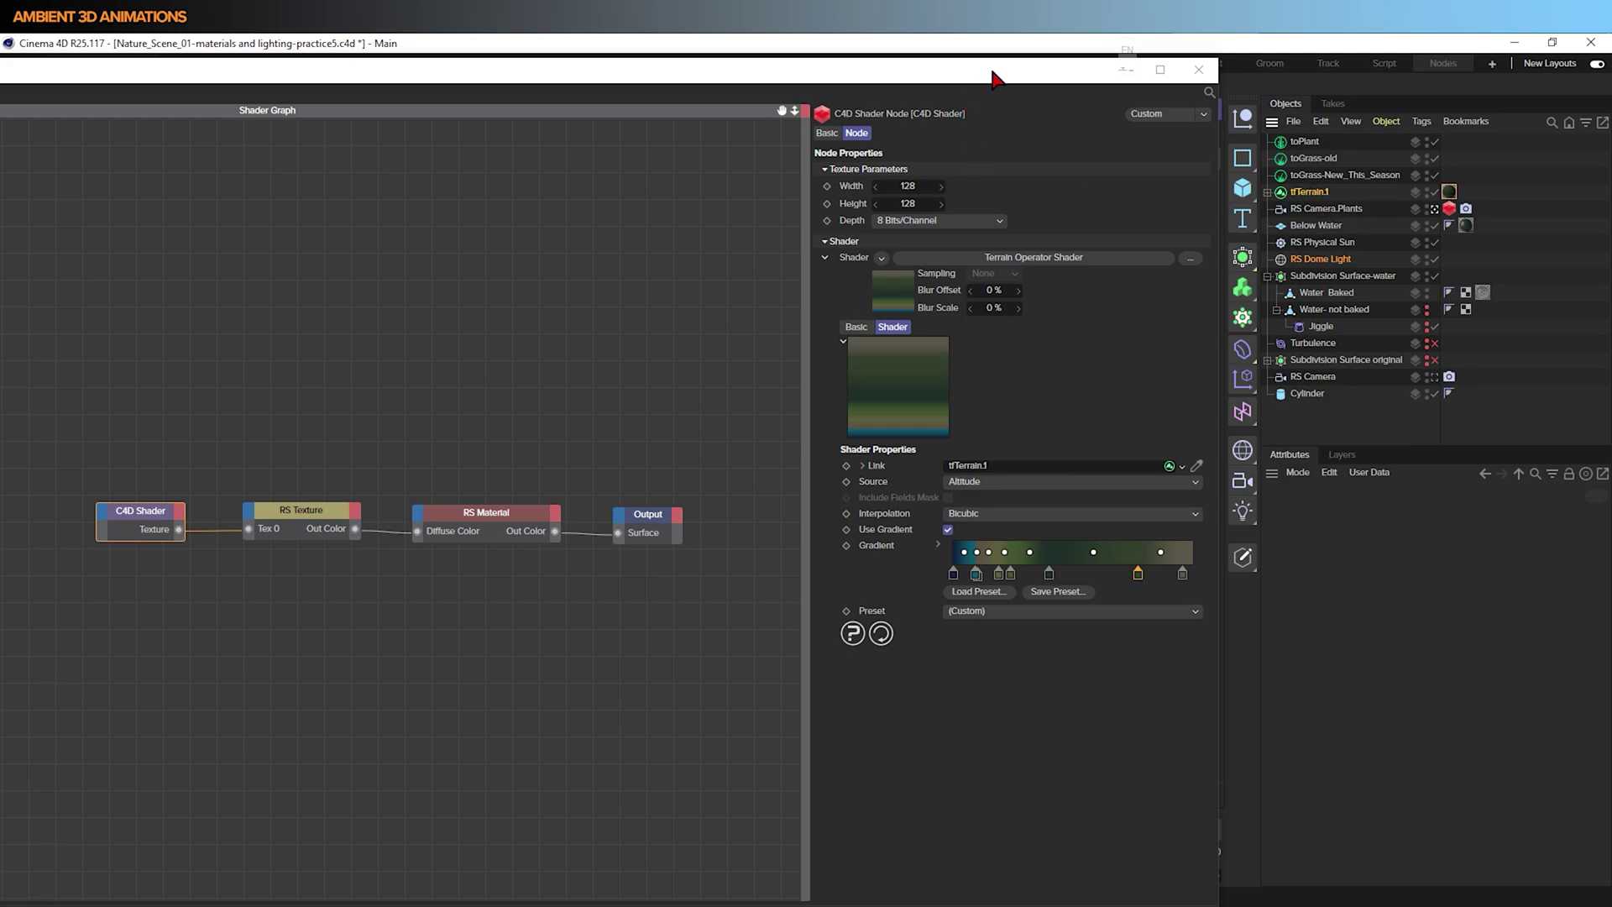
- Move the shader graph out of the way, reopen the Redshift RenderView, and restart the progressive render of the linked terrain
drag(995, 74, 1229, 741)
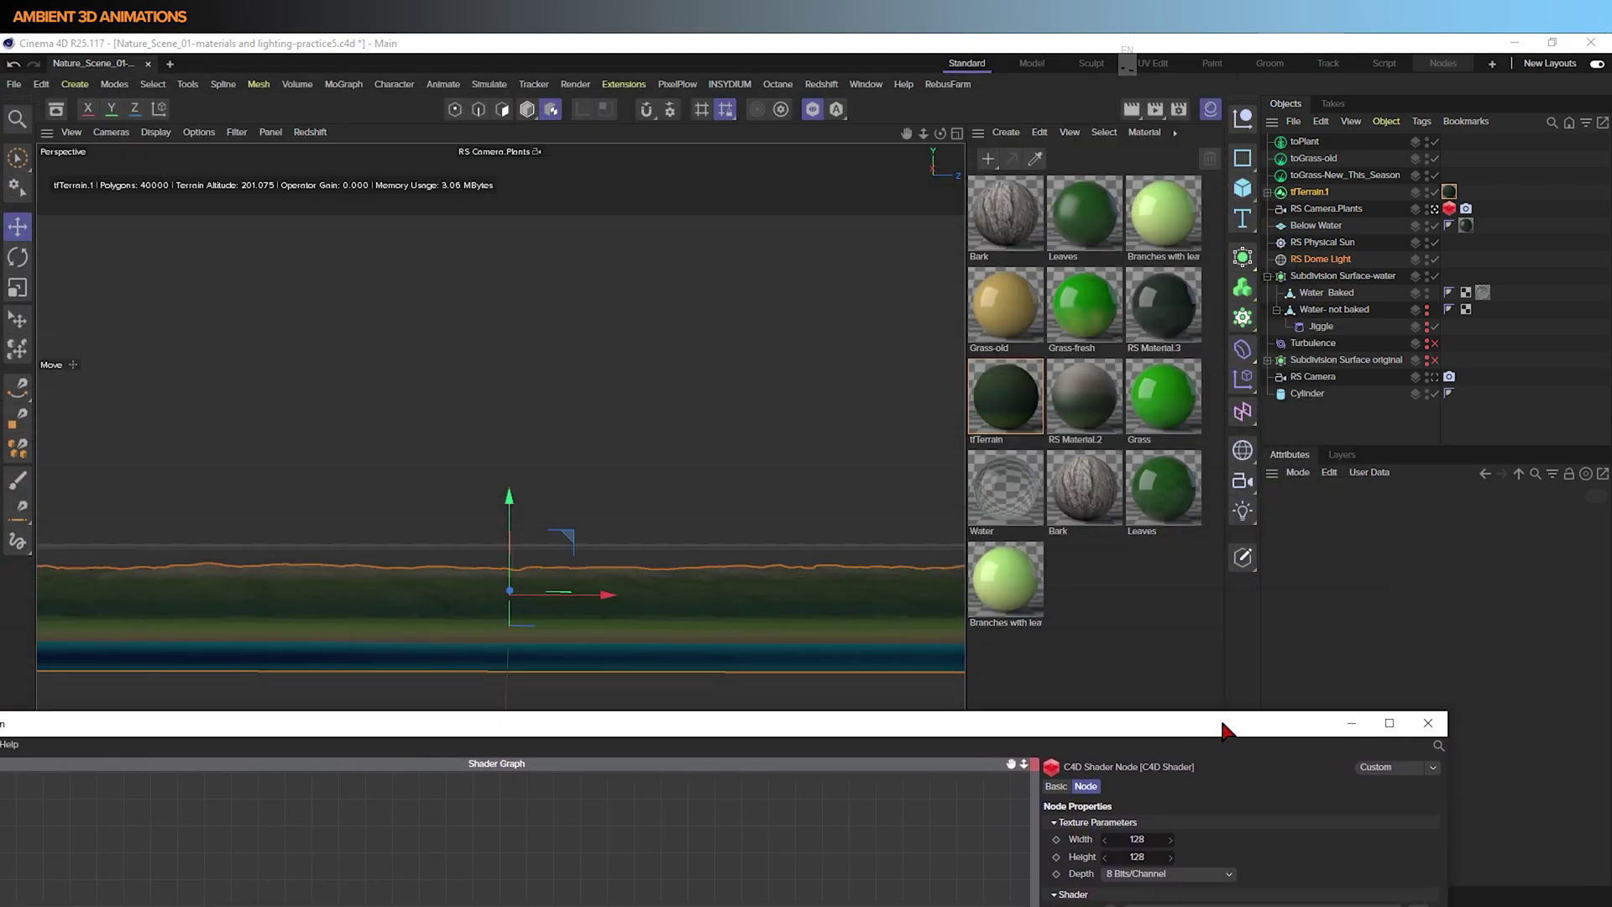
click(822, 84)
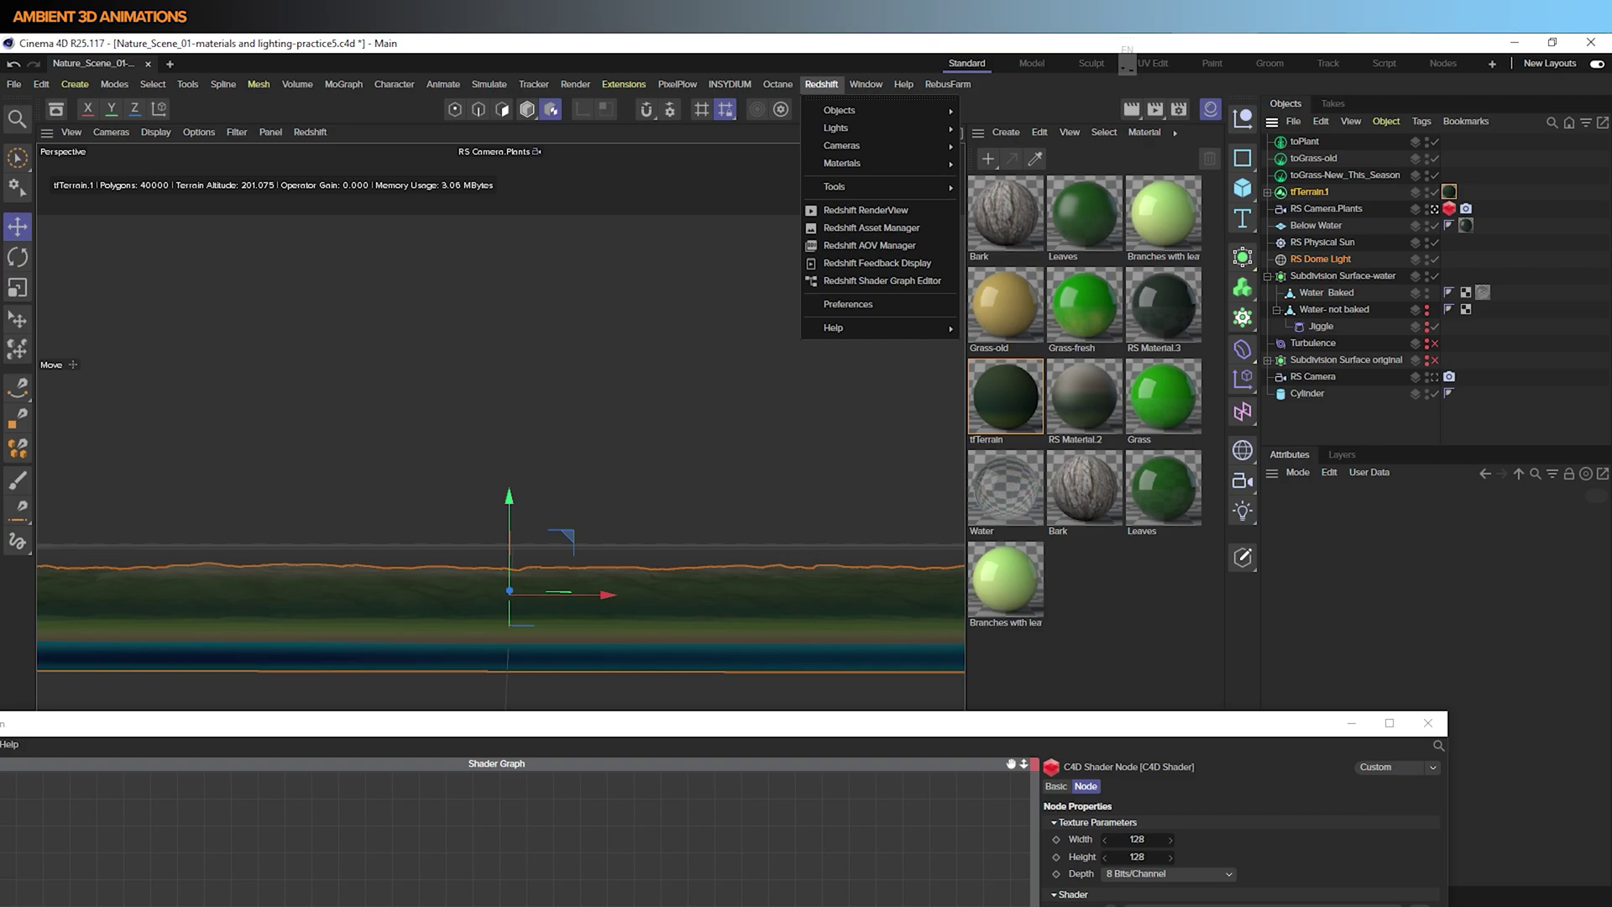
click(898, 210)
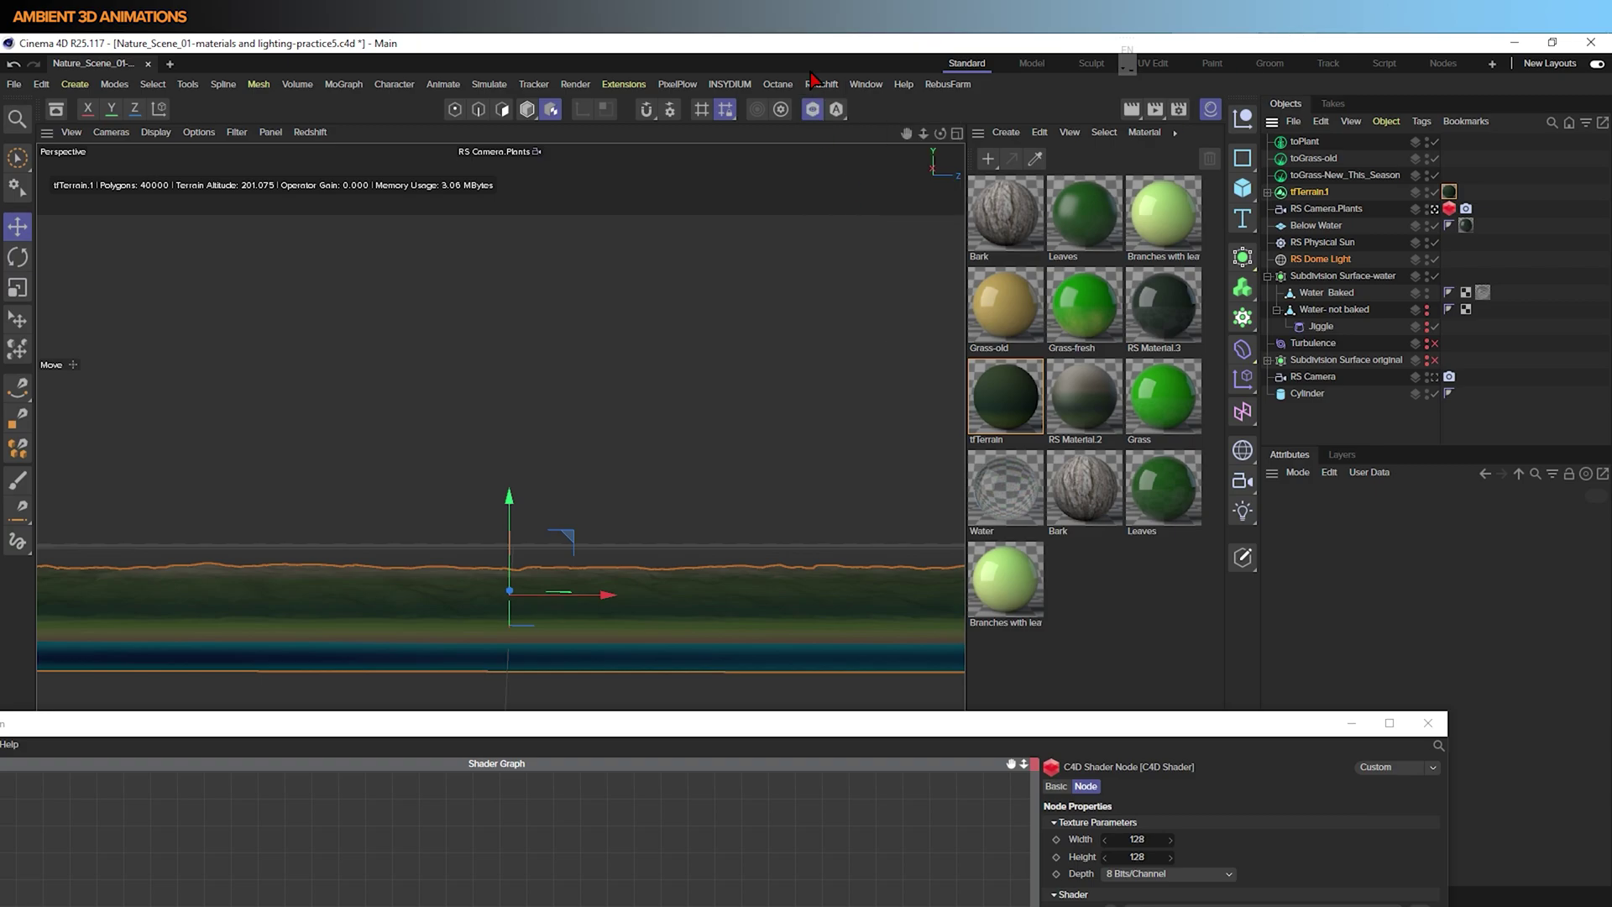
click(821, 84)
click(890, 212)
click(1512, 111)
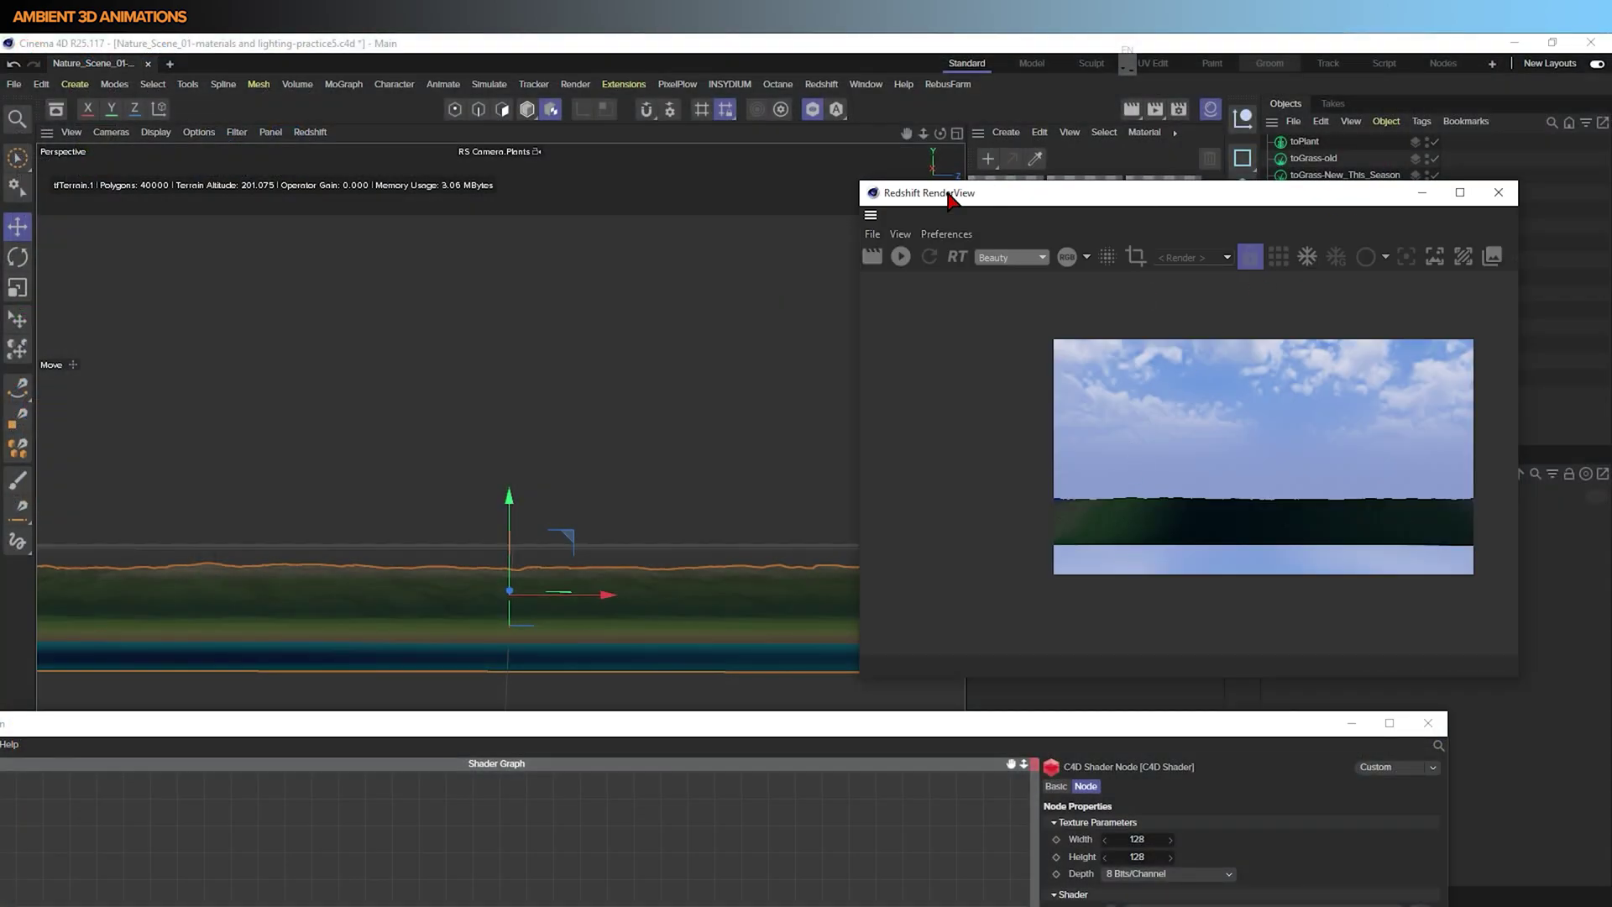
click(902, 257)
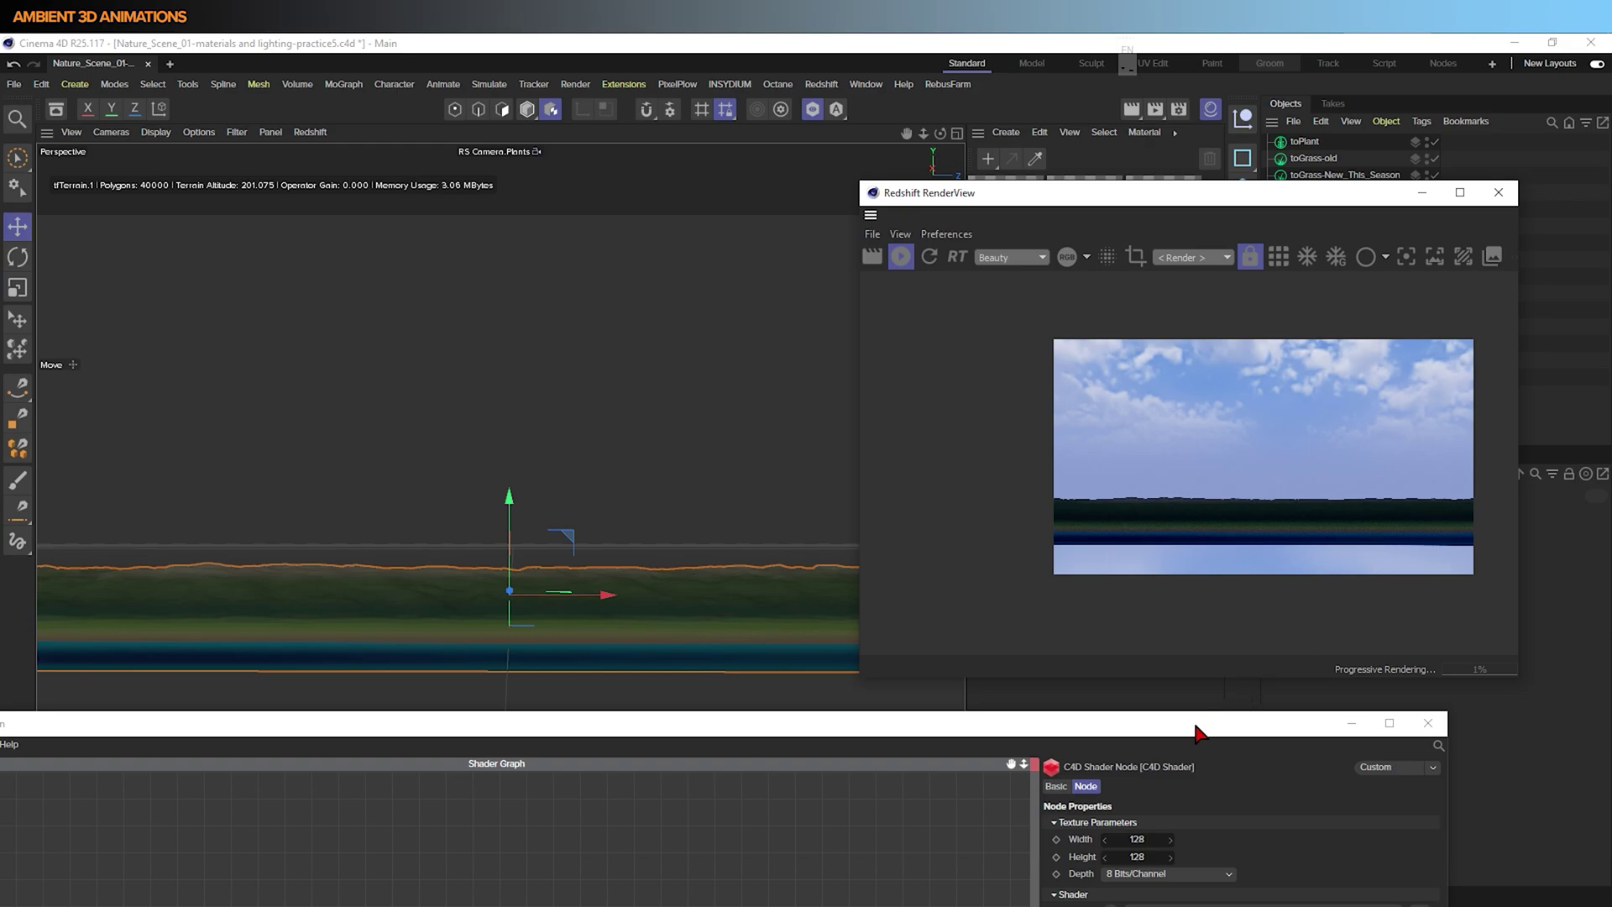
- Bring the tfTerrain graph back into full view and inspect RS Material's base properties, collapsing the Reflection and Refraction/Transmission sections
drag(1195, 729, 1240, 548)
drag(1350, 91, 1364, 59)
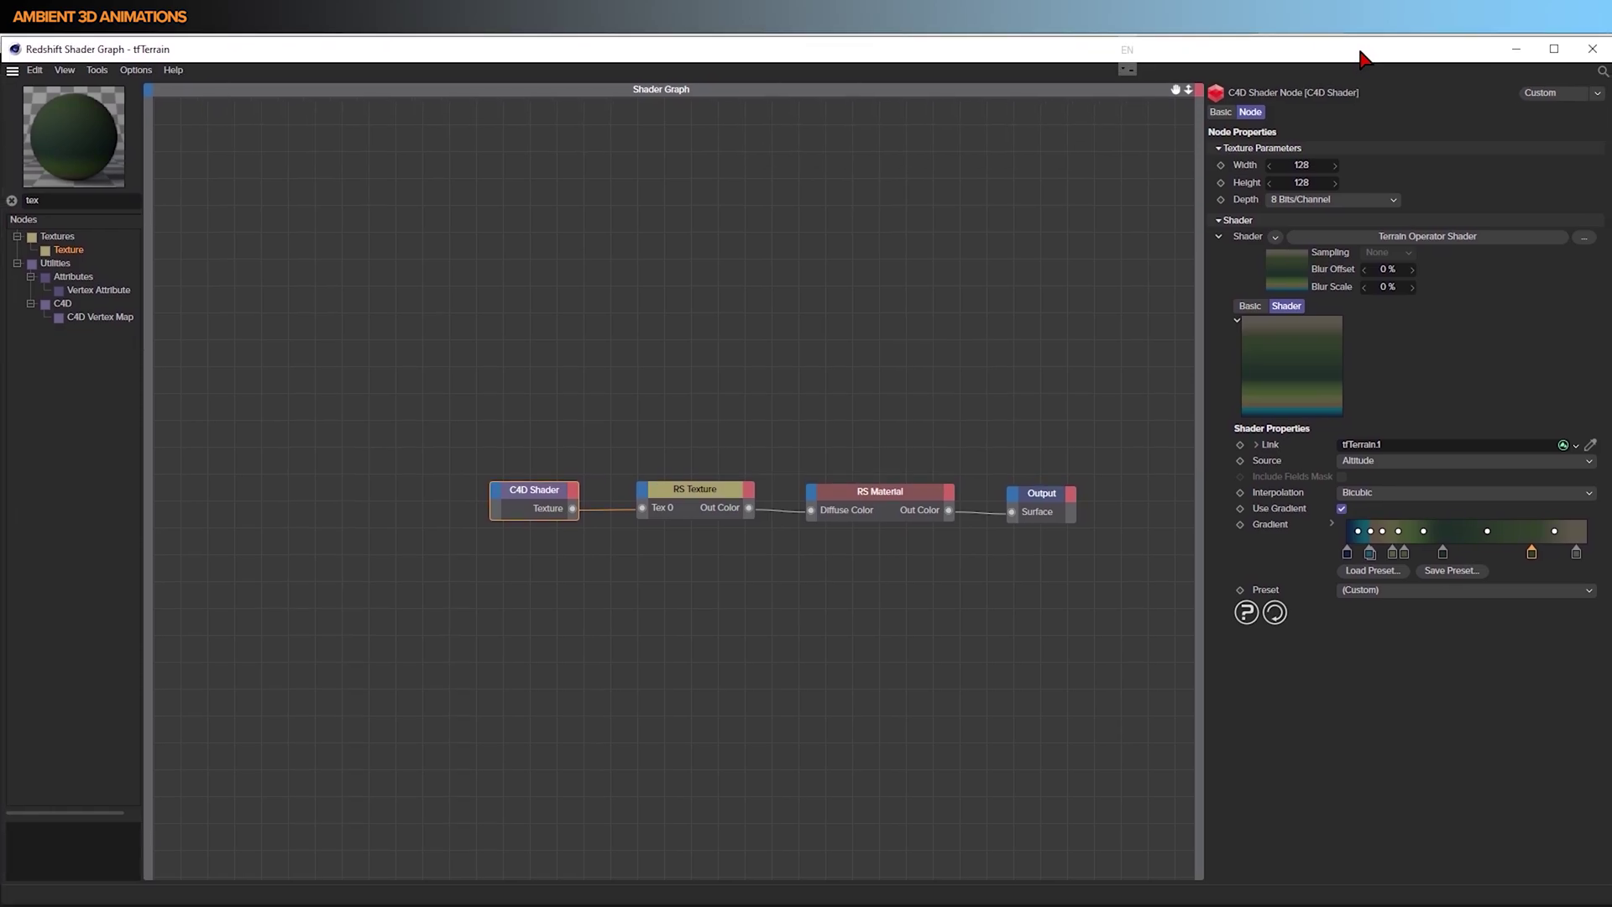
double_click(900, 495)
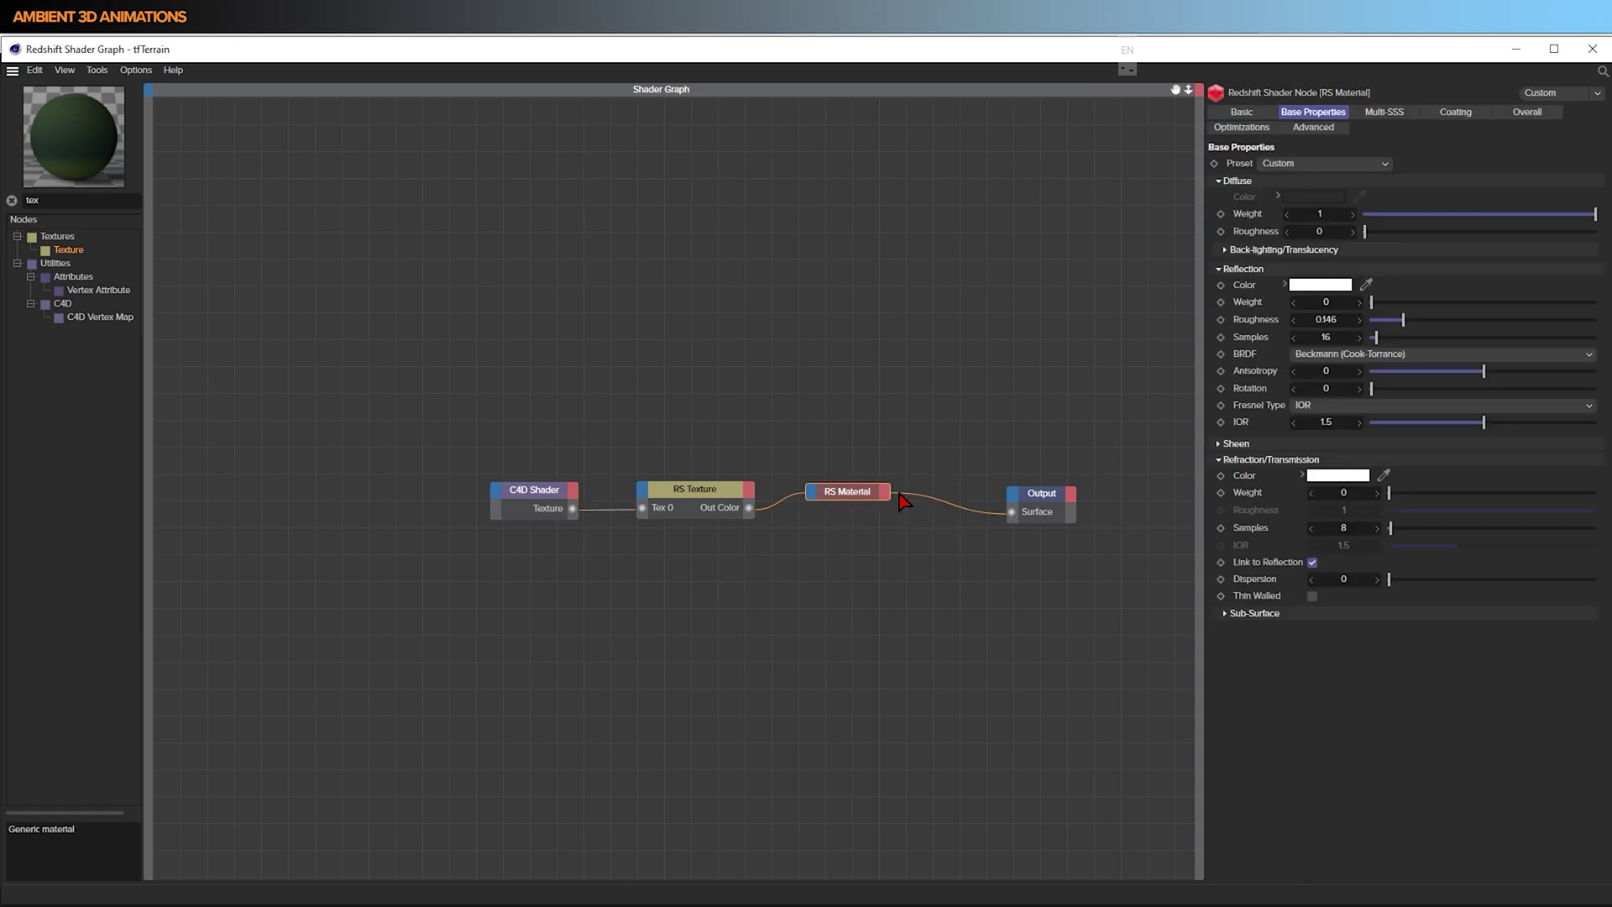
double_click(858, 499)
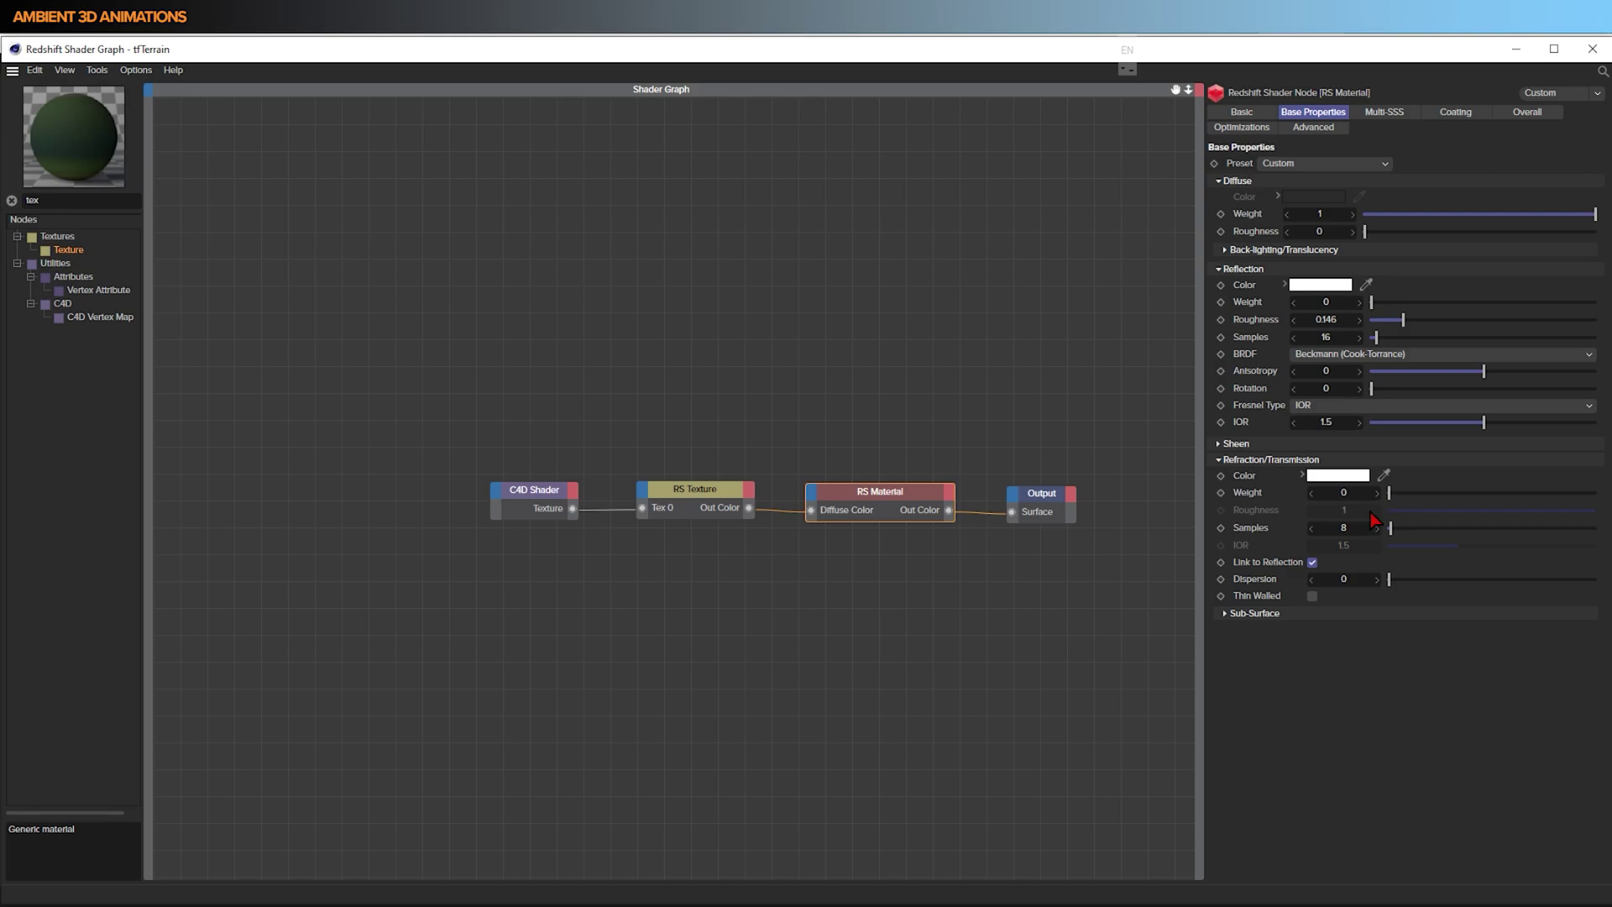
click(1219, 269)
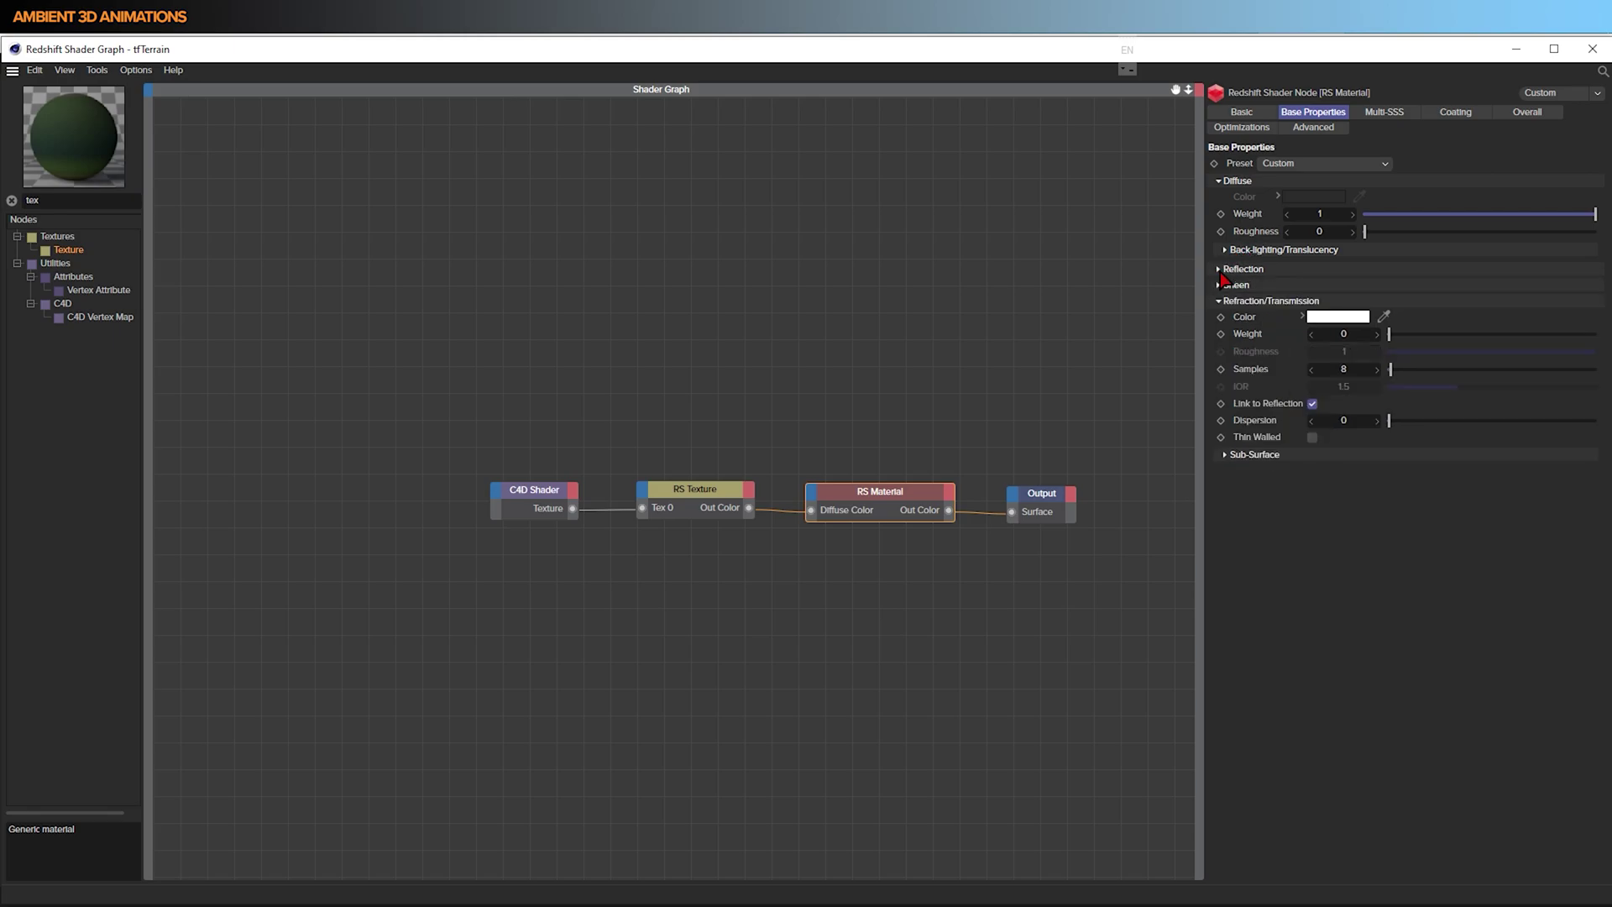
click(1222, 301)
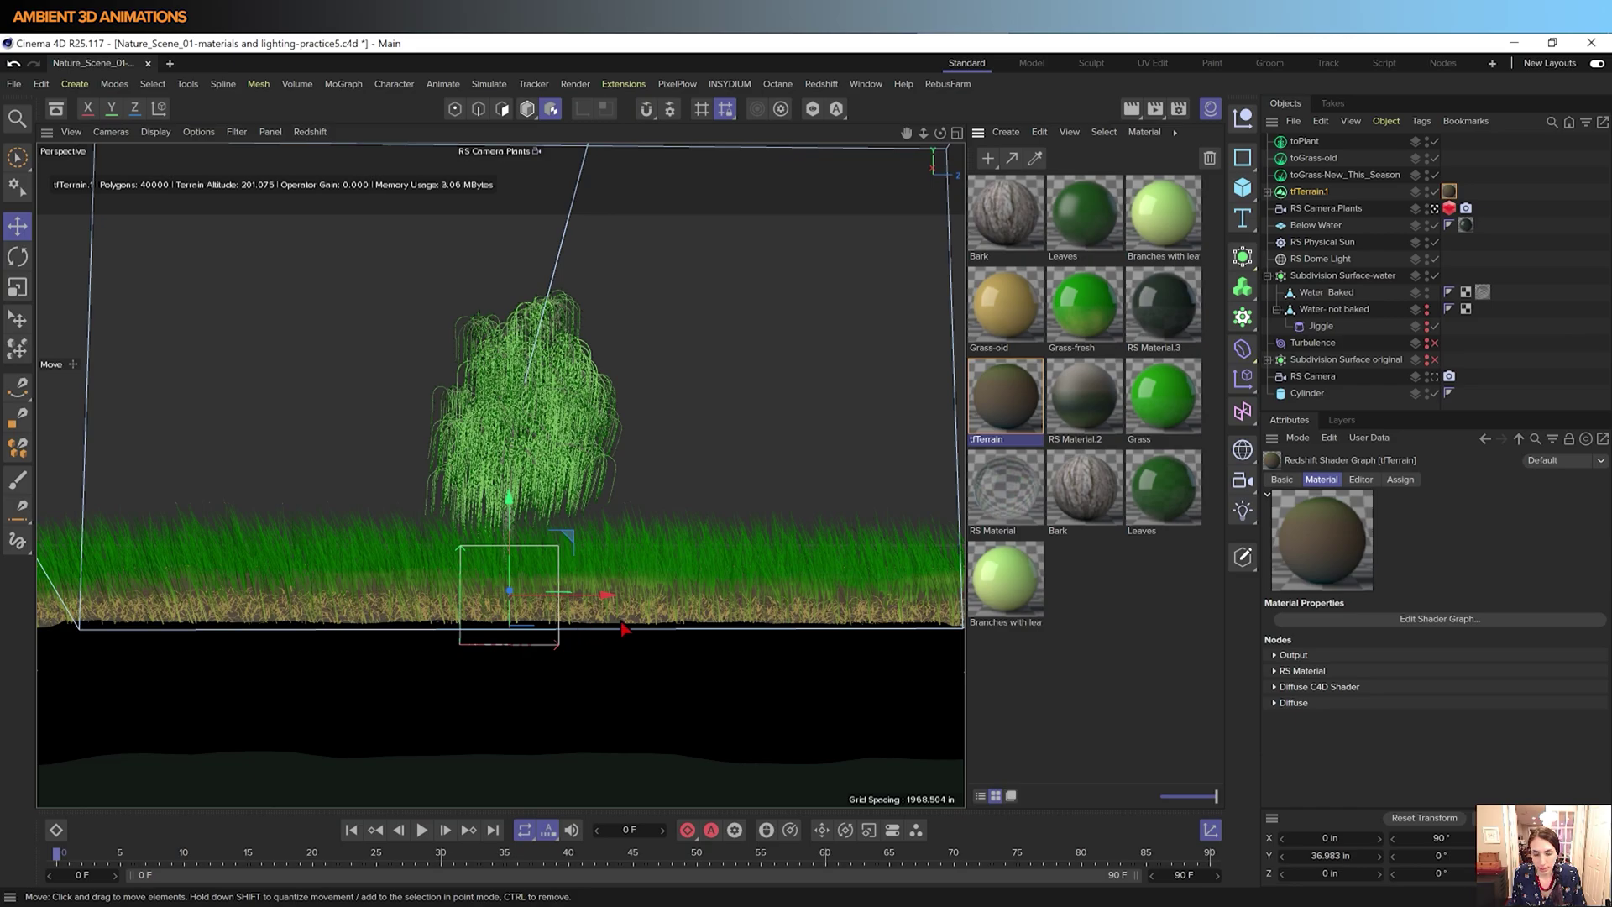
- Rename the transparent material named RS Material as Water
click(994, 534)
click(1006, 531)
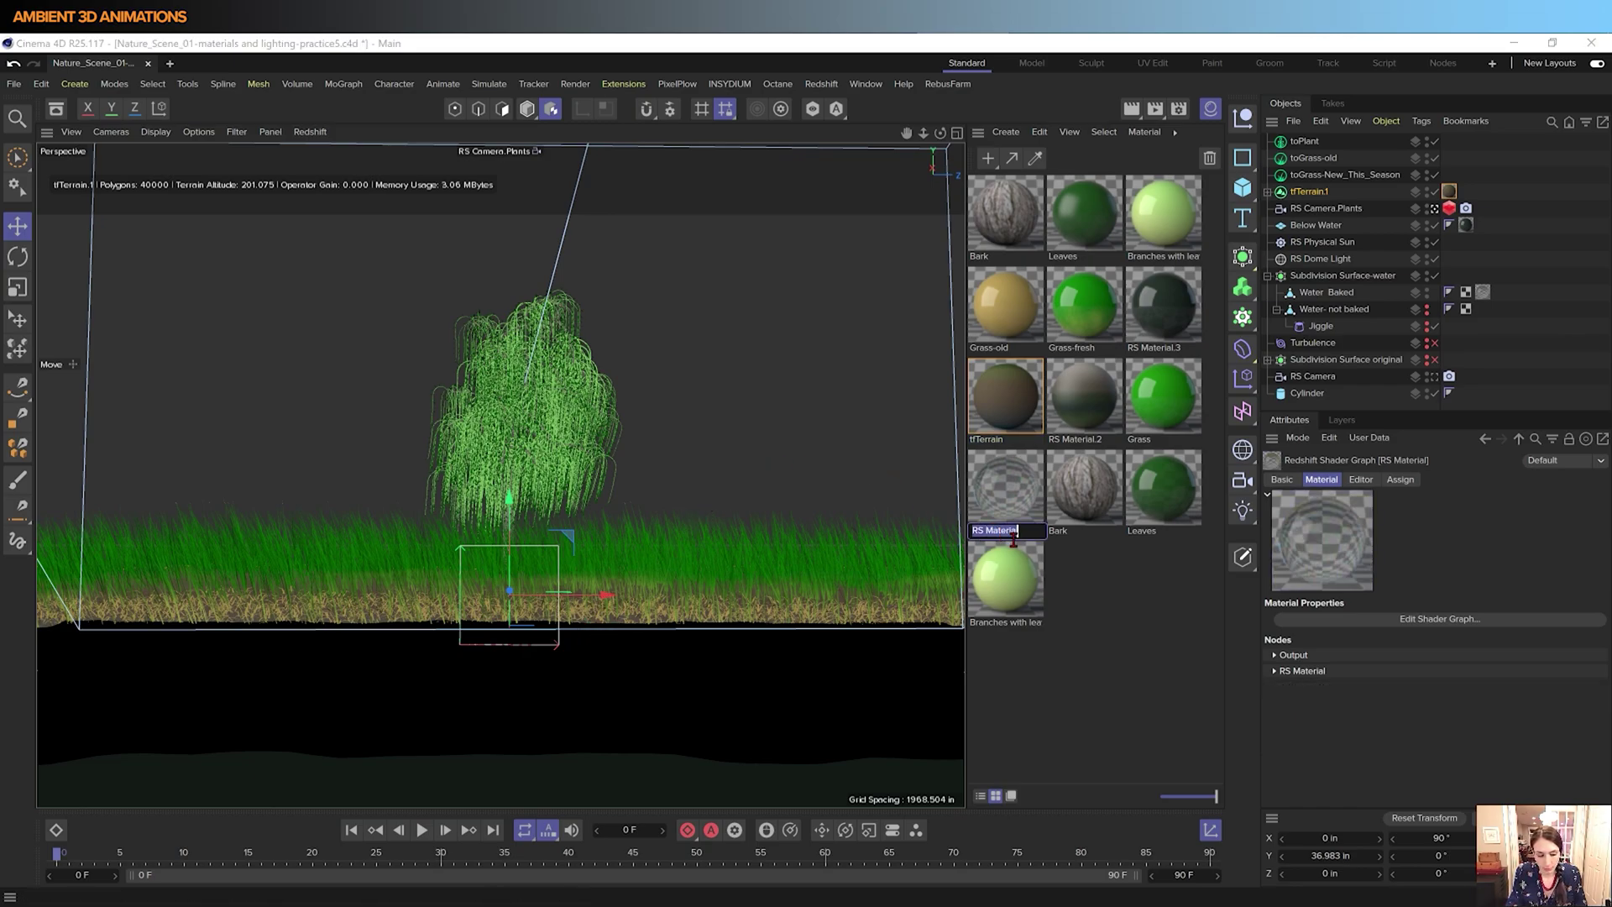
text(Water)
key(Return)
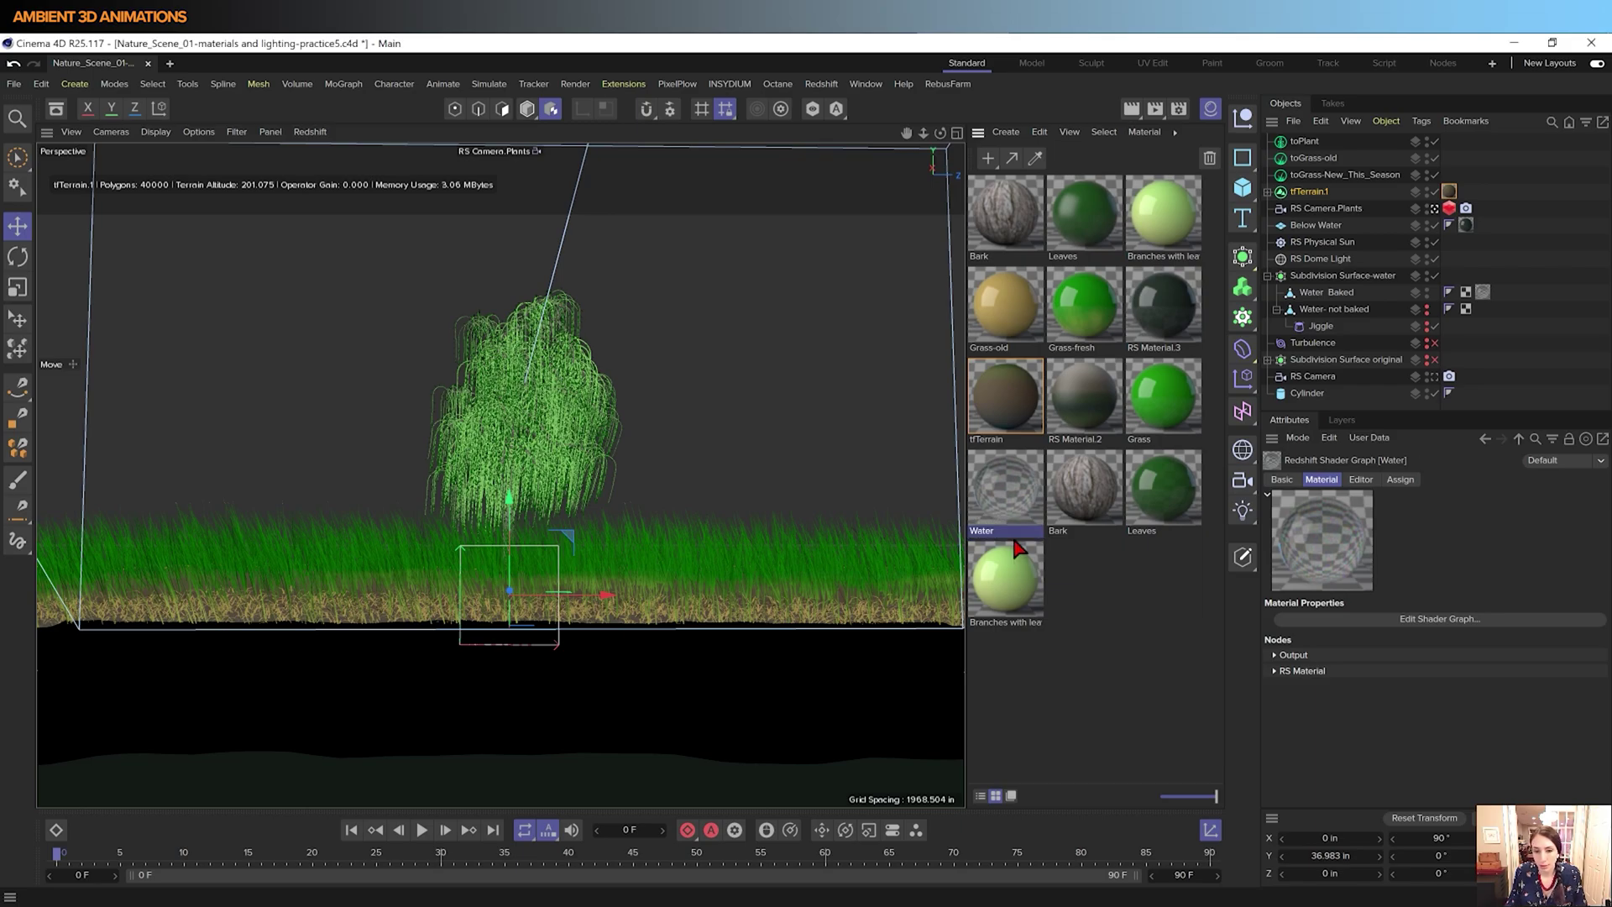
- Open the Water material's shader graph, review RS Material's preset, reflection and refraction settings, and close the graph
double_click(1019, 496)
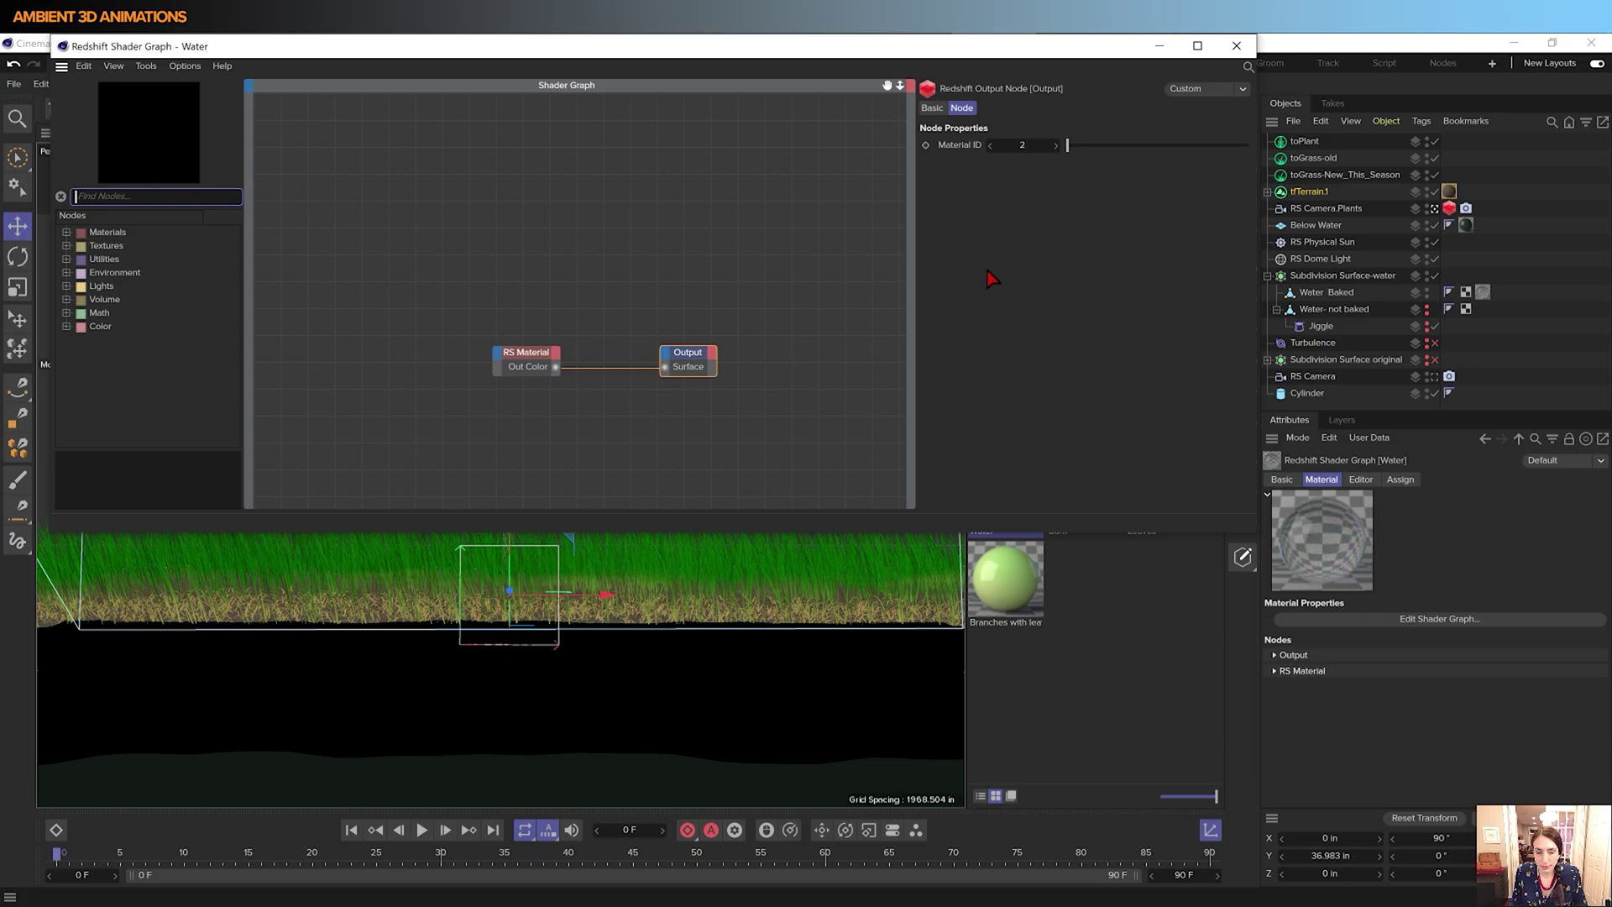
click(532, 358)
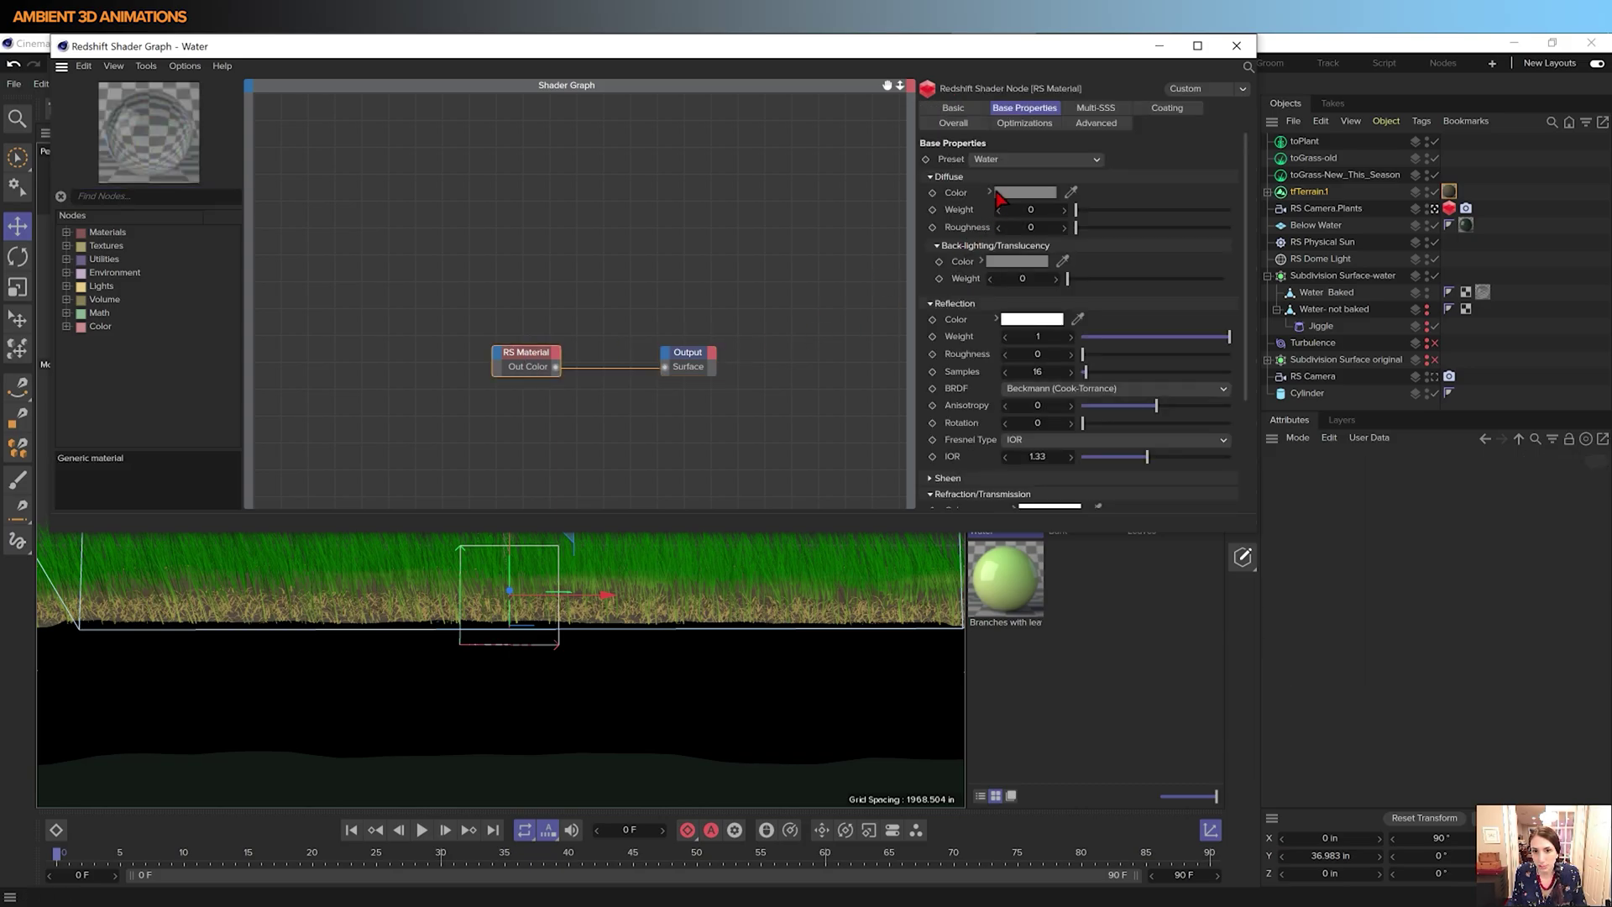
click(1025, 160)
click(1011, 228)
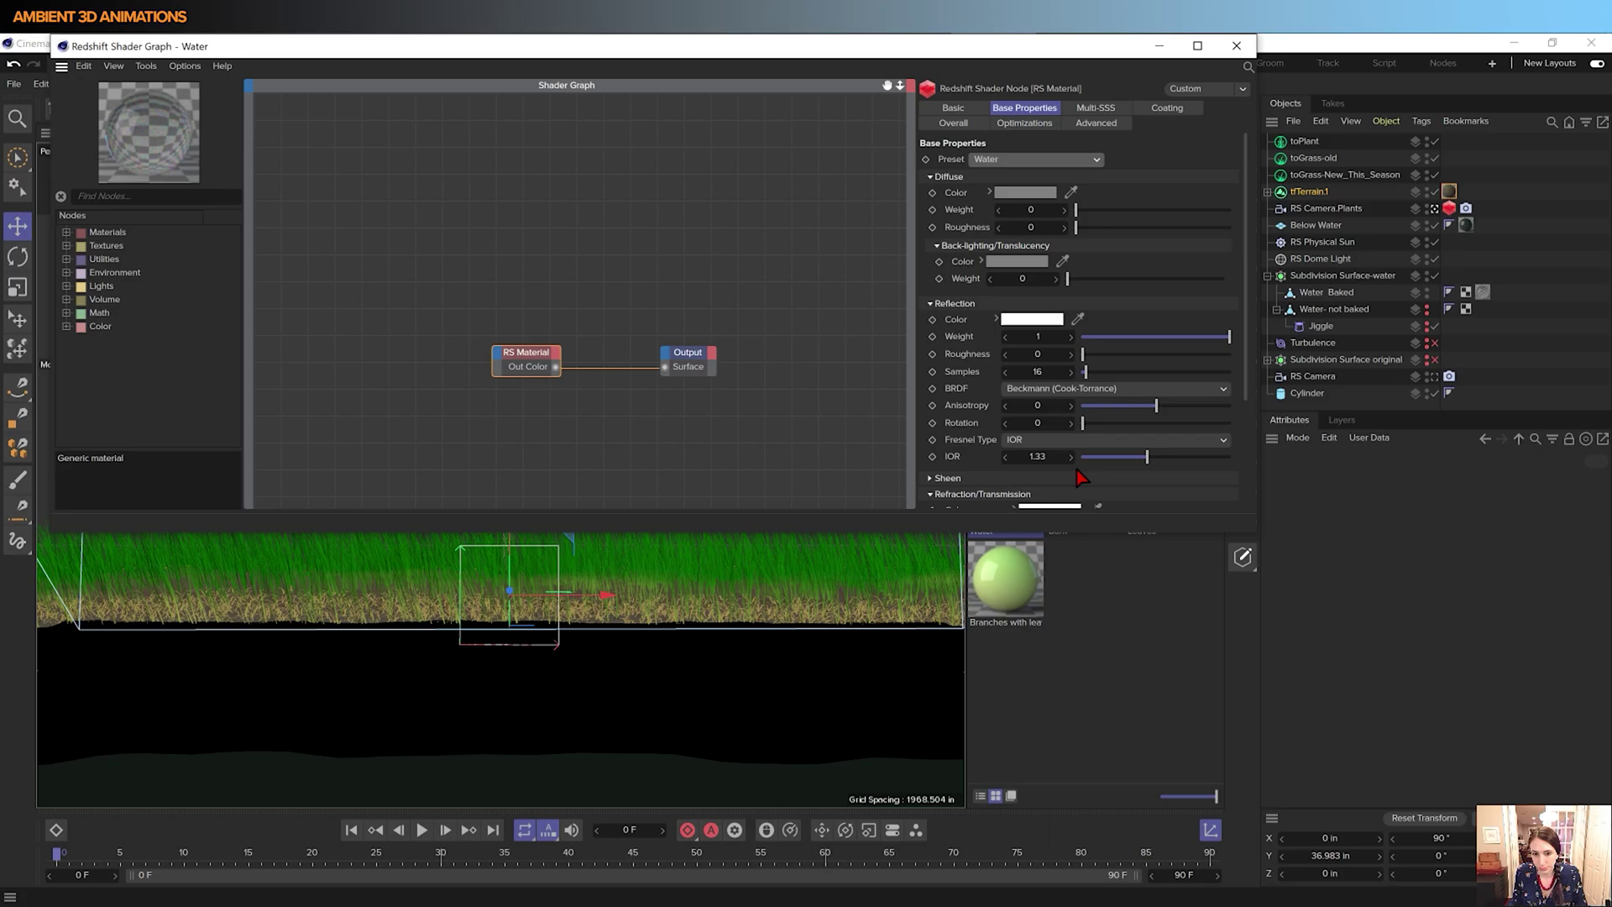
scroll(974, 477, down, 3)
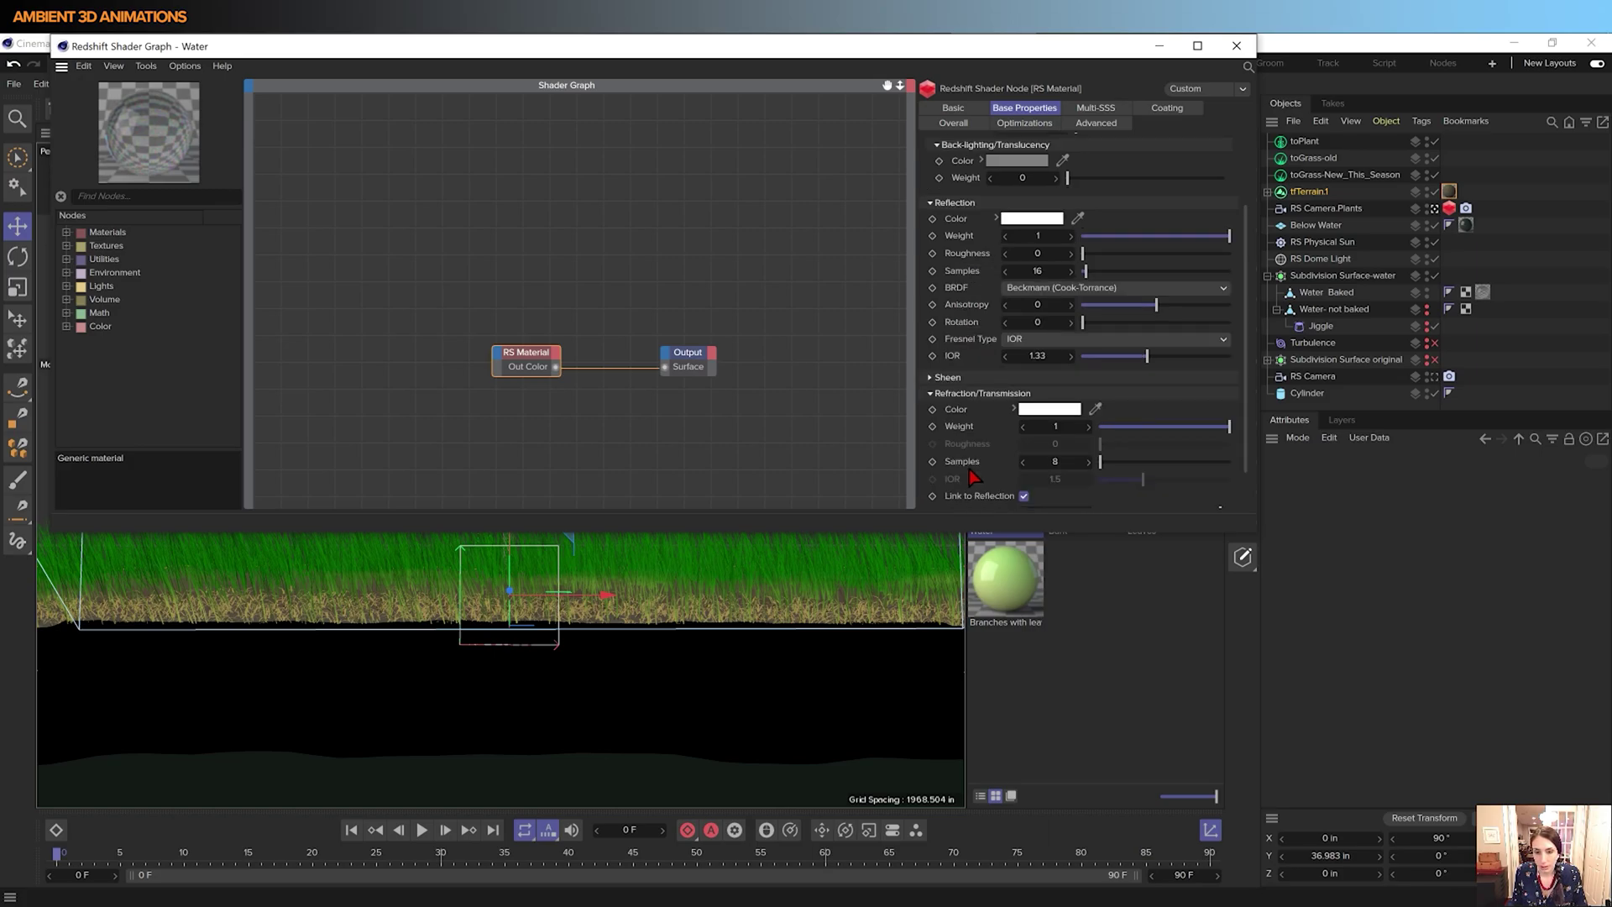
scroll(974, 477, up, 3)
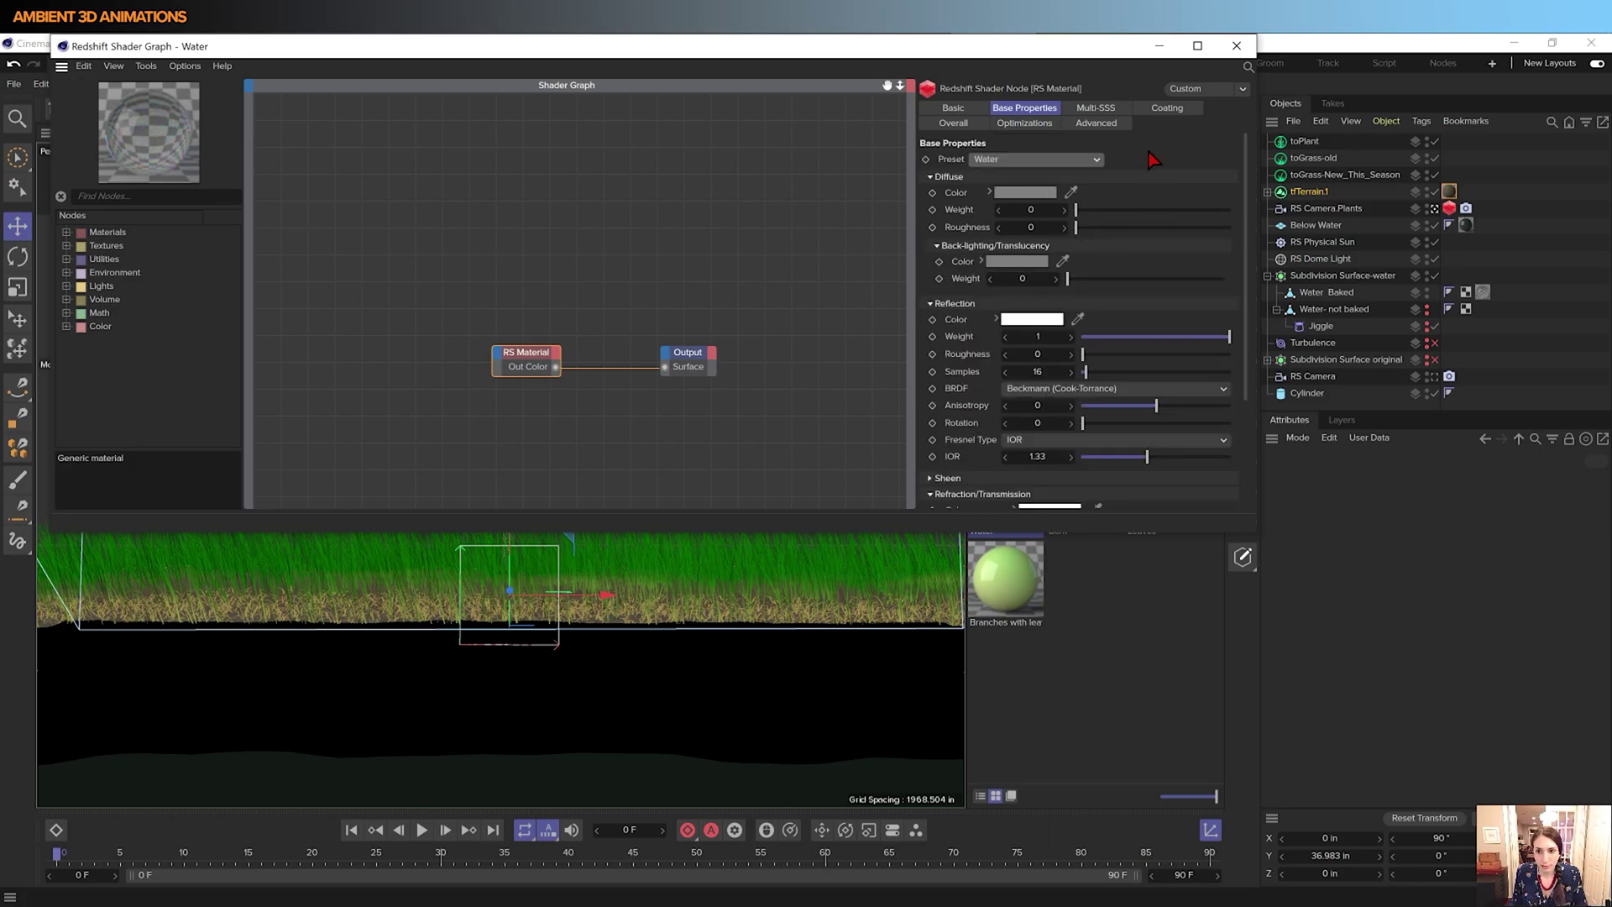
click(1236, 46)
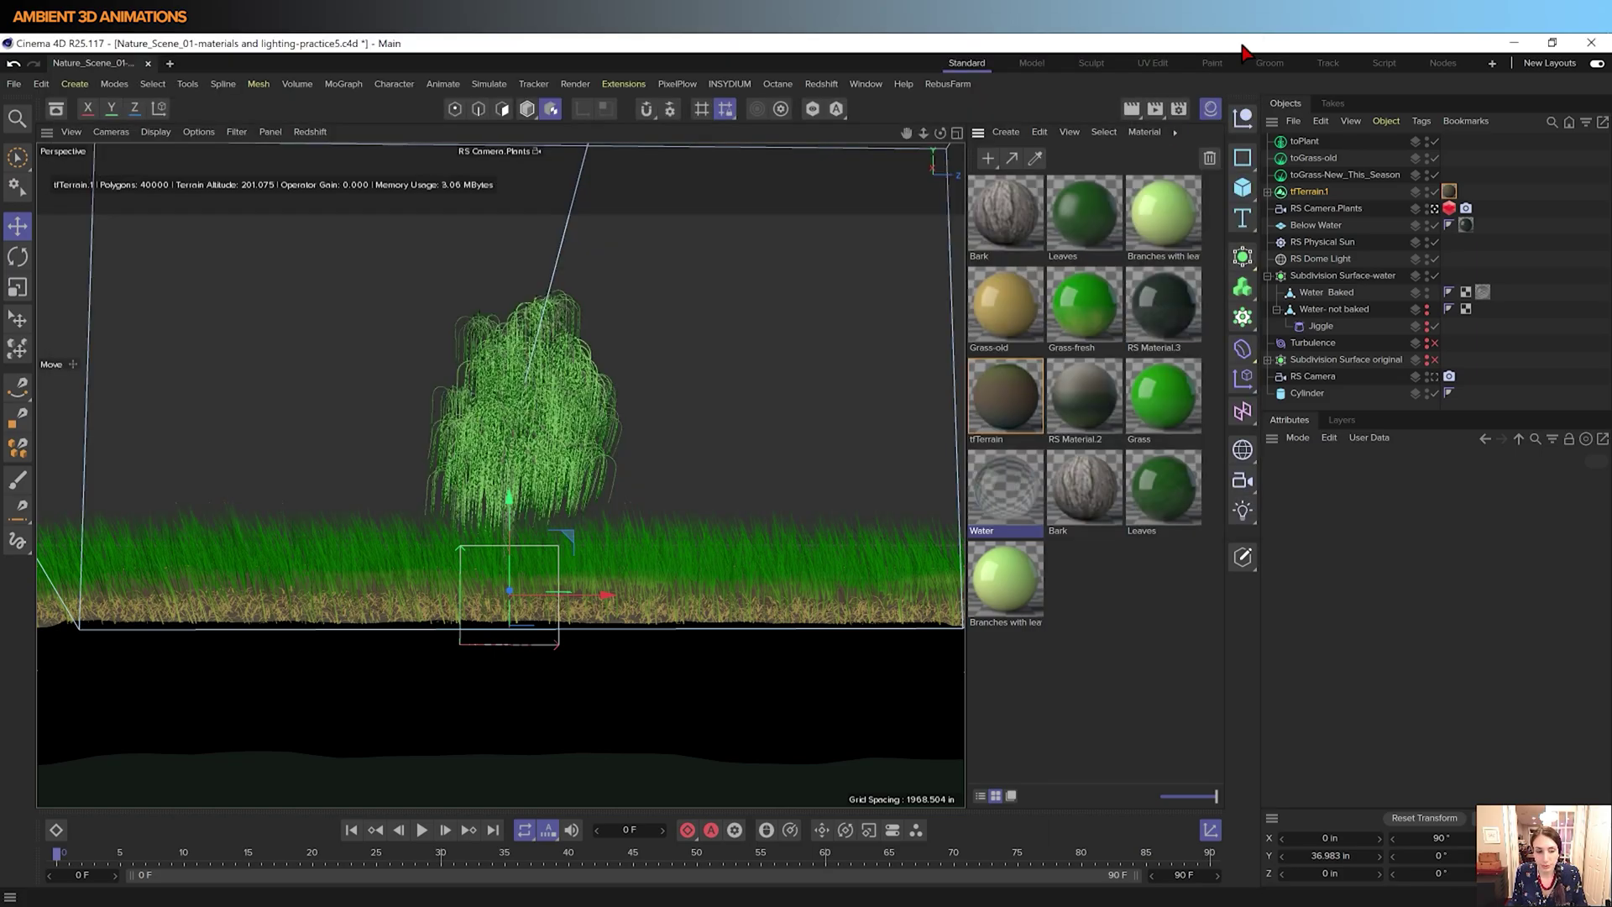
- Examine the terrain, plants and cameras from the side in the Front view of the four-view layout, and return to the full Perspective view
middle_click(615, 467)
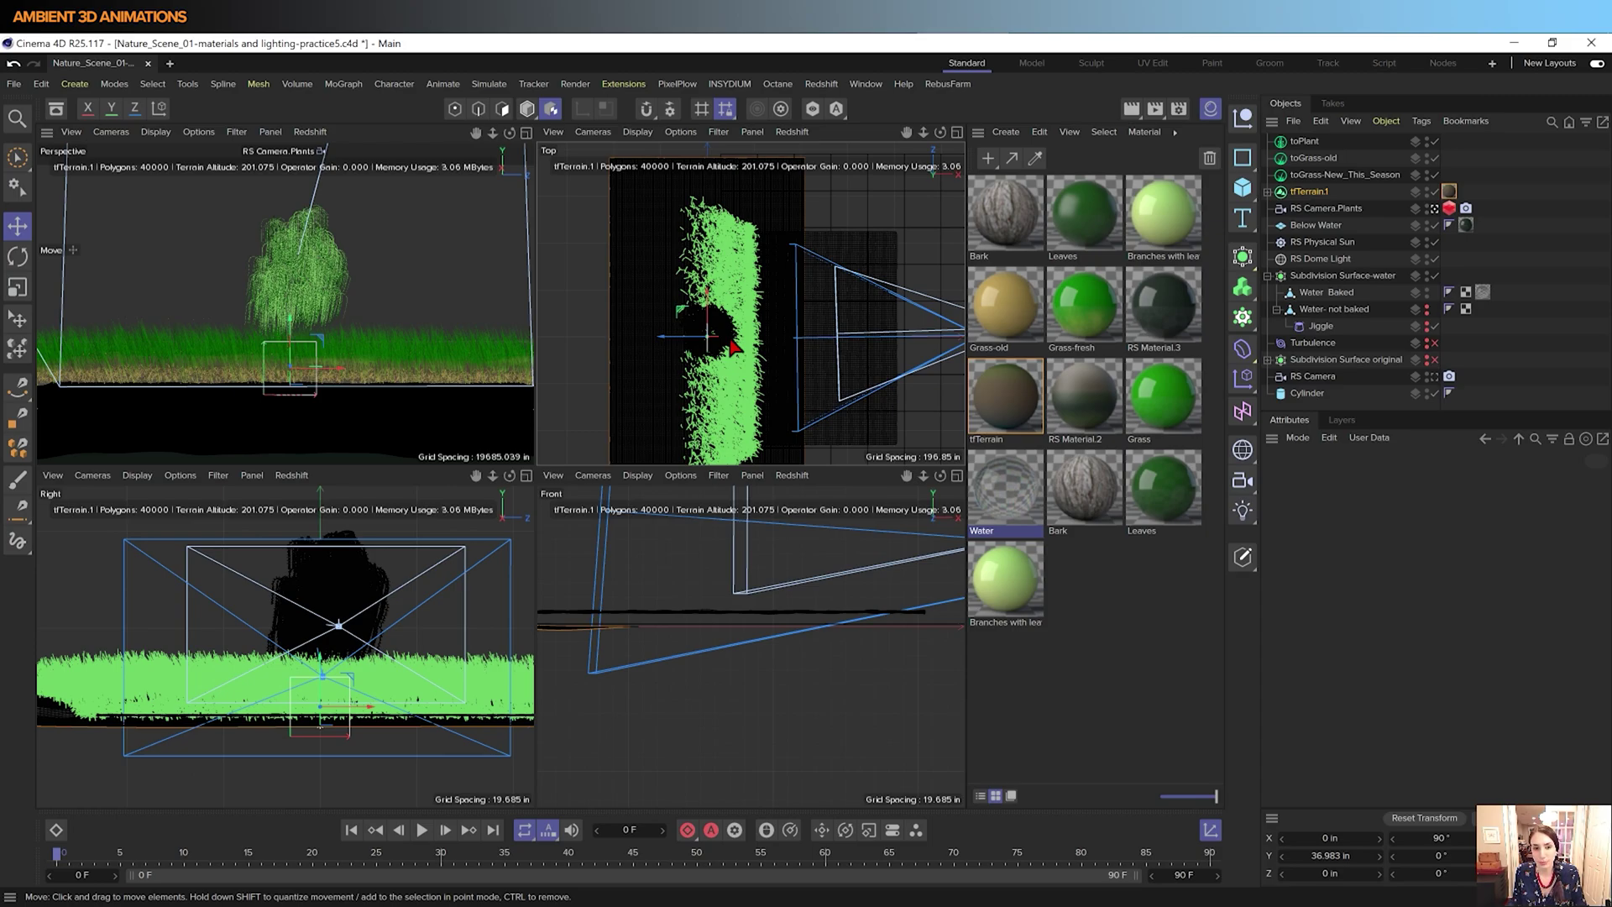
scroll(792, 593, down, 3)
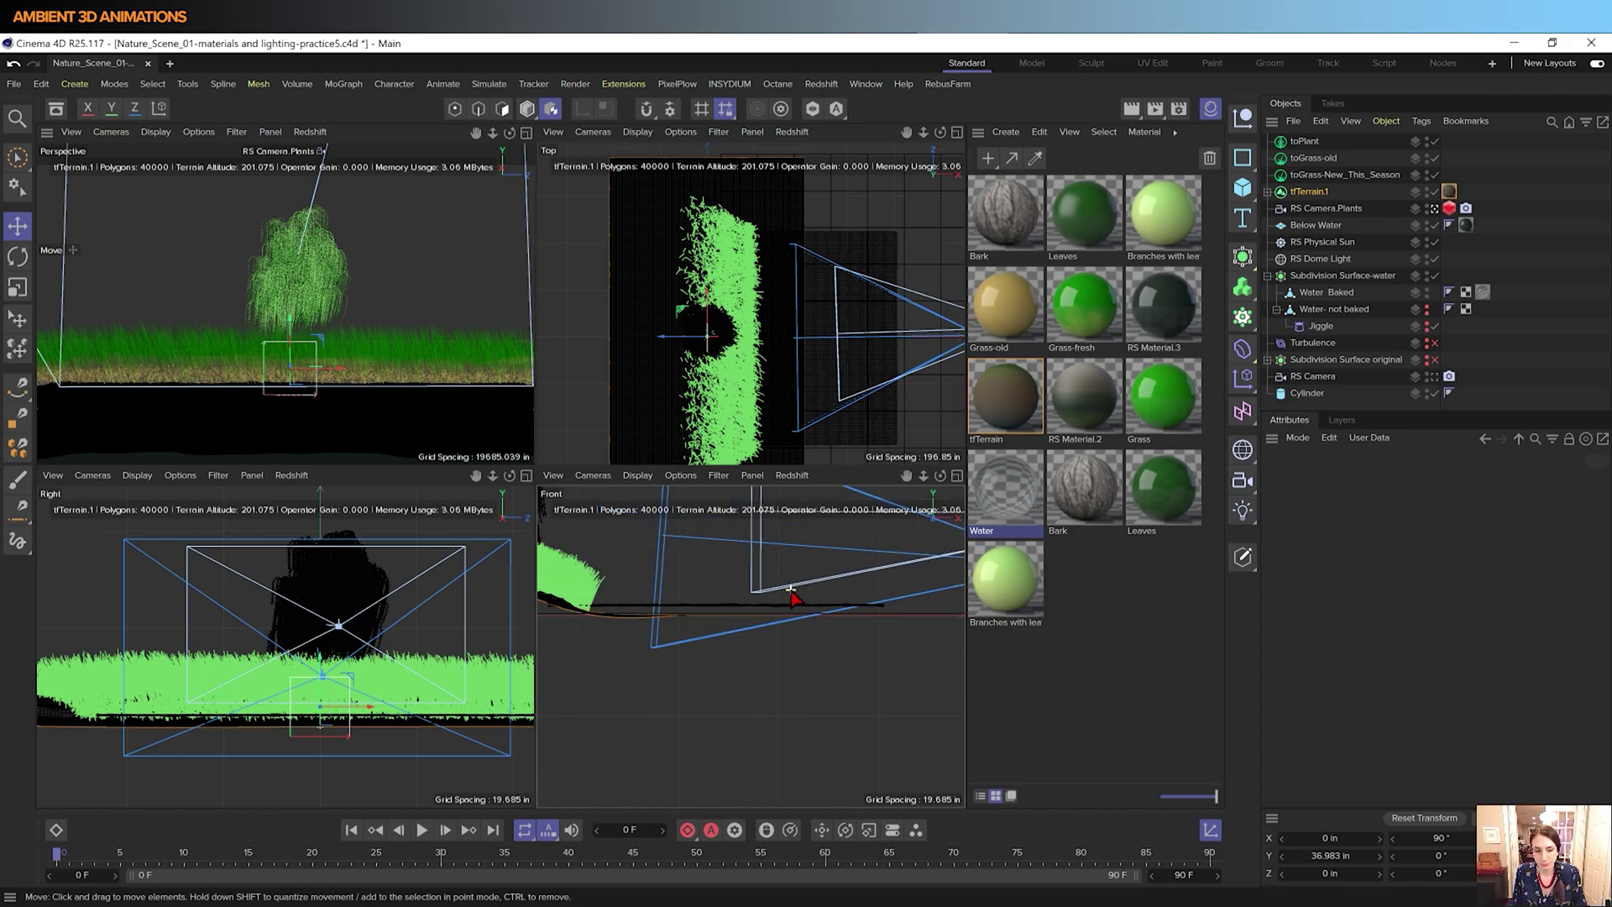
scroll(794, 594, down, 5)
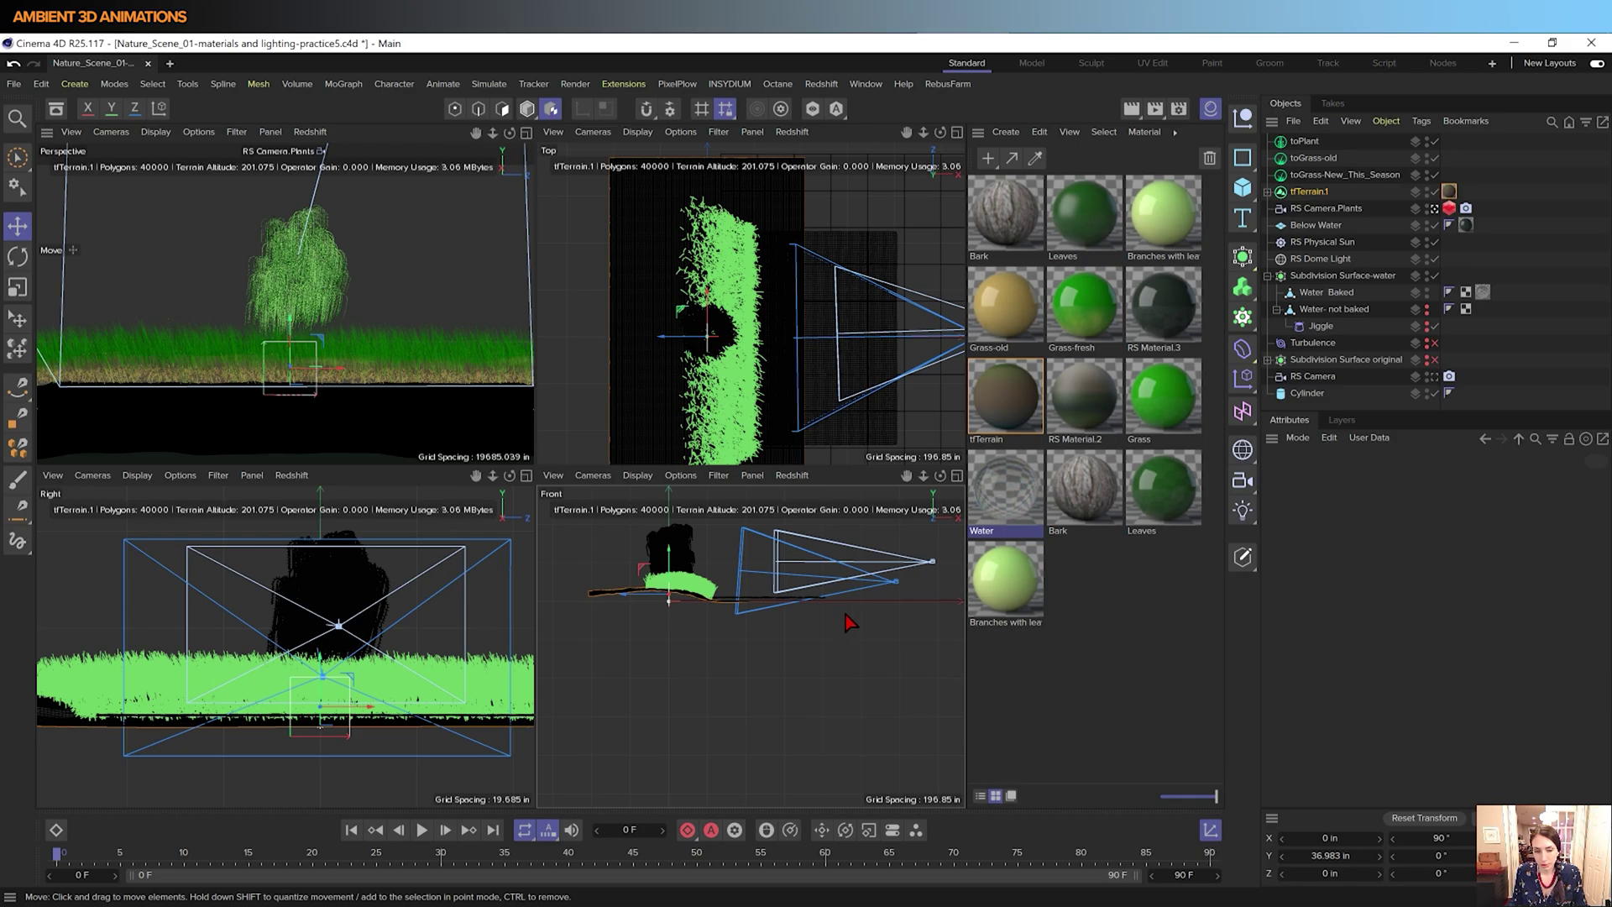
alt+middle_drag(850, 624, 766, 647)
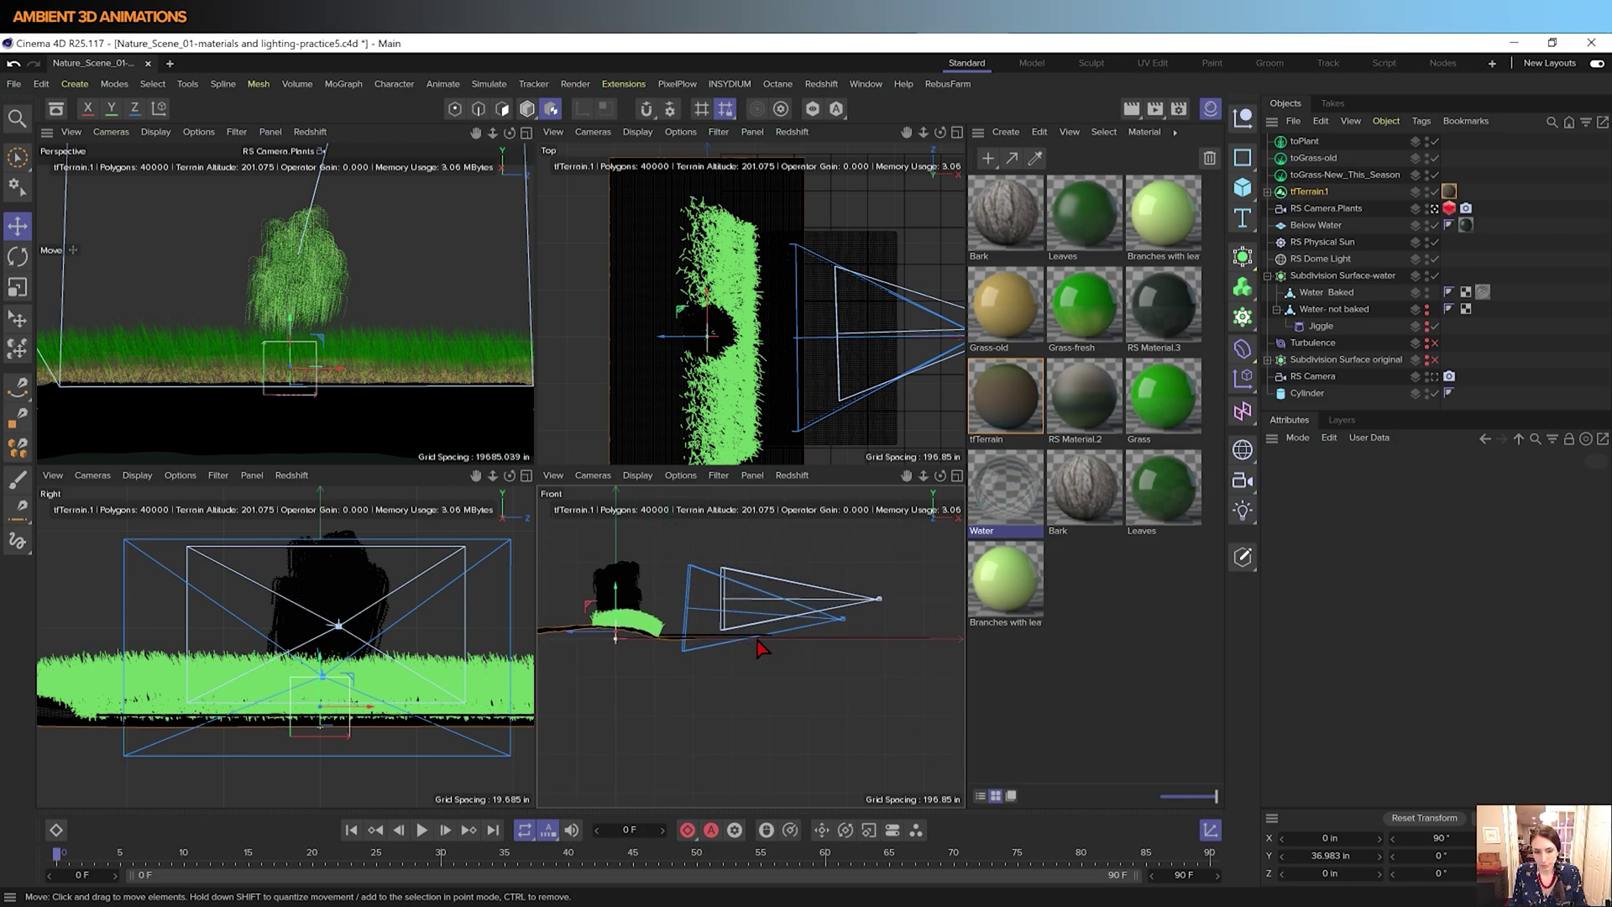
scroll(758, 648, up, 3)
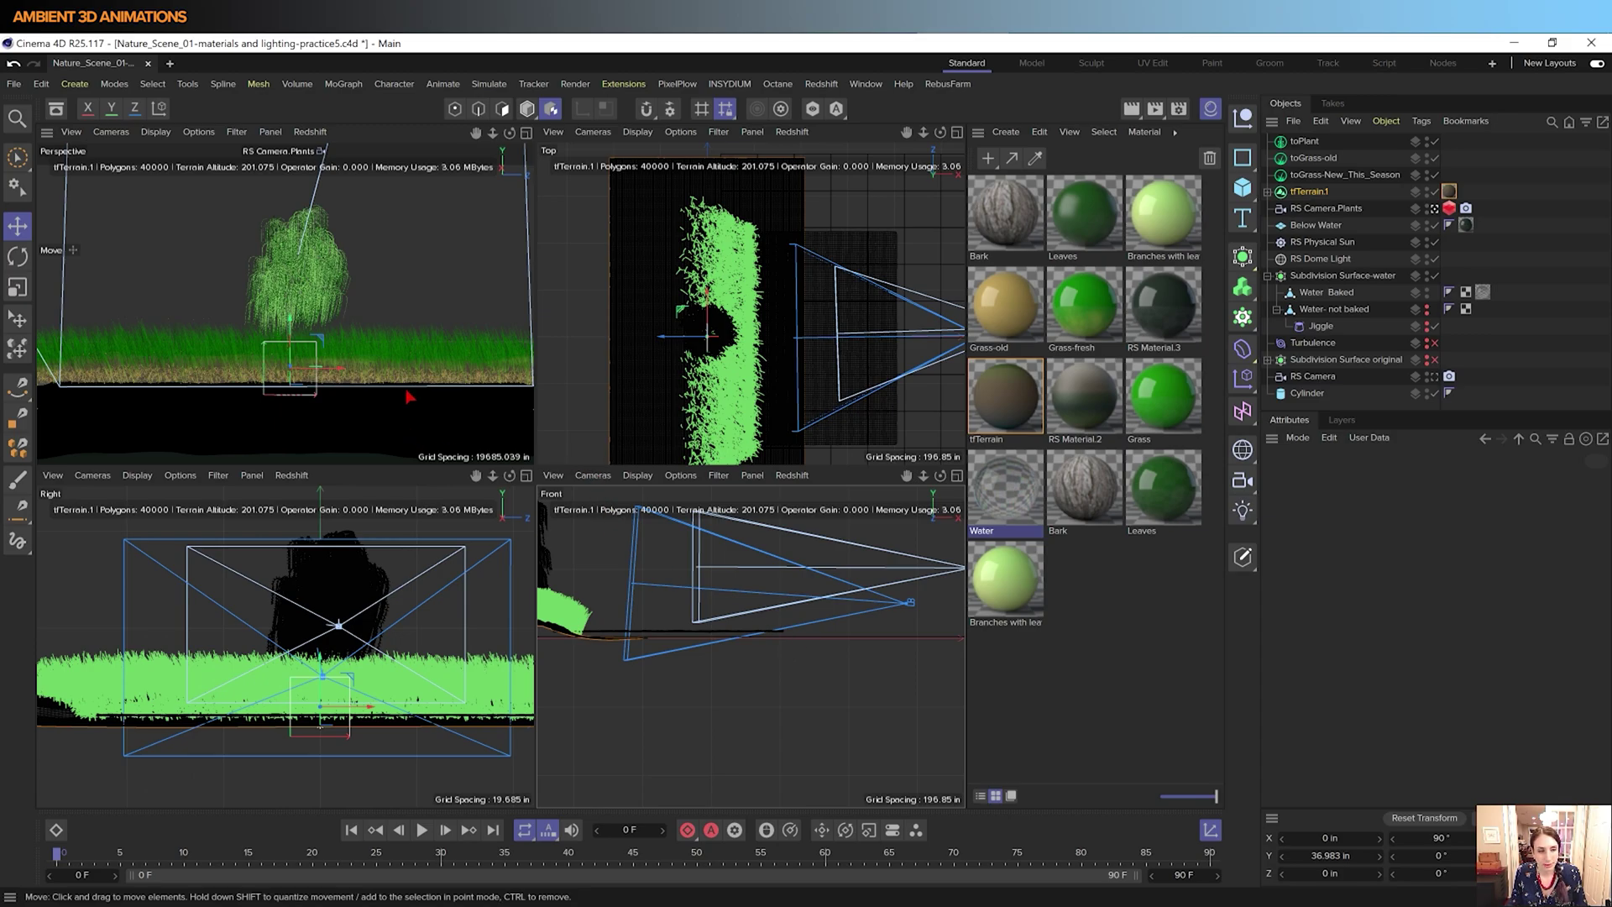
middle_click(409, 397)
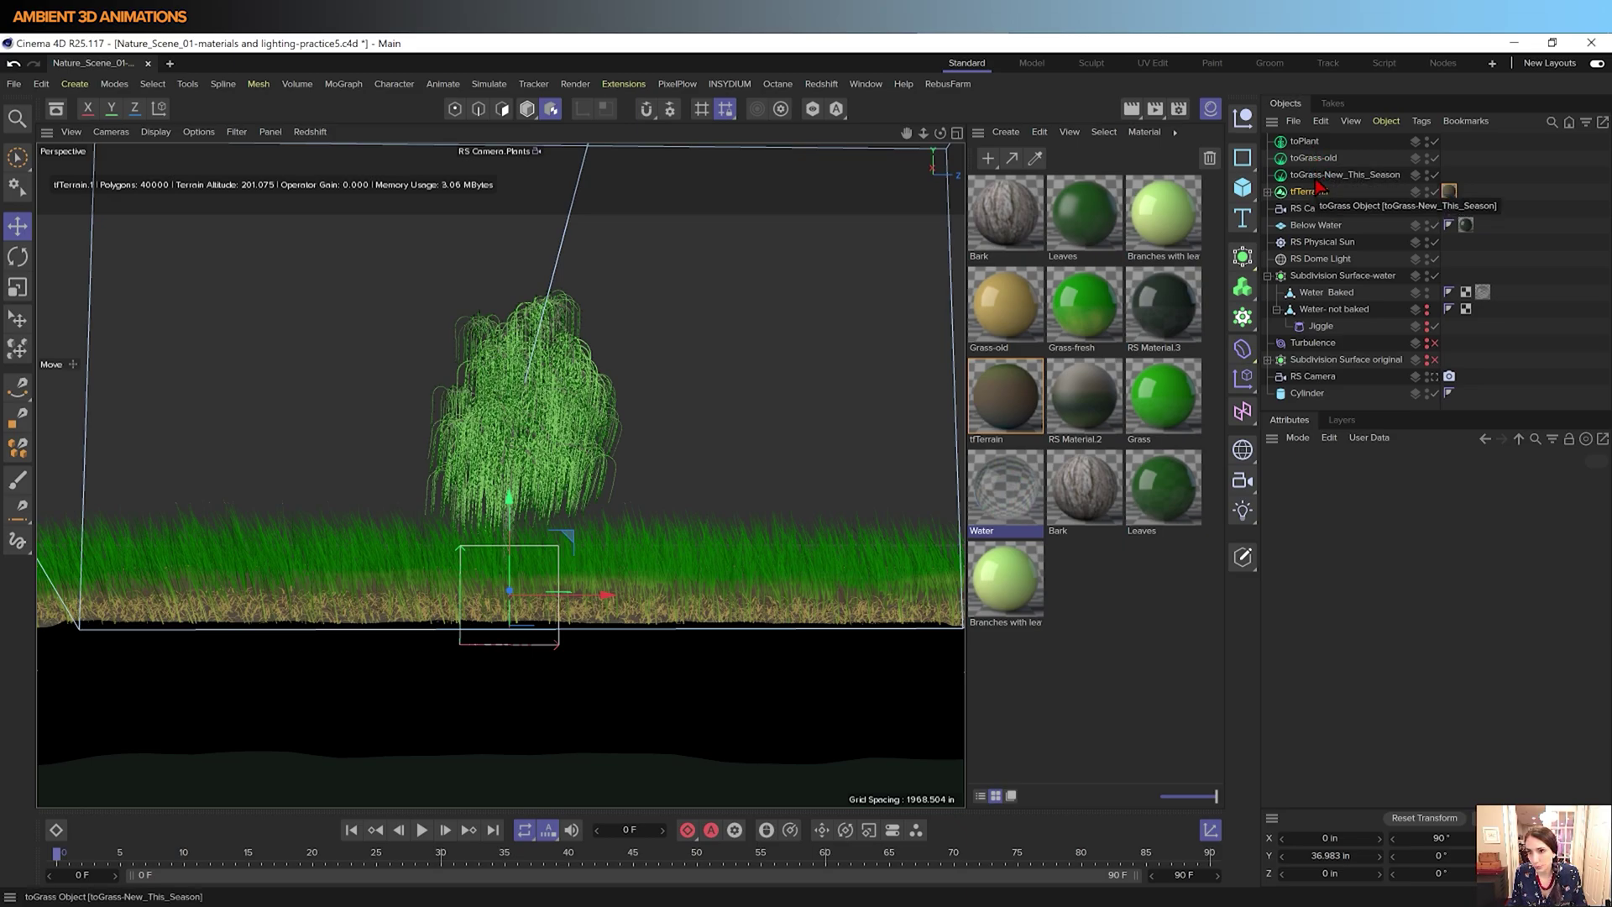
- Select toGrass-New_This_Season and inspect the material assigned to its Grass Layer
click(1317, 175)
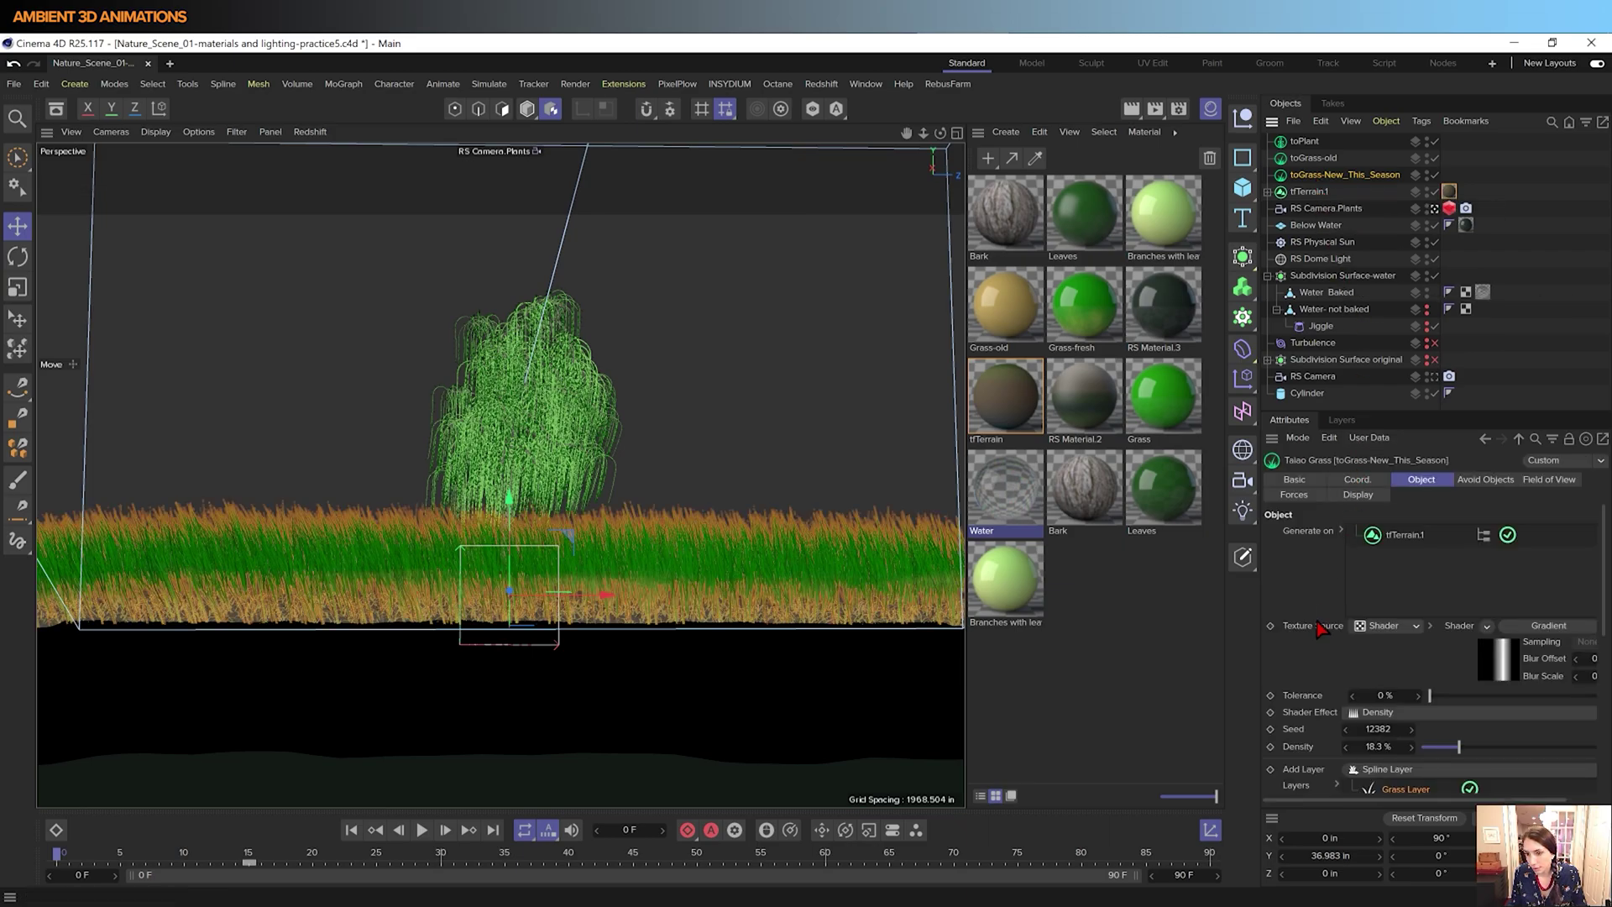
scroll(1317, 640, down, 2)
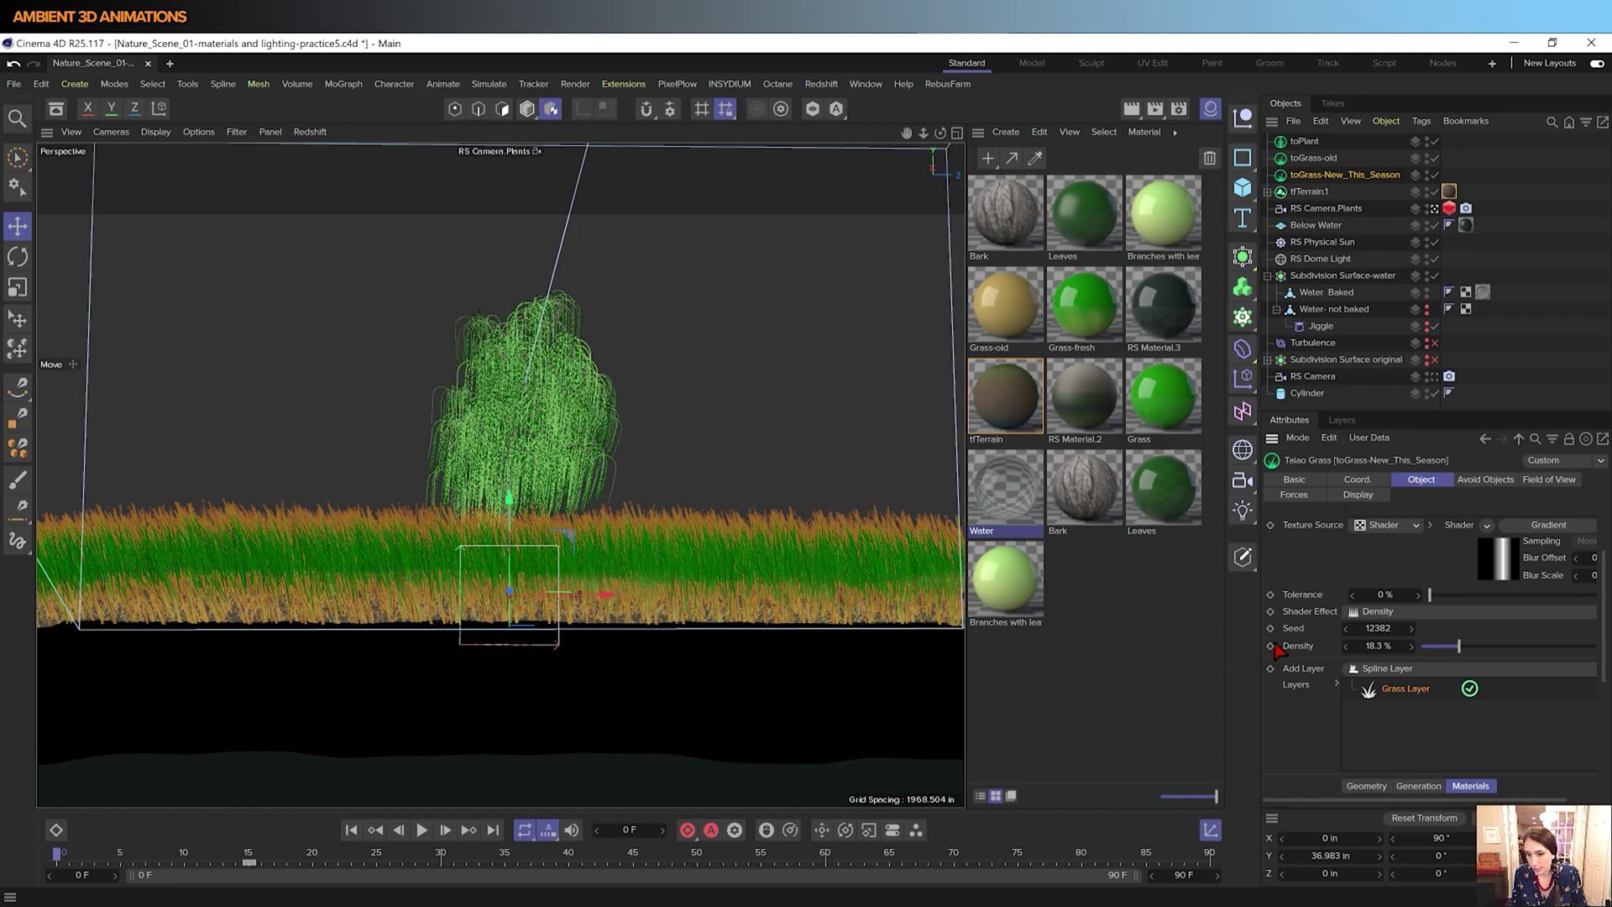
scroll(1284, 647, down, 2)
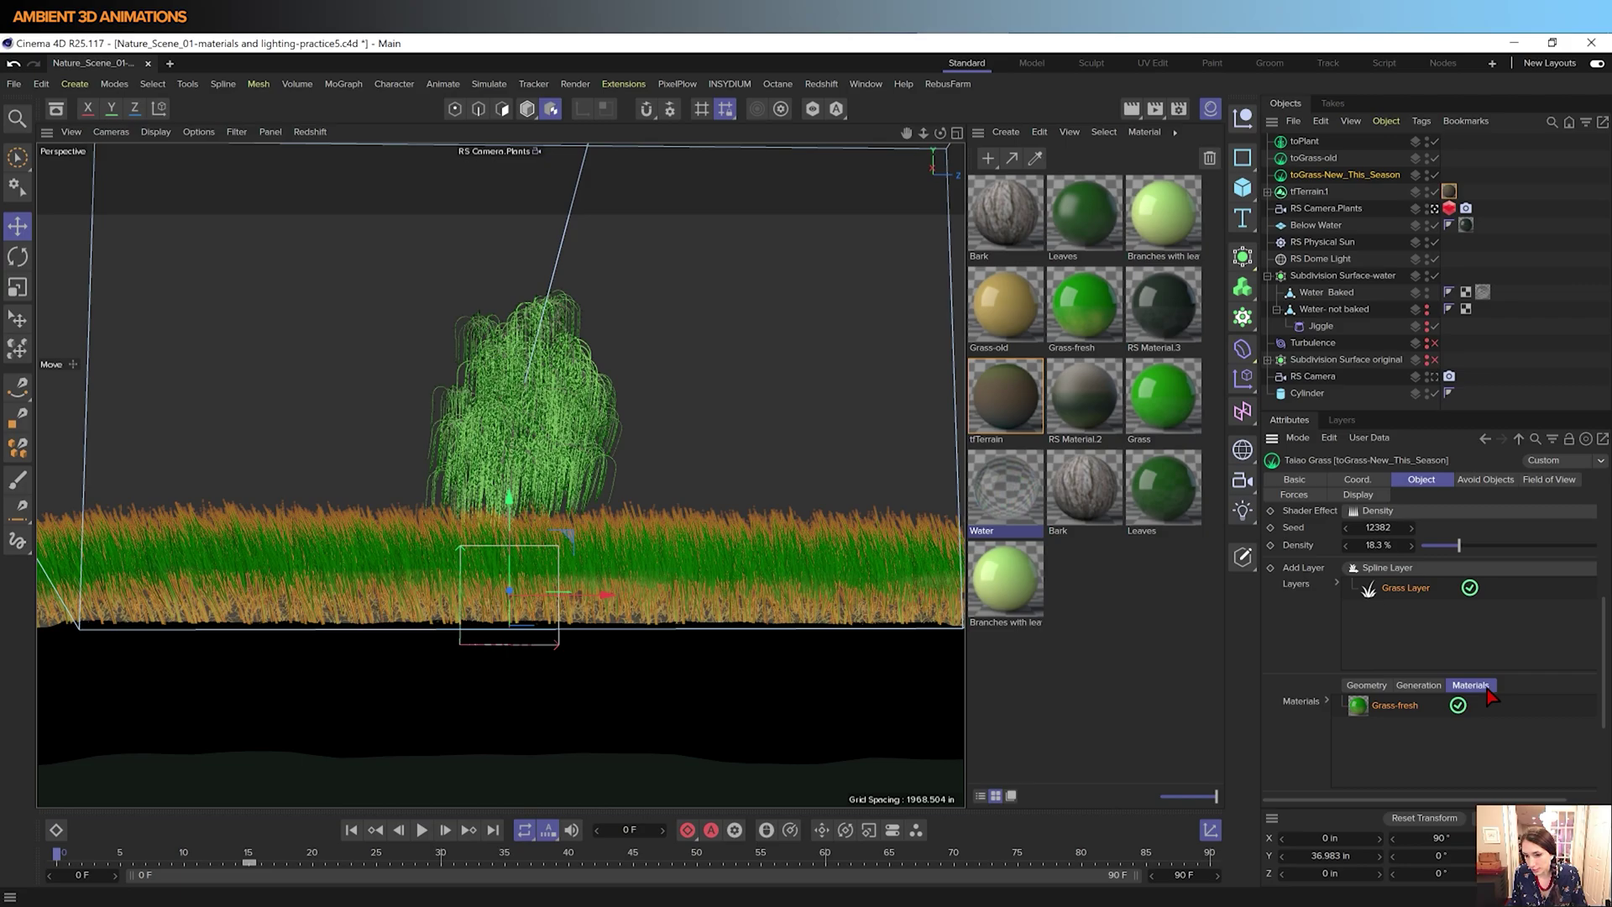
- Review the Grass Layer's geometry, generation and material settings, and select the Grass-fresh material
click(1378, 687)
click(1419, 686)
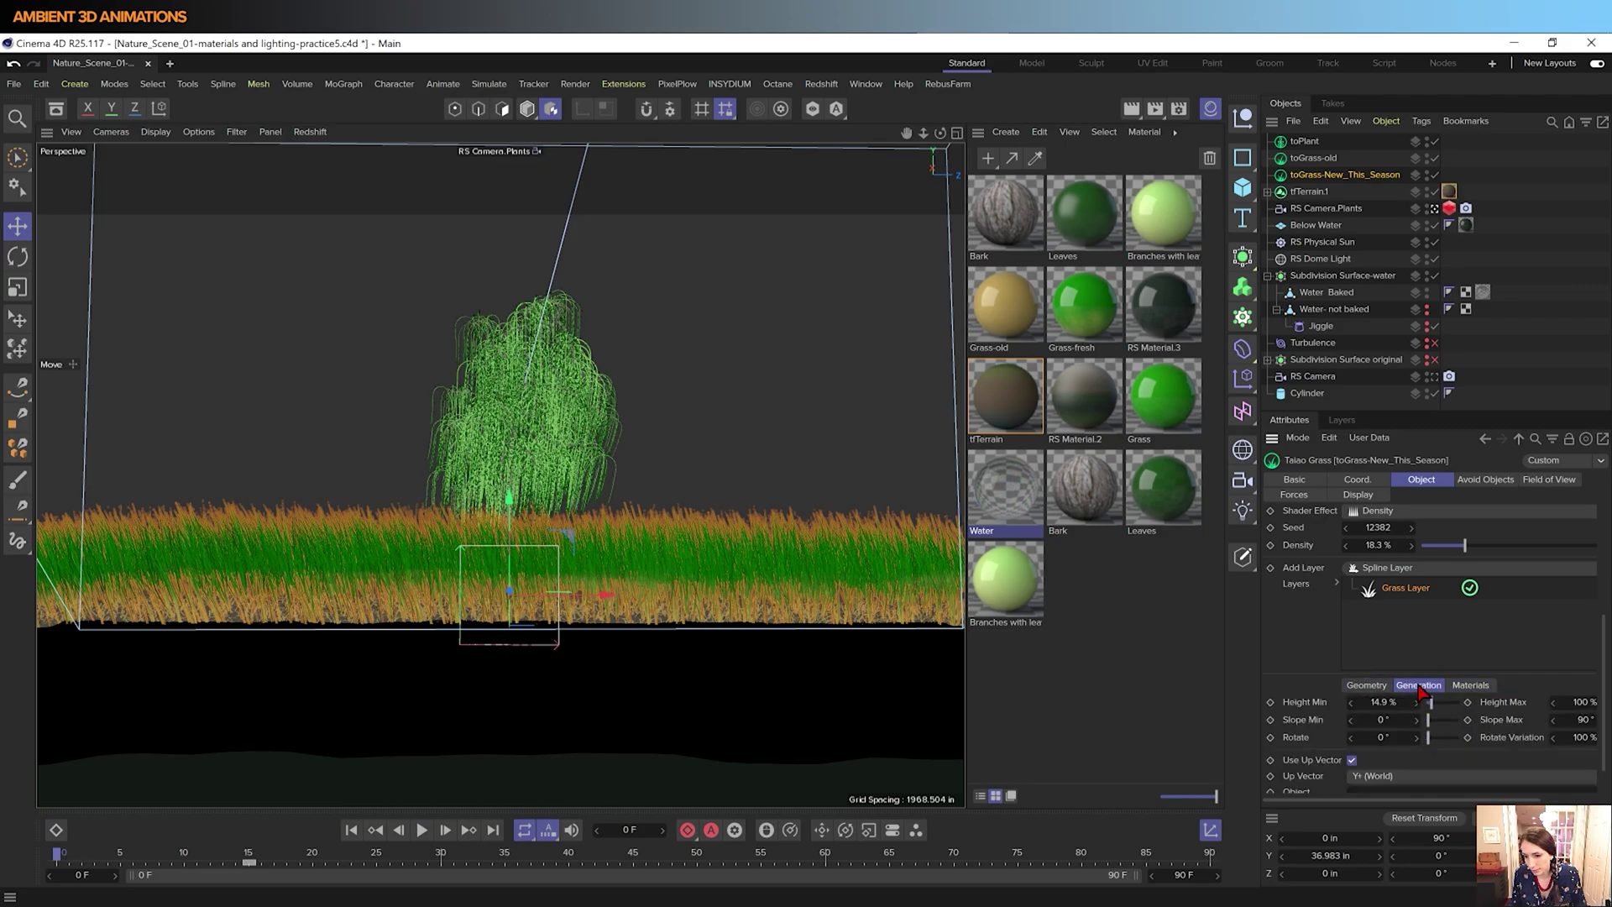
click(1471, 686)
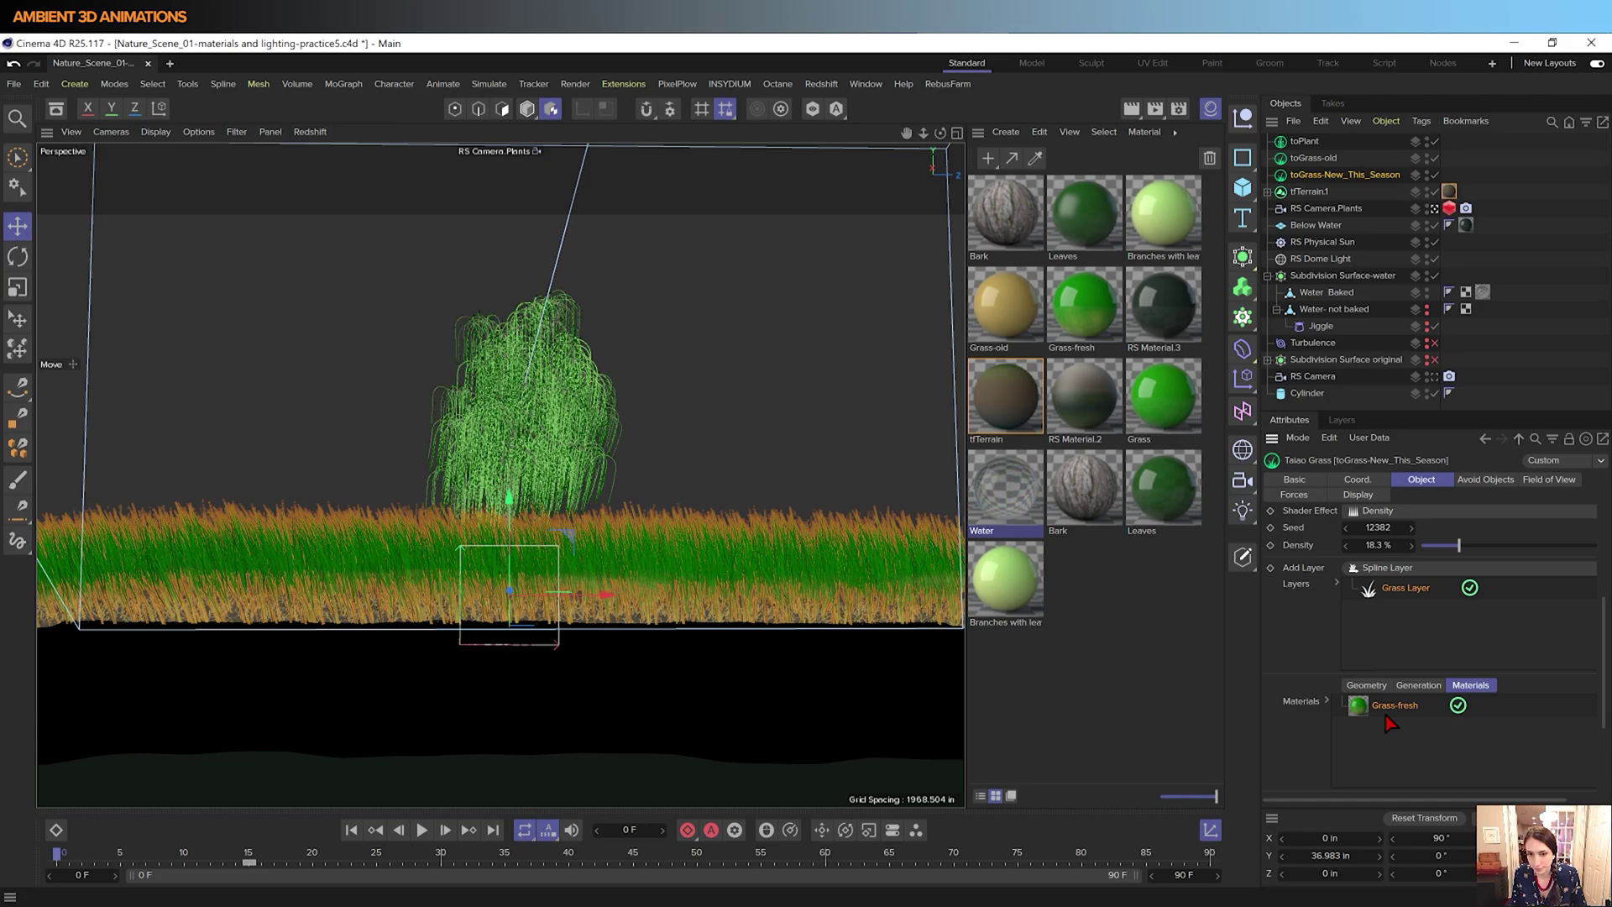
click(1097, 319)
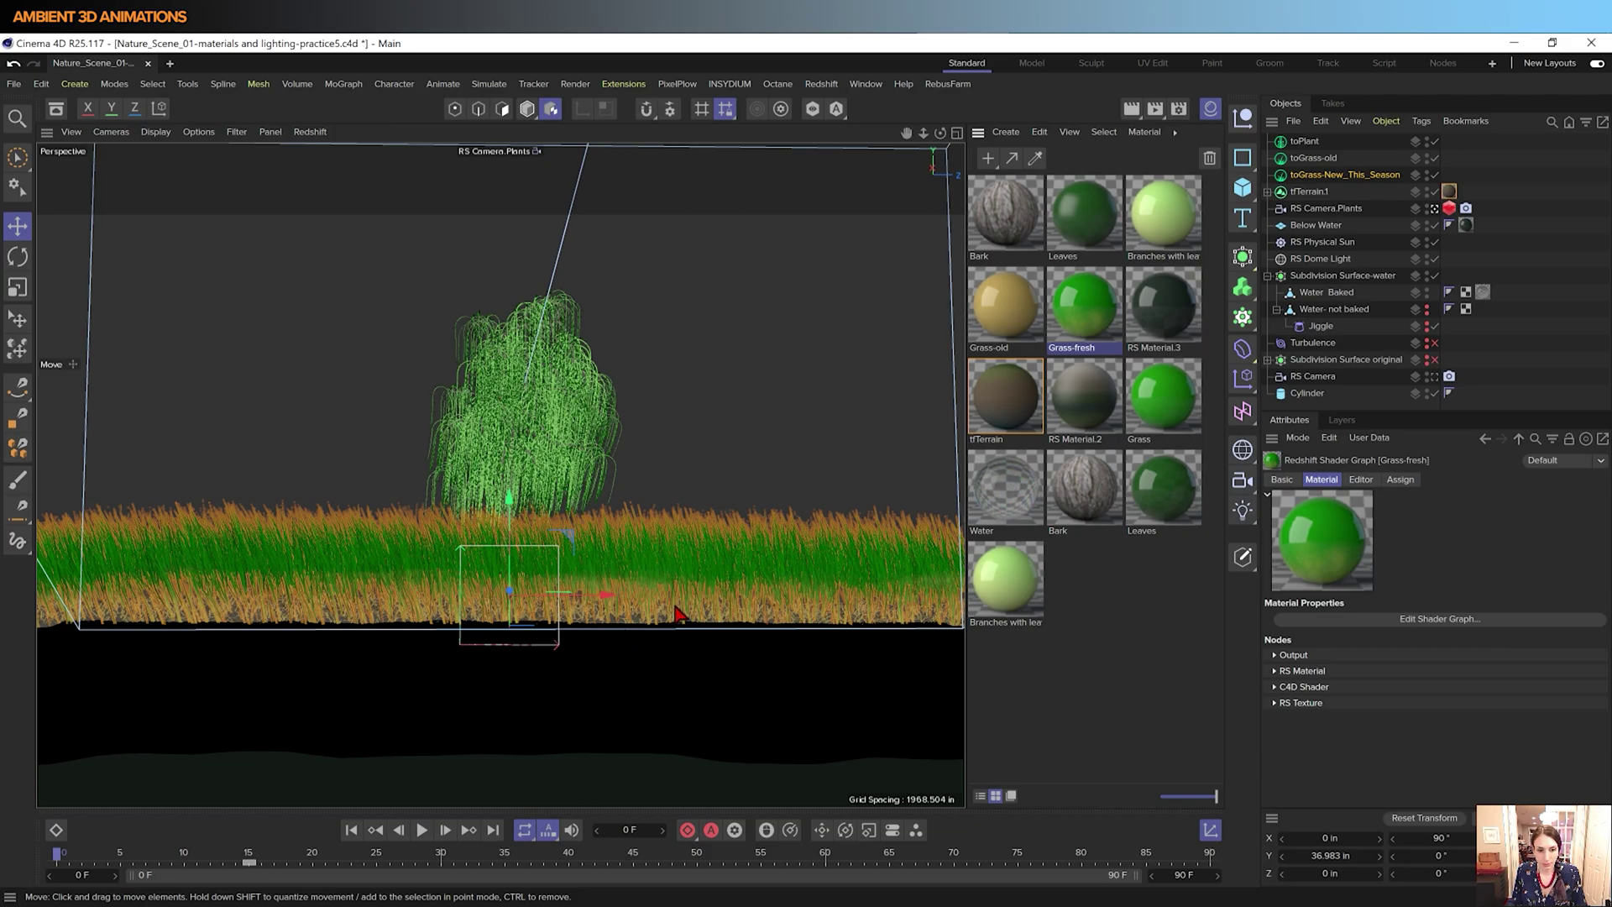
- Open the Grass-fresh shader graph and inspect the C4D Shader's gradient, including the settings of its green knot
double_click(1103, 317)
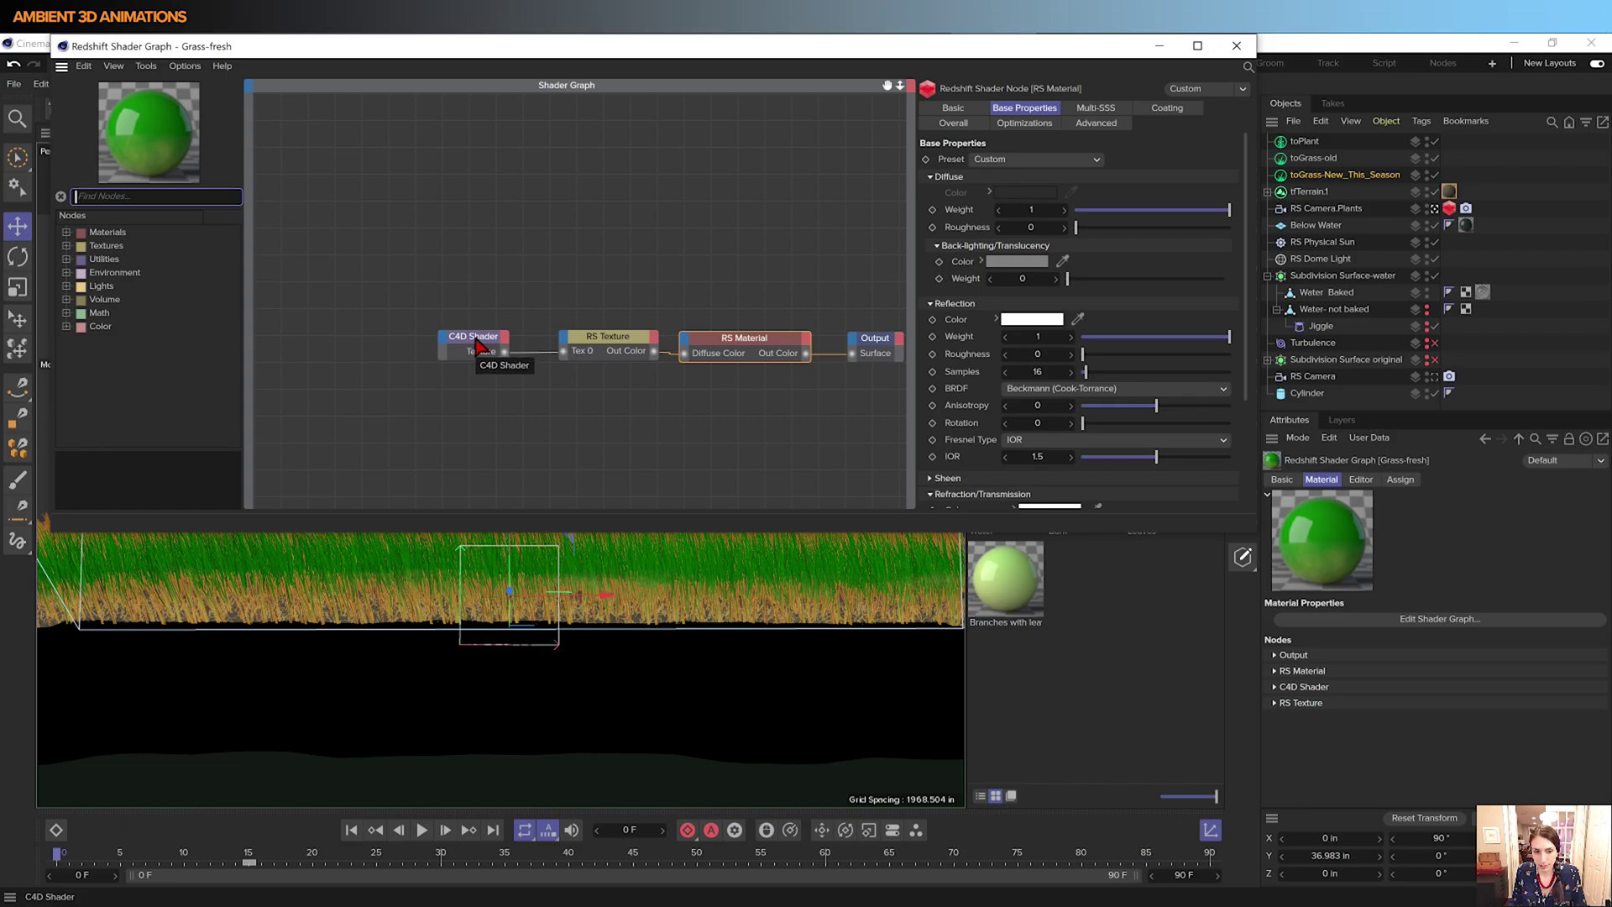
click(477, 345)
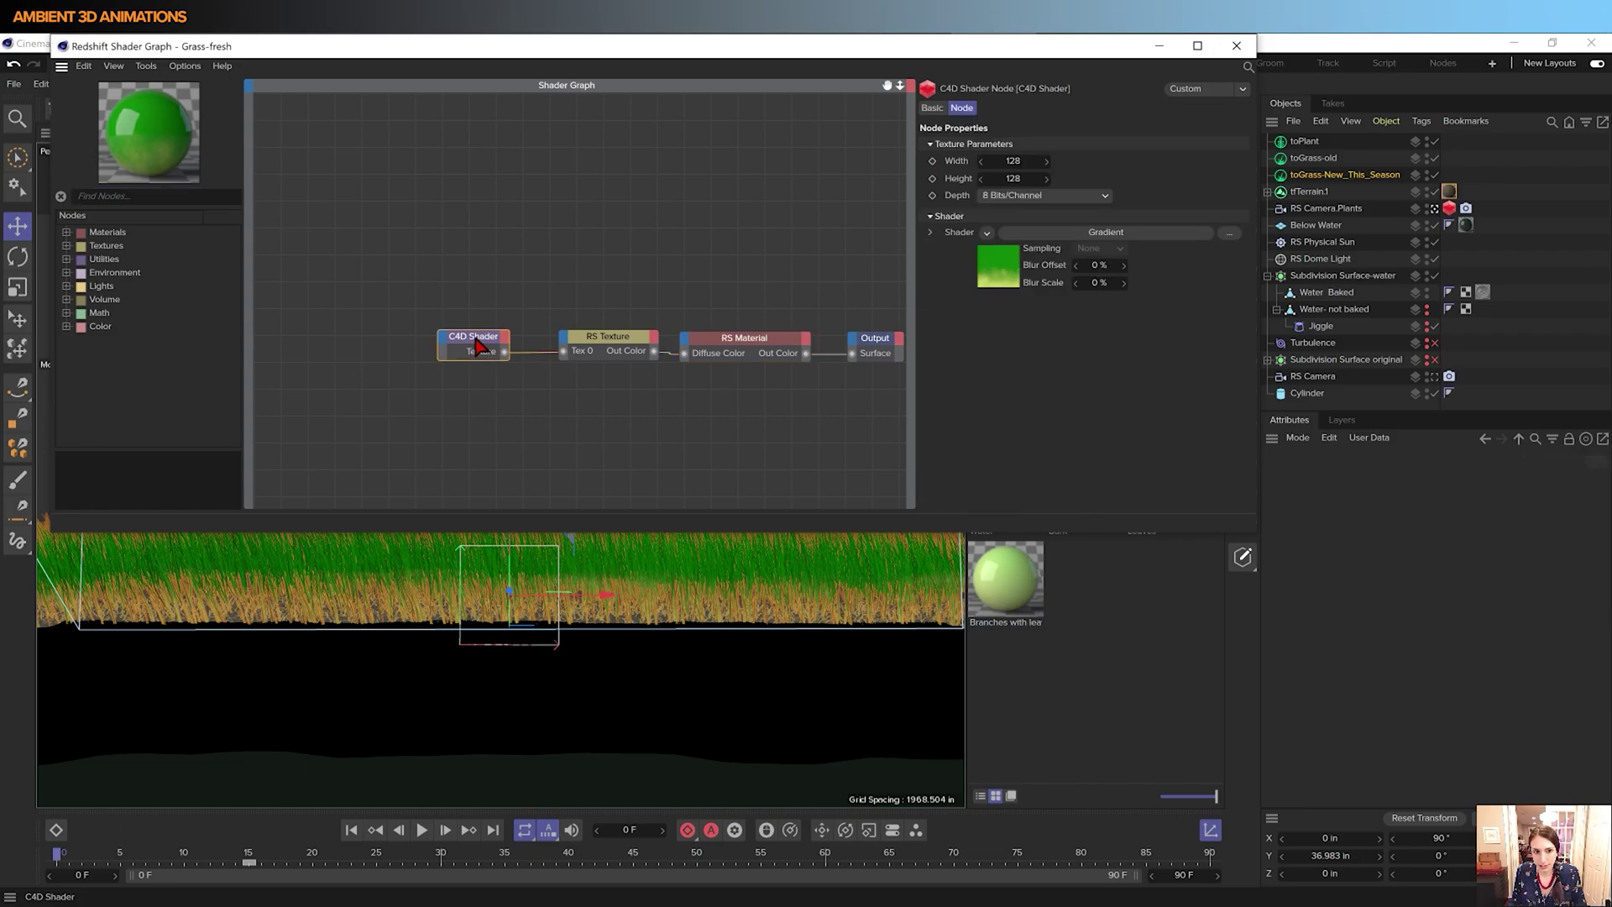
click(931, 234)
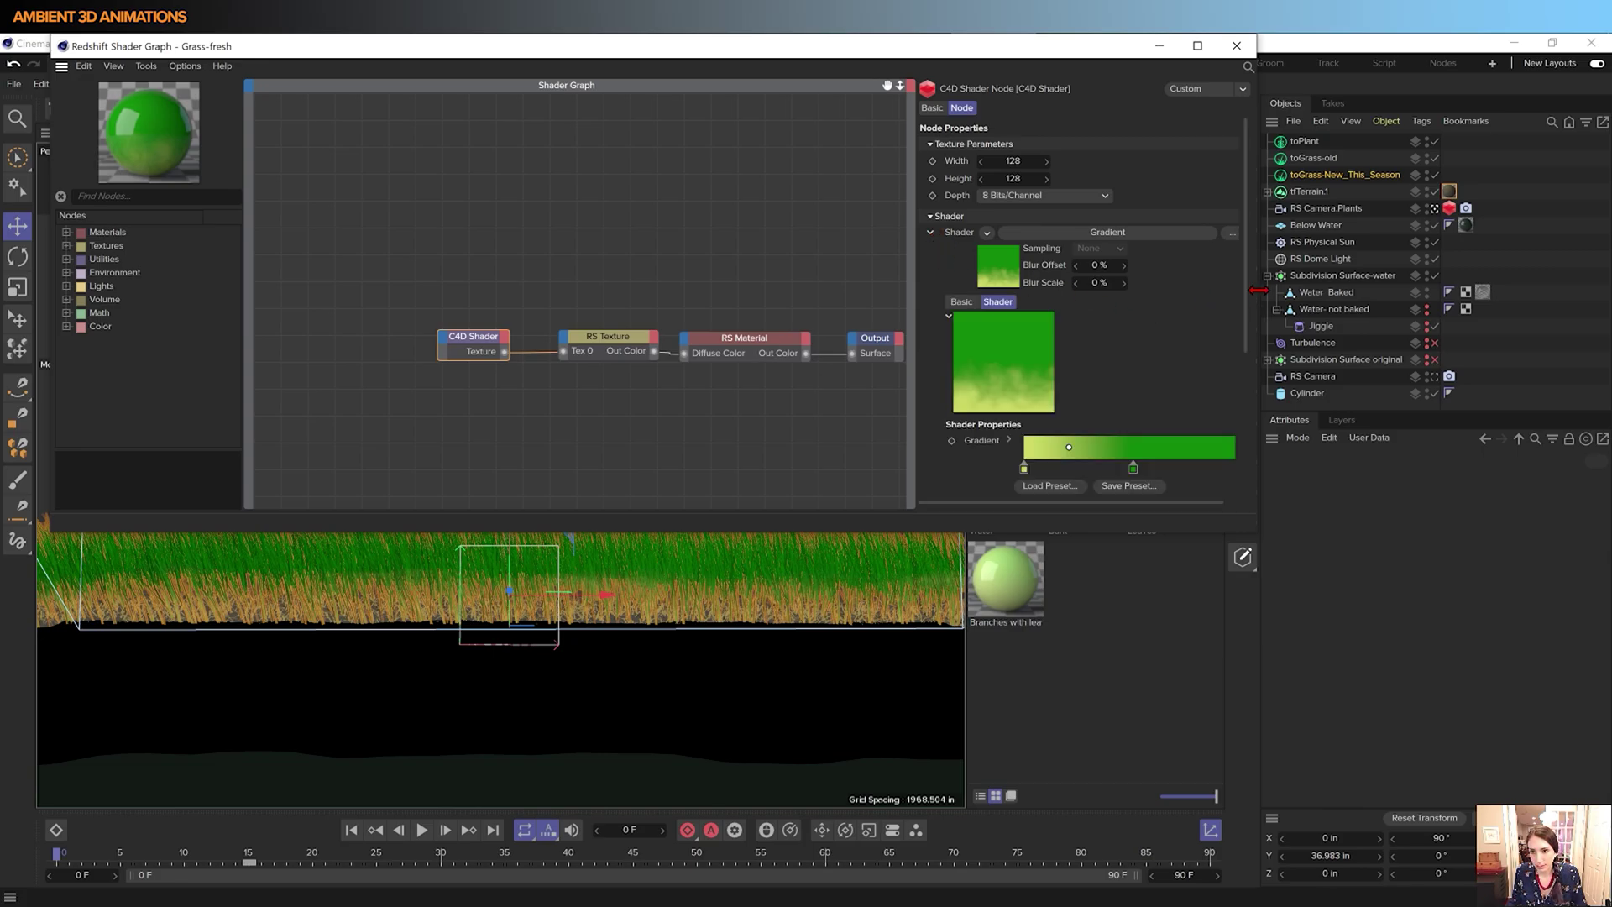
scroll(1249, 309, down, 2)
scroll(1251, 310, down, 1)
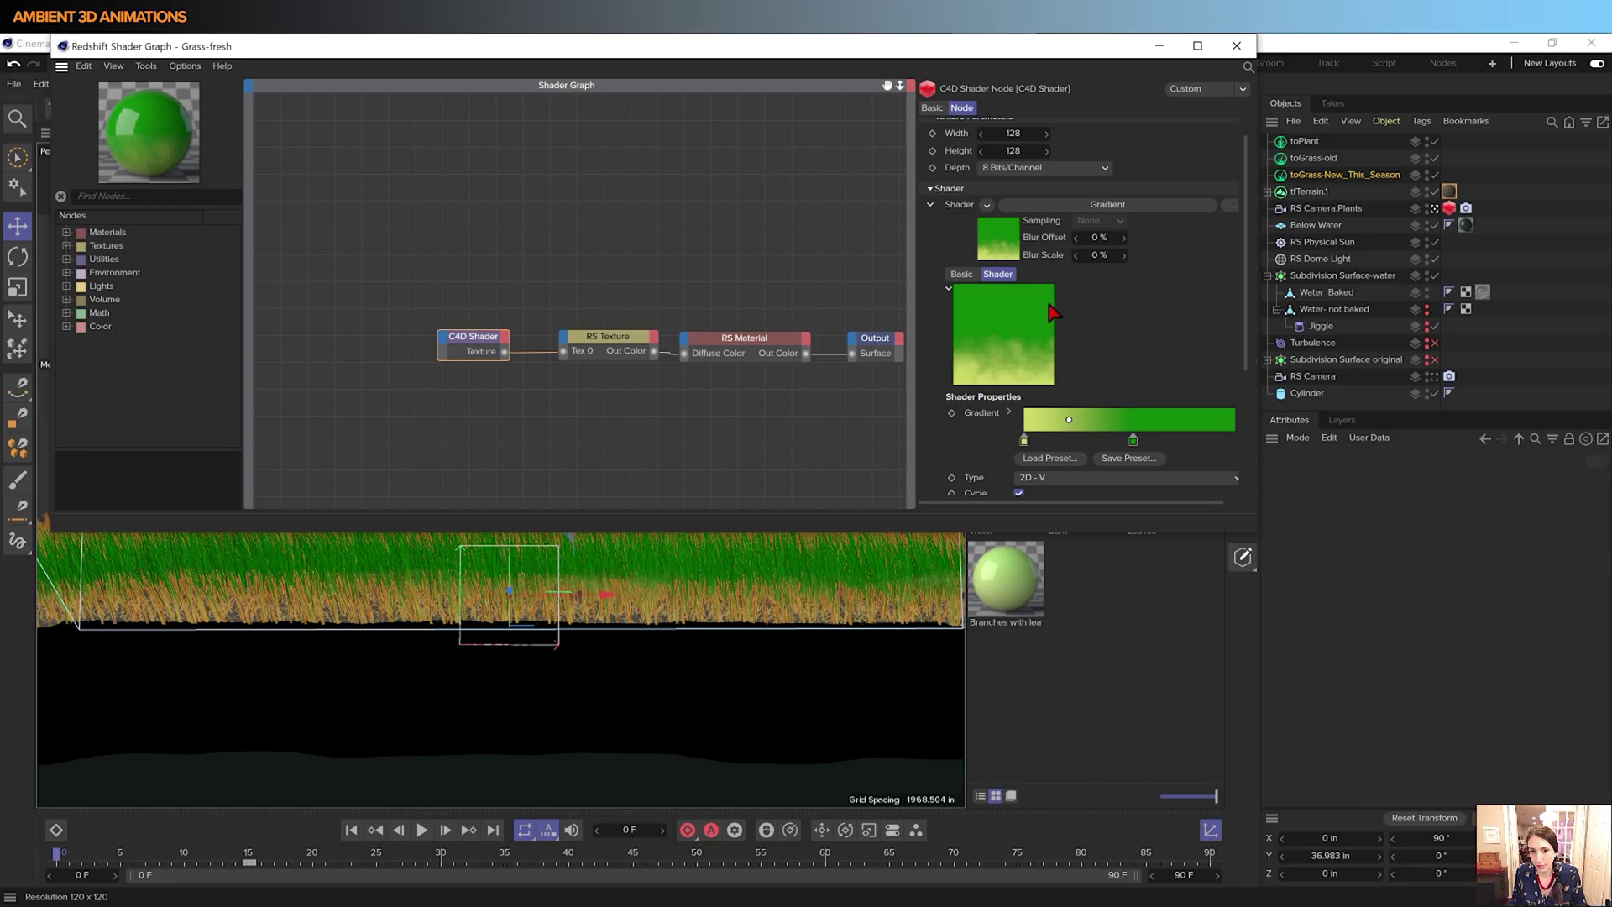
scroll(1252, 348, down, 3)
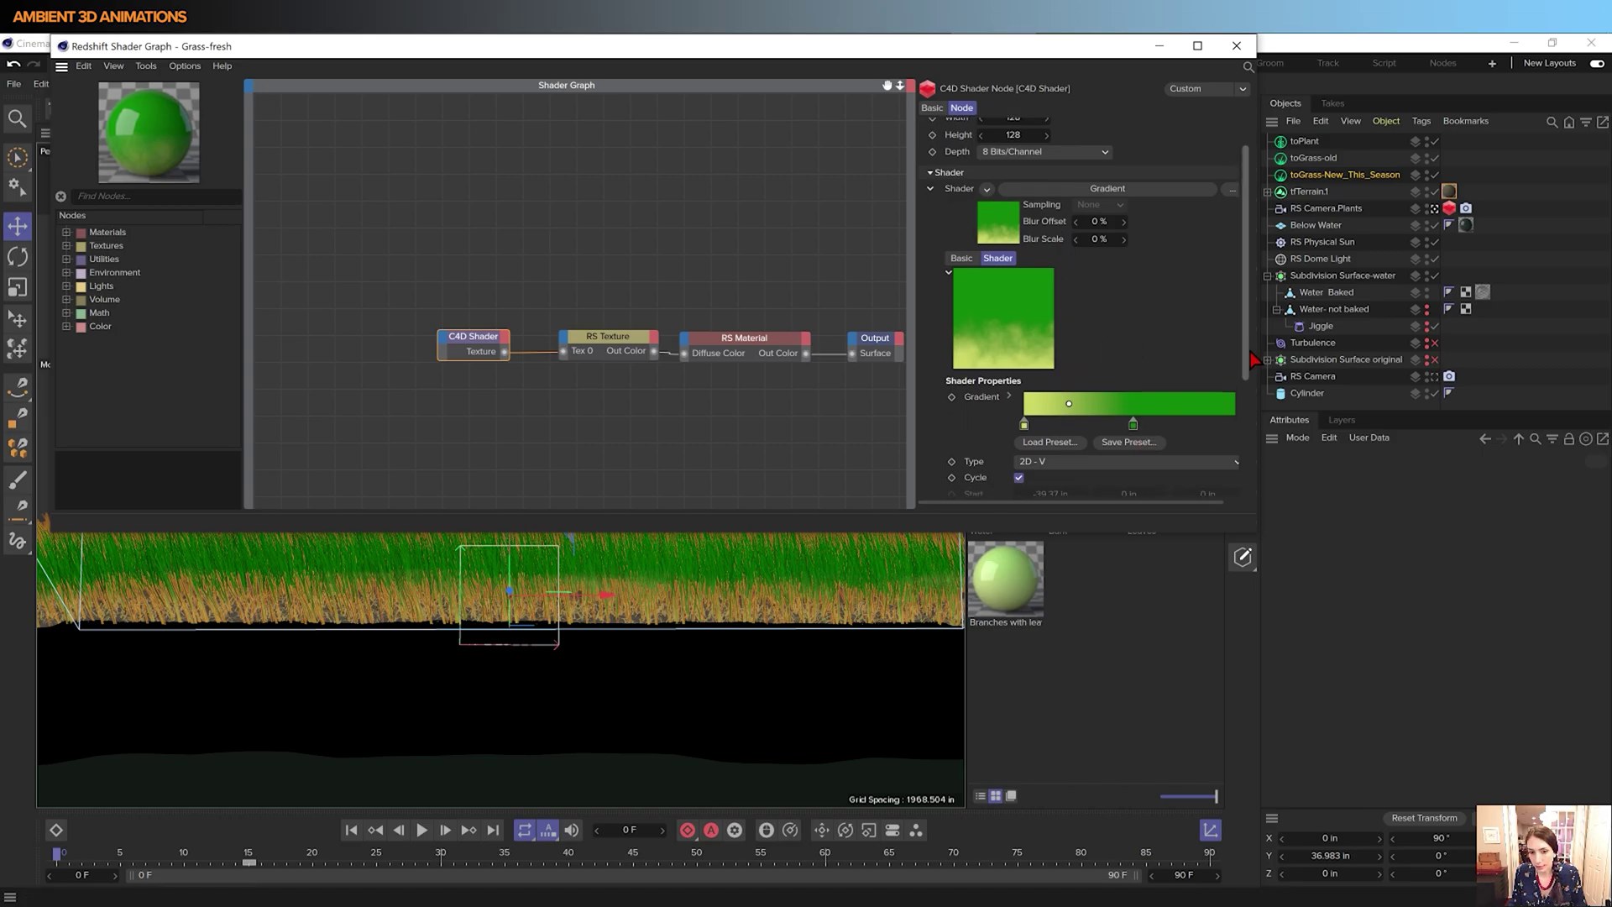
click(1134, 379)
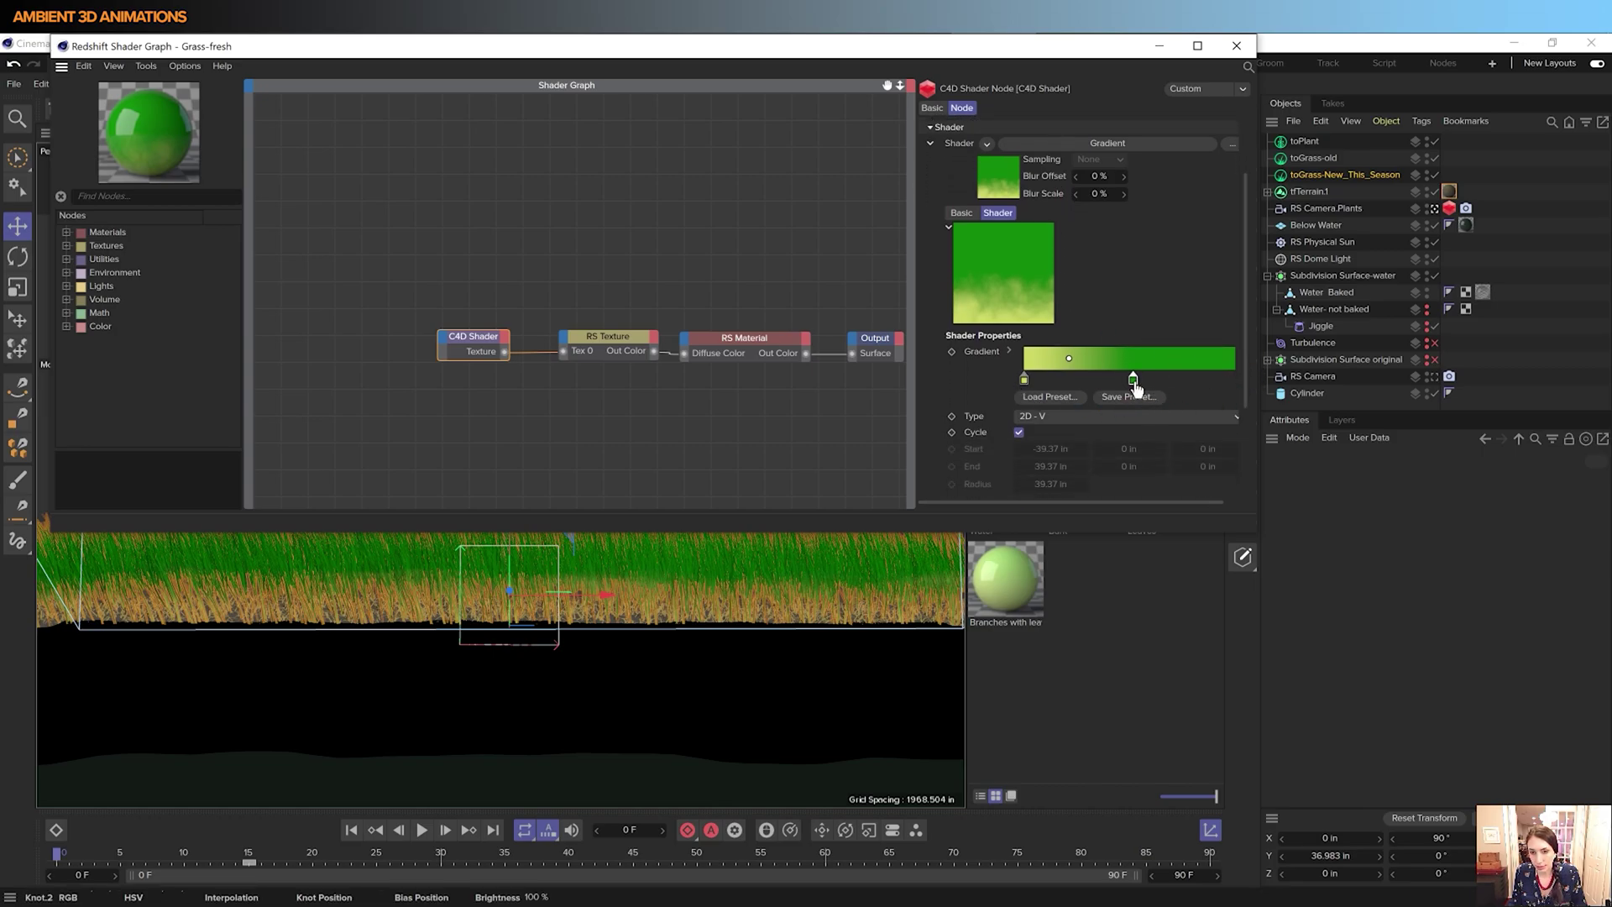
double_click(1133, 380)
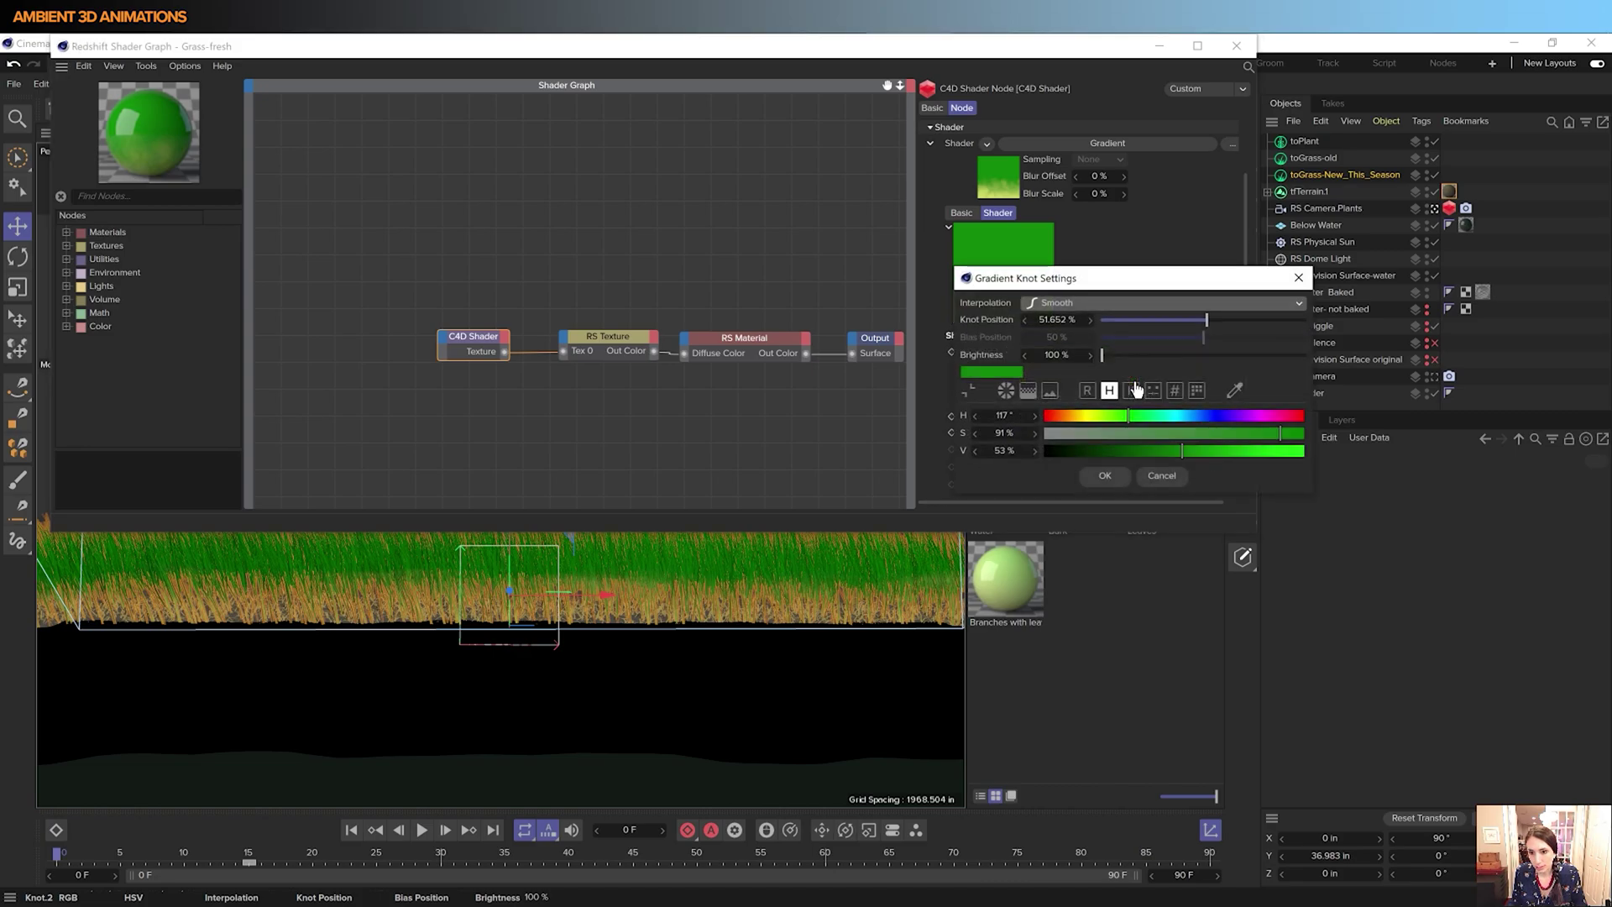
click(1178, 489)
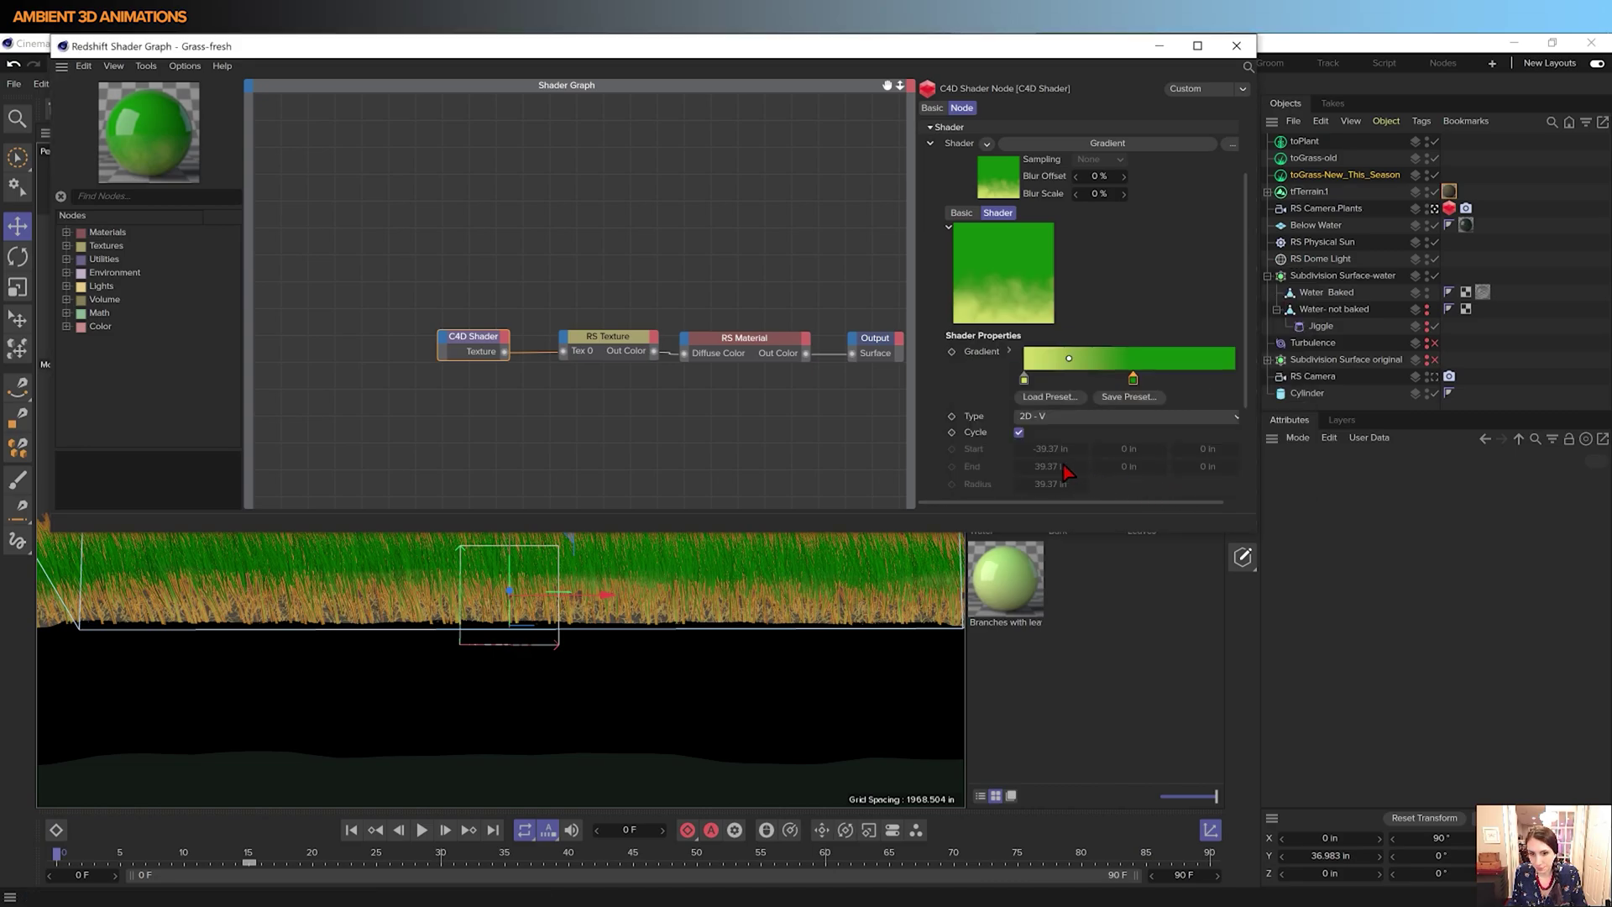
- Review the Grass-fresh gradient's type choices, turbulence and remaining shader properties, keeping the type at 2D - V
scroll(1246, 345, down, 2)
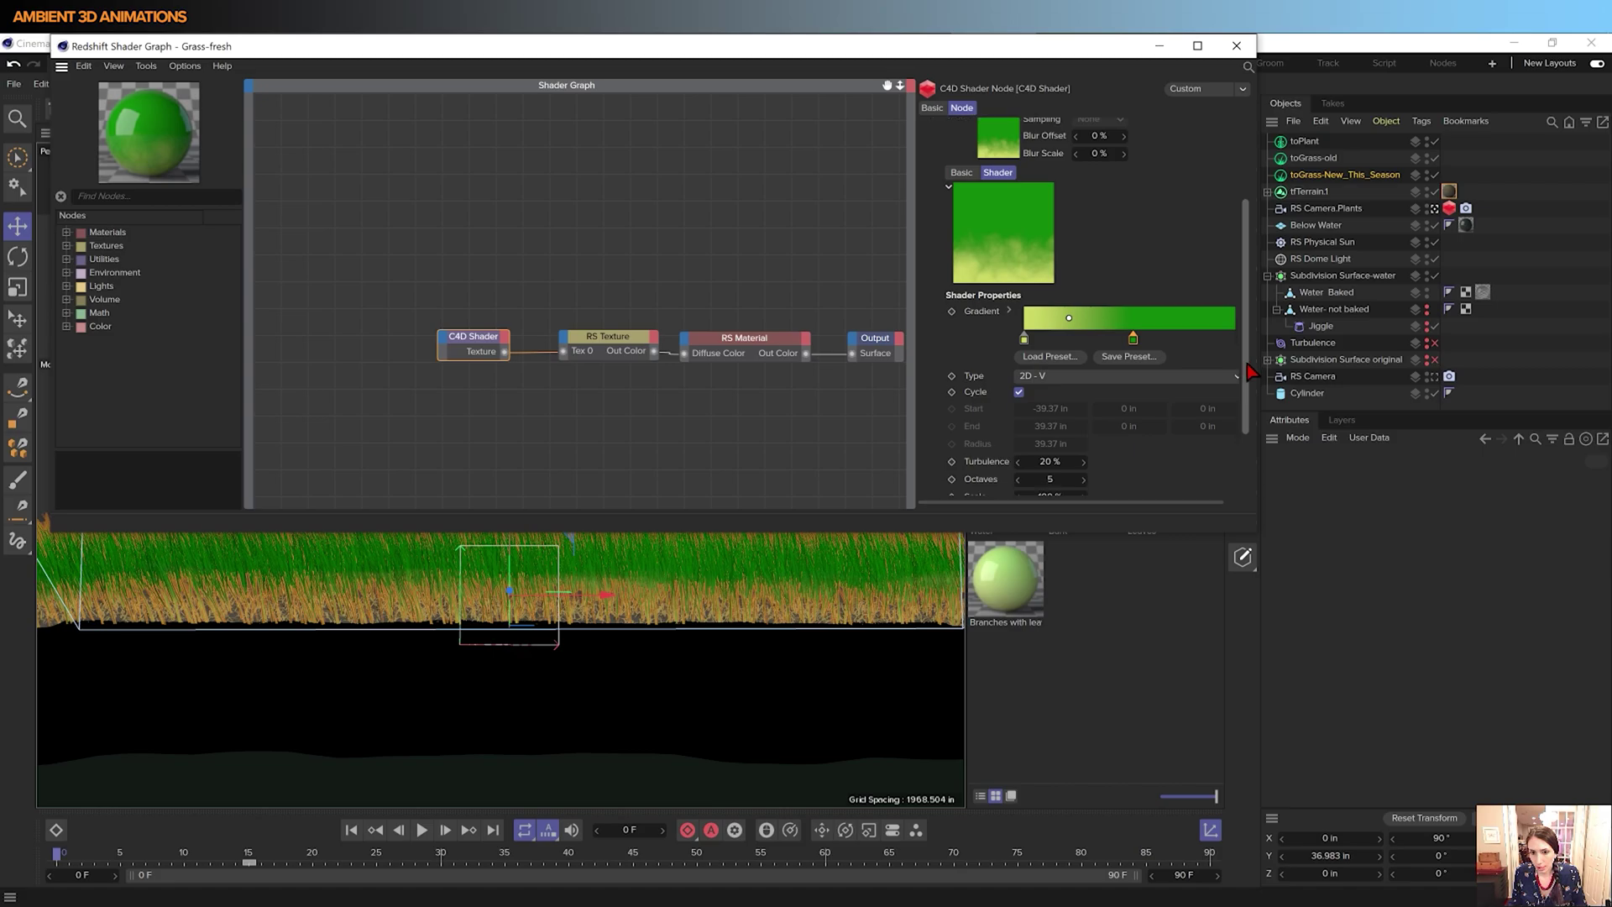
click(1035, 380)
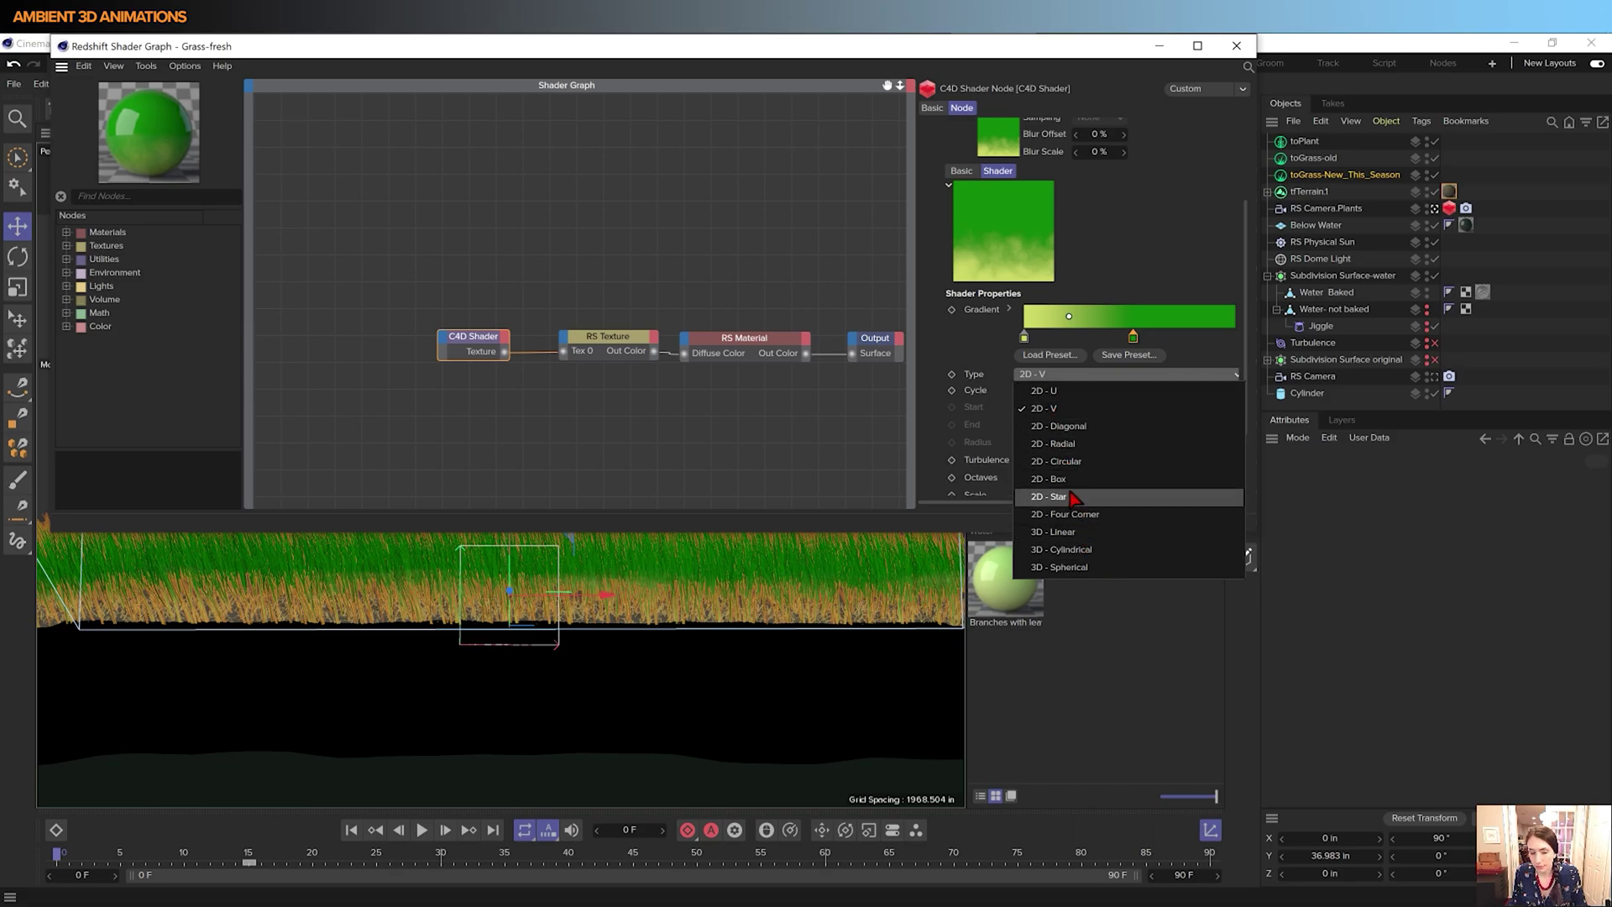
click(976, 354)
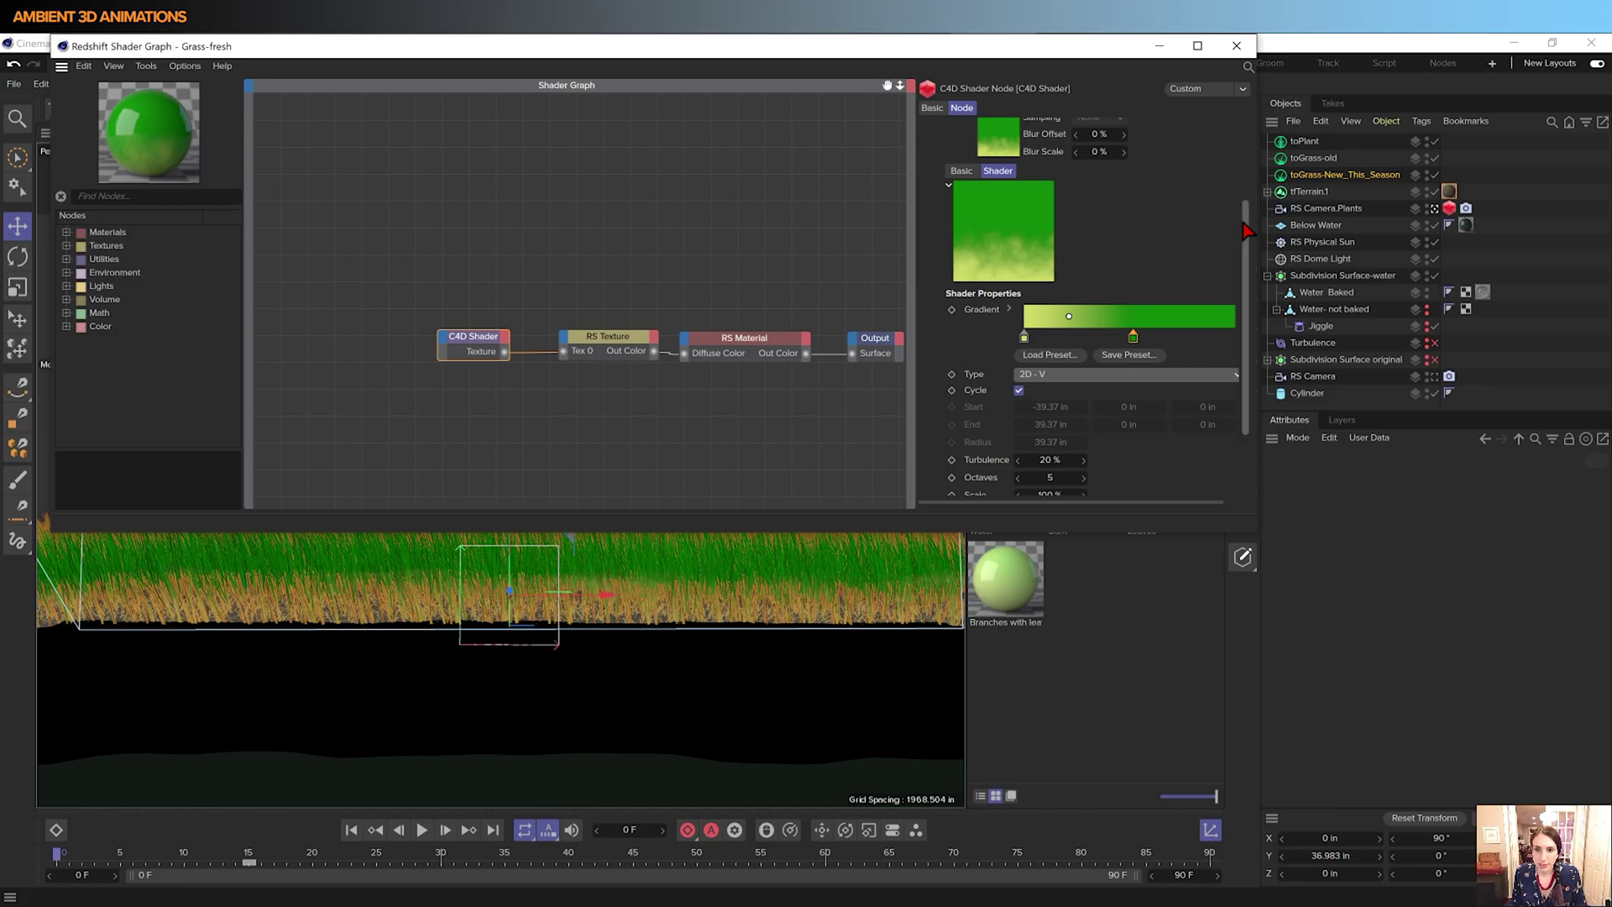
drag(1247, 231, 1246, 273)
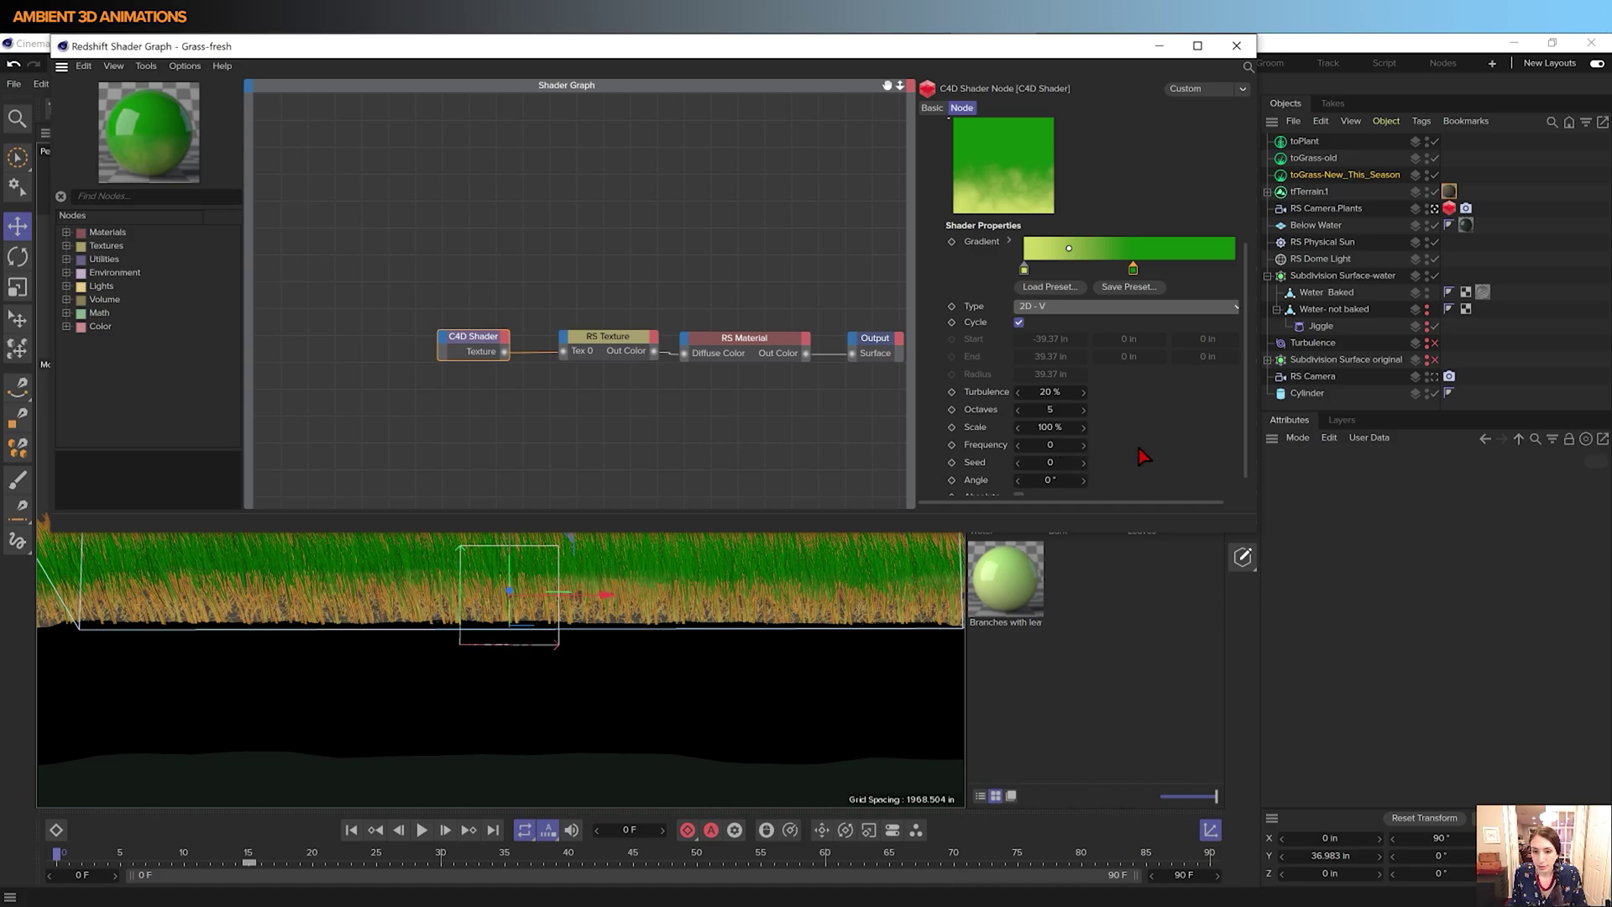
scroll(1144, 456, down, 1)
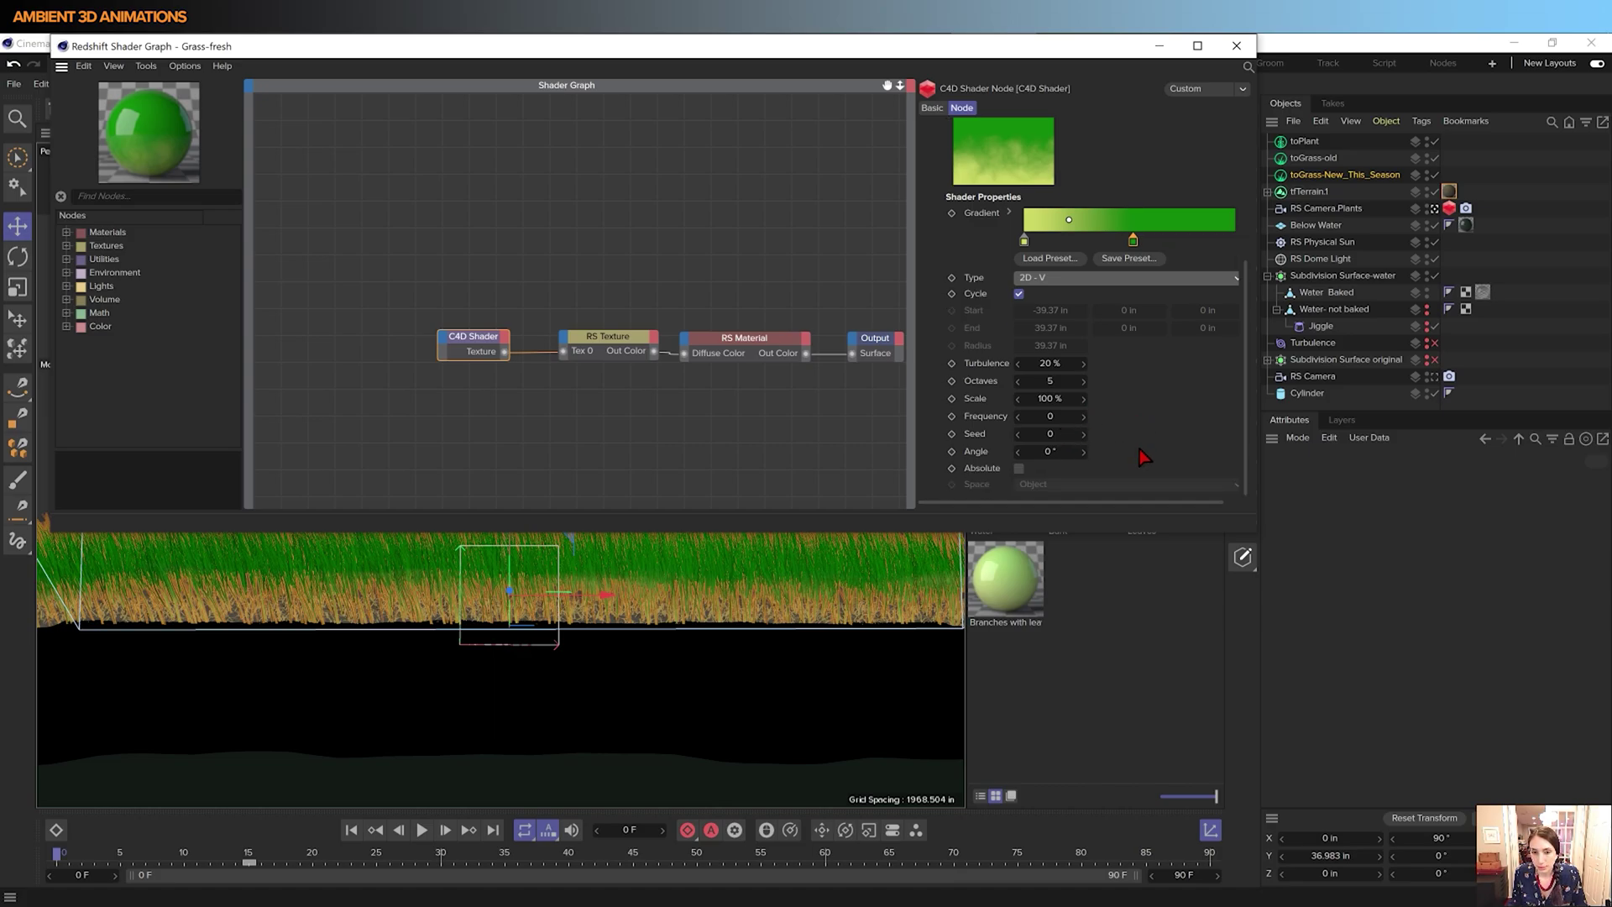
scroll(1176, 464, up, 3)
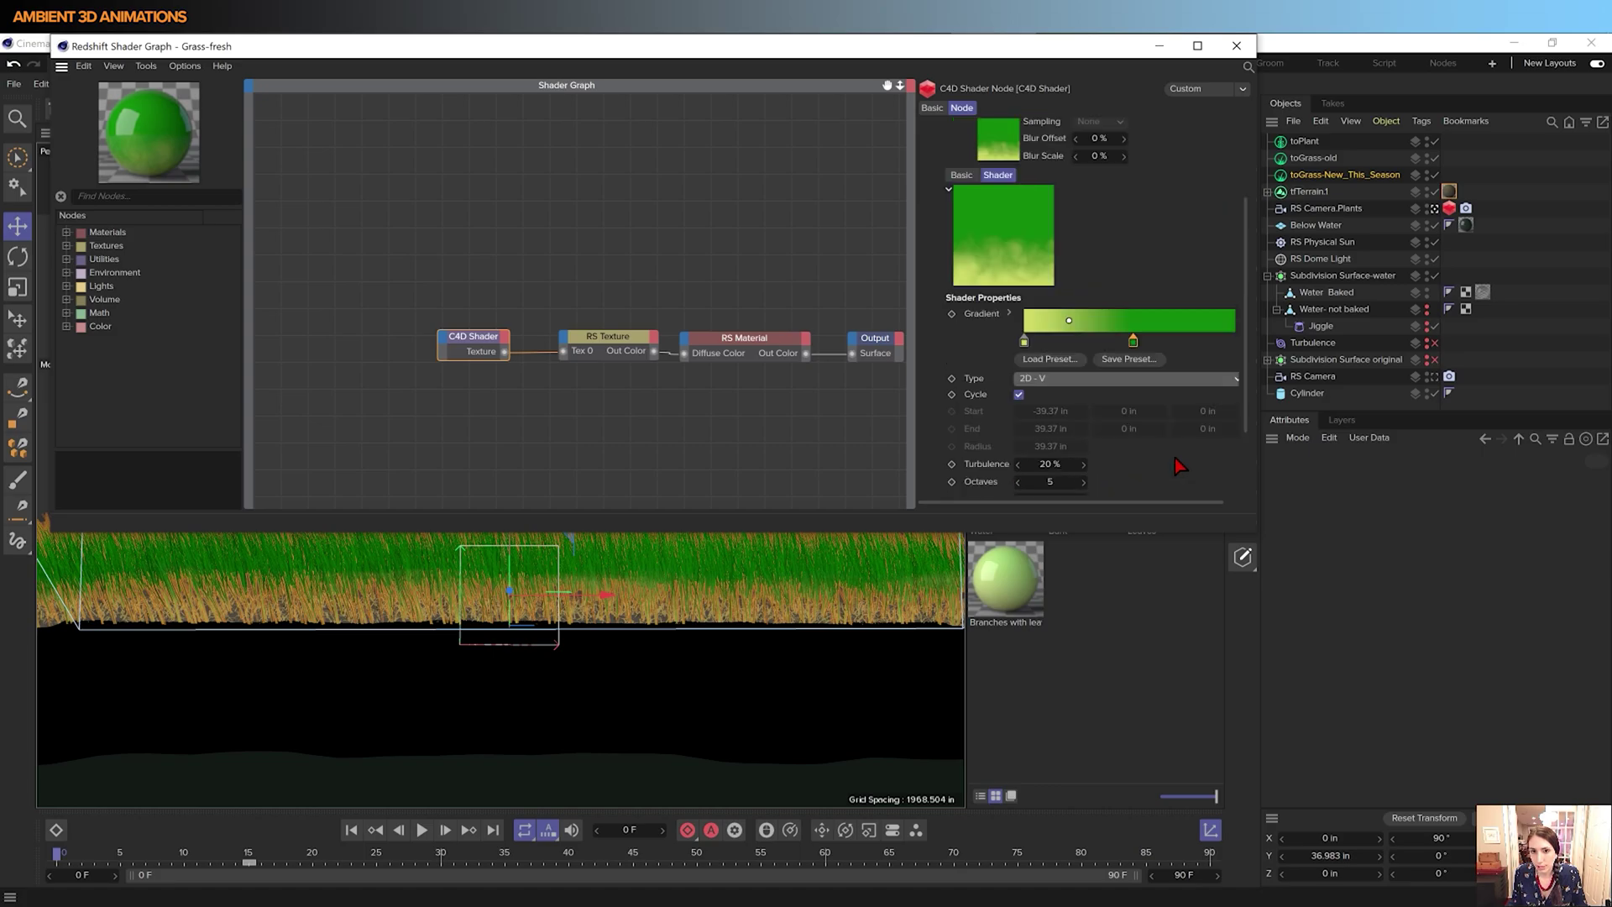
scroll(1180, 465, up, 4)
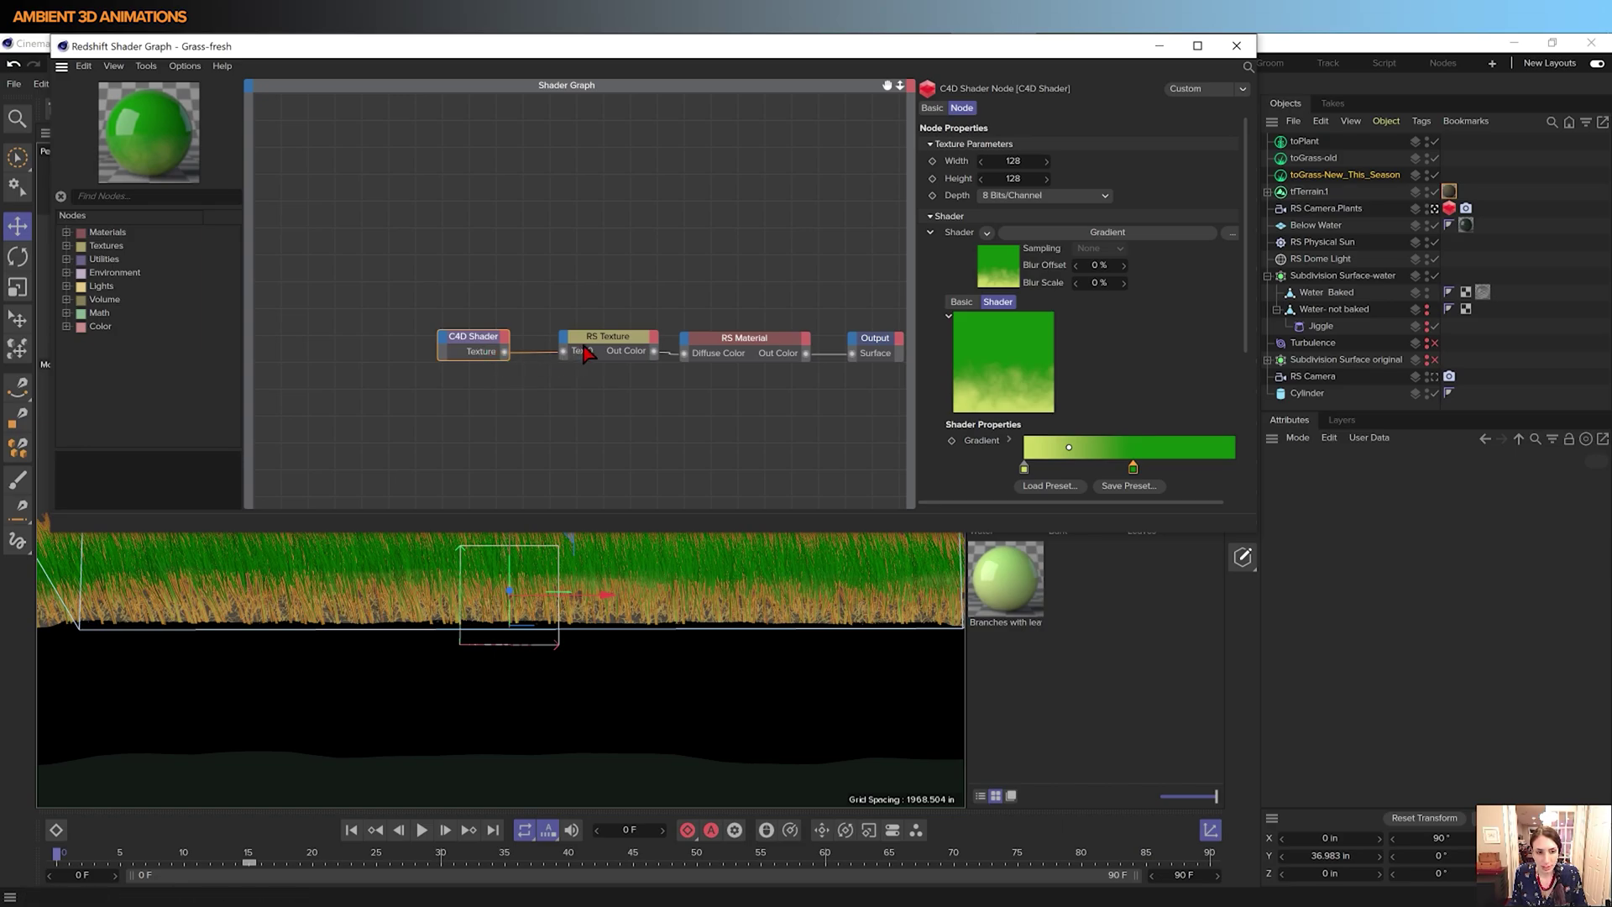
- Place the RS Texture node closer to the C4D Shader, and set RS Material's reflection roughness to 0.176
click(622, 340)
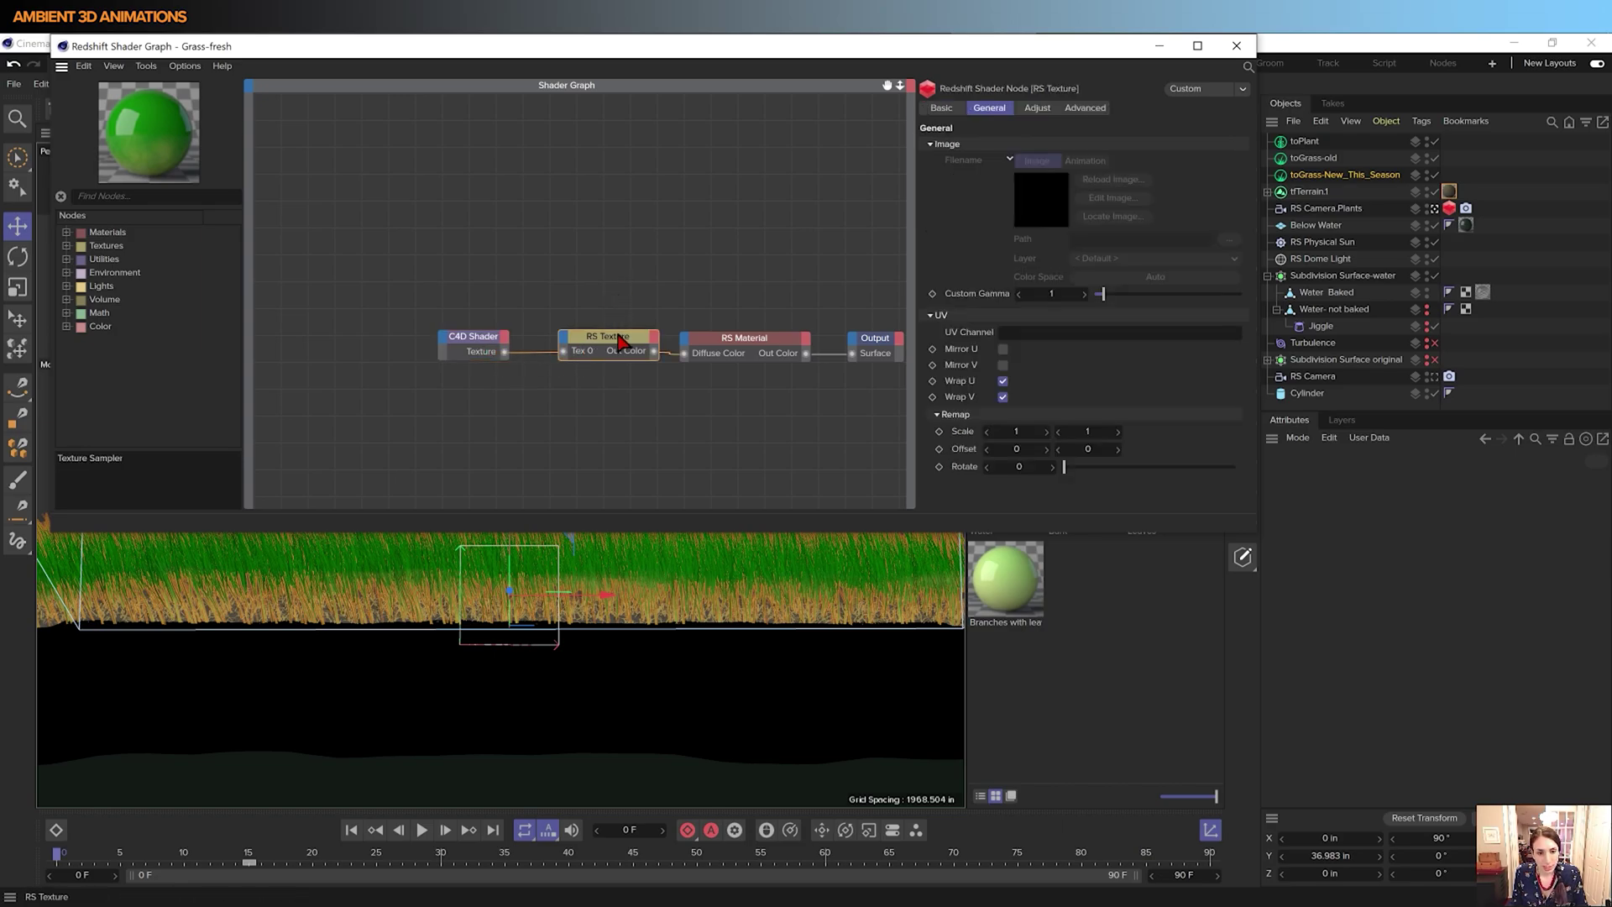
drag(622, 340, 605, 340)
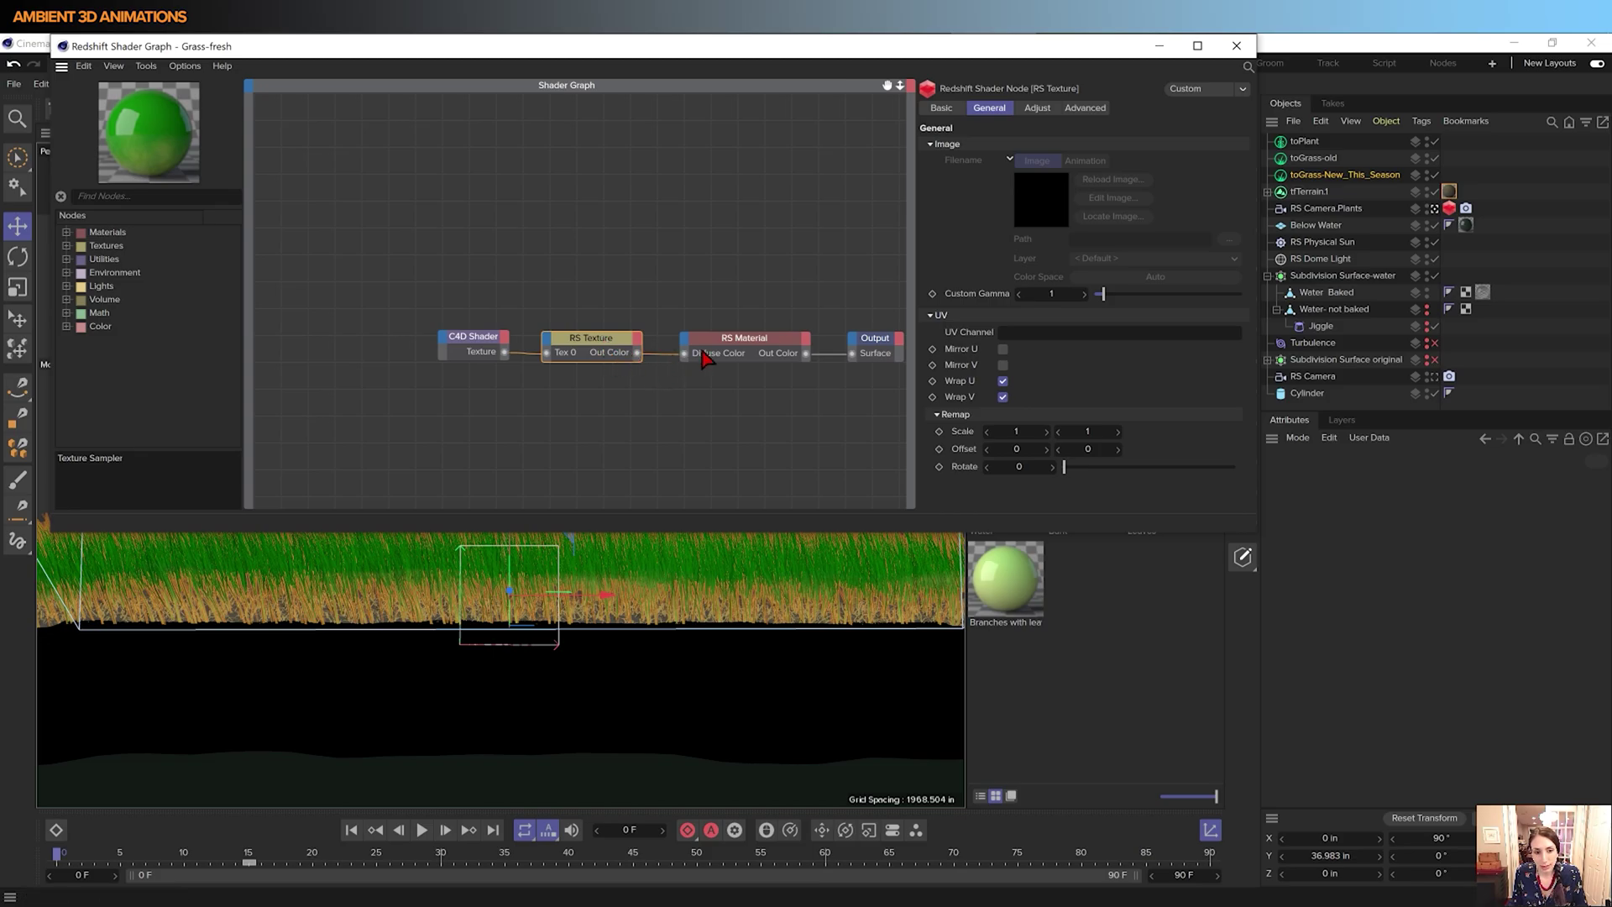
click(756, 347)
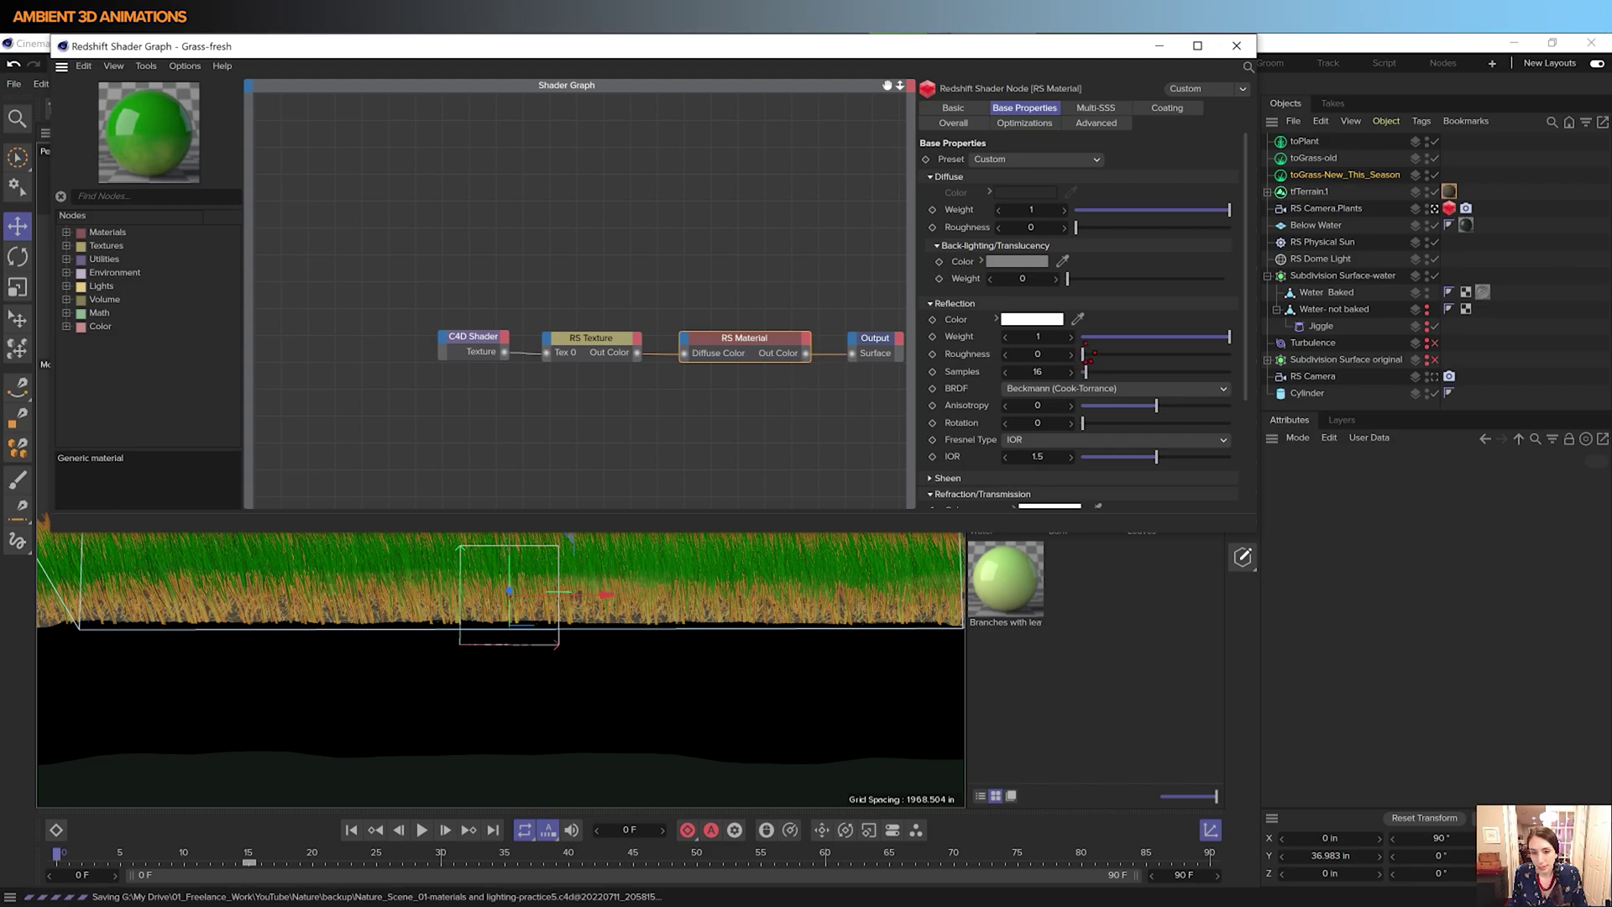
drag(1082, 356, 1110, 354)
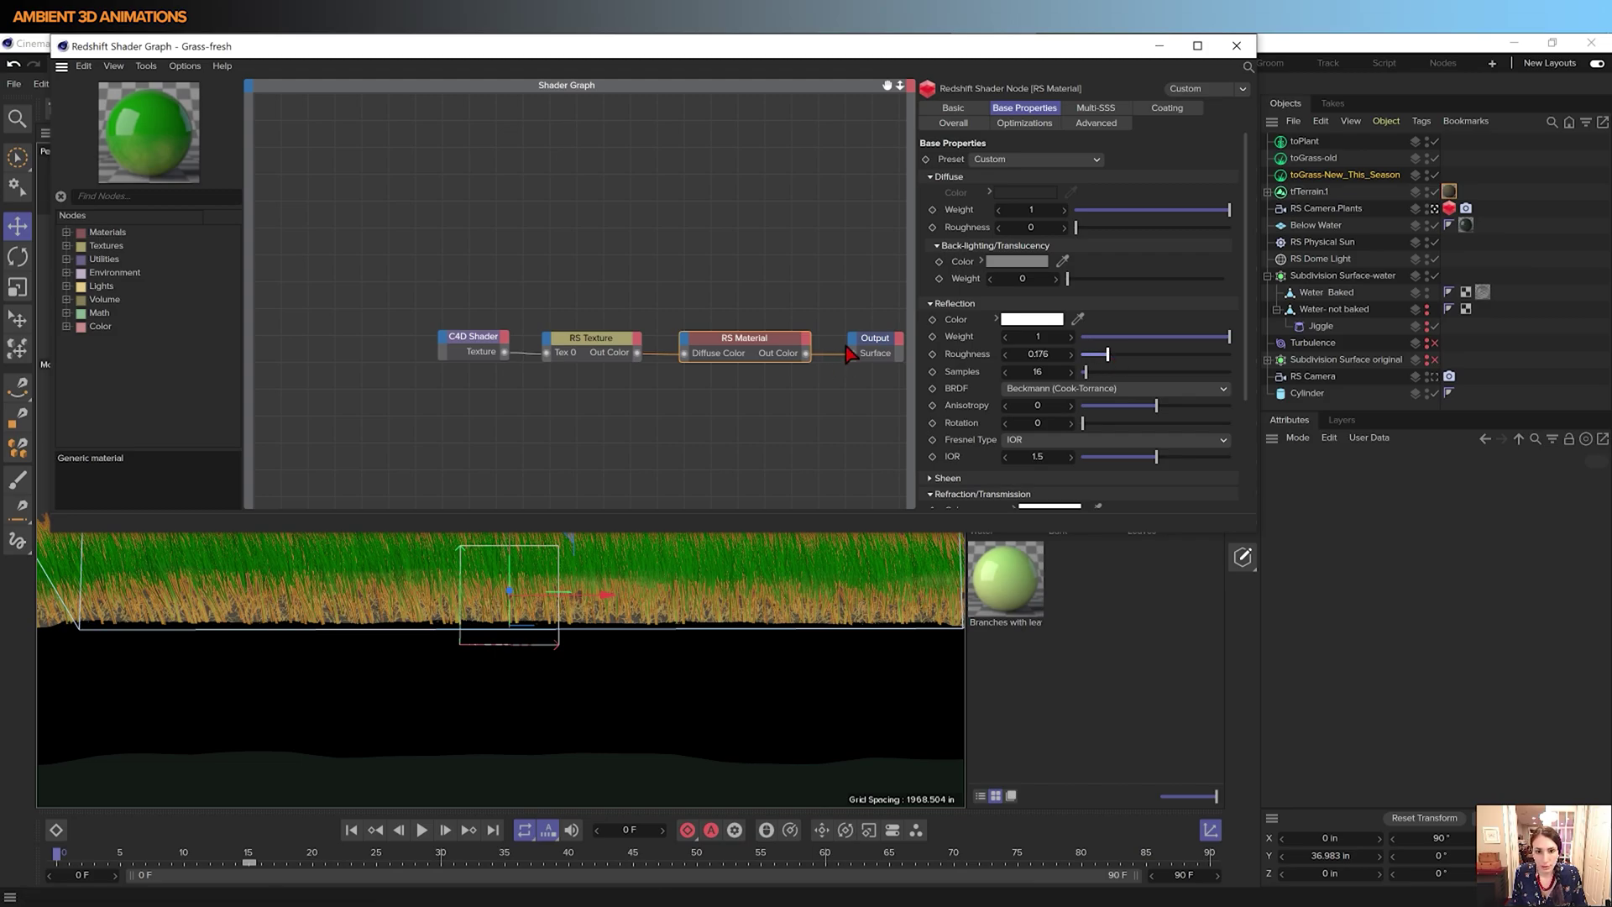
- Place the RS Material and Output nodes closer to the RS Texture node and close the Grass-fresh shader graph
drag(792, 347, 779, 346)
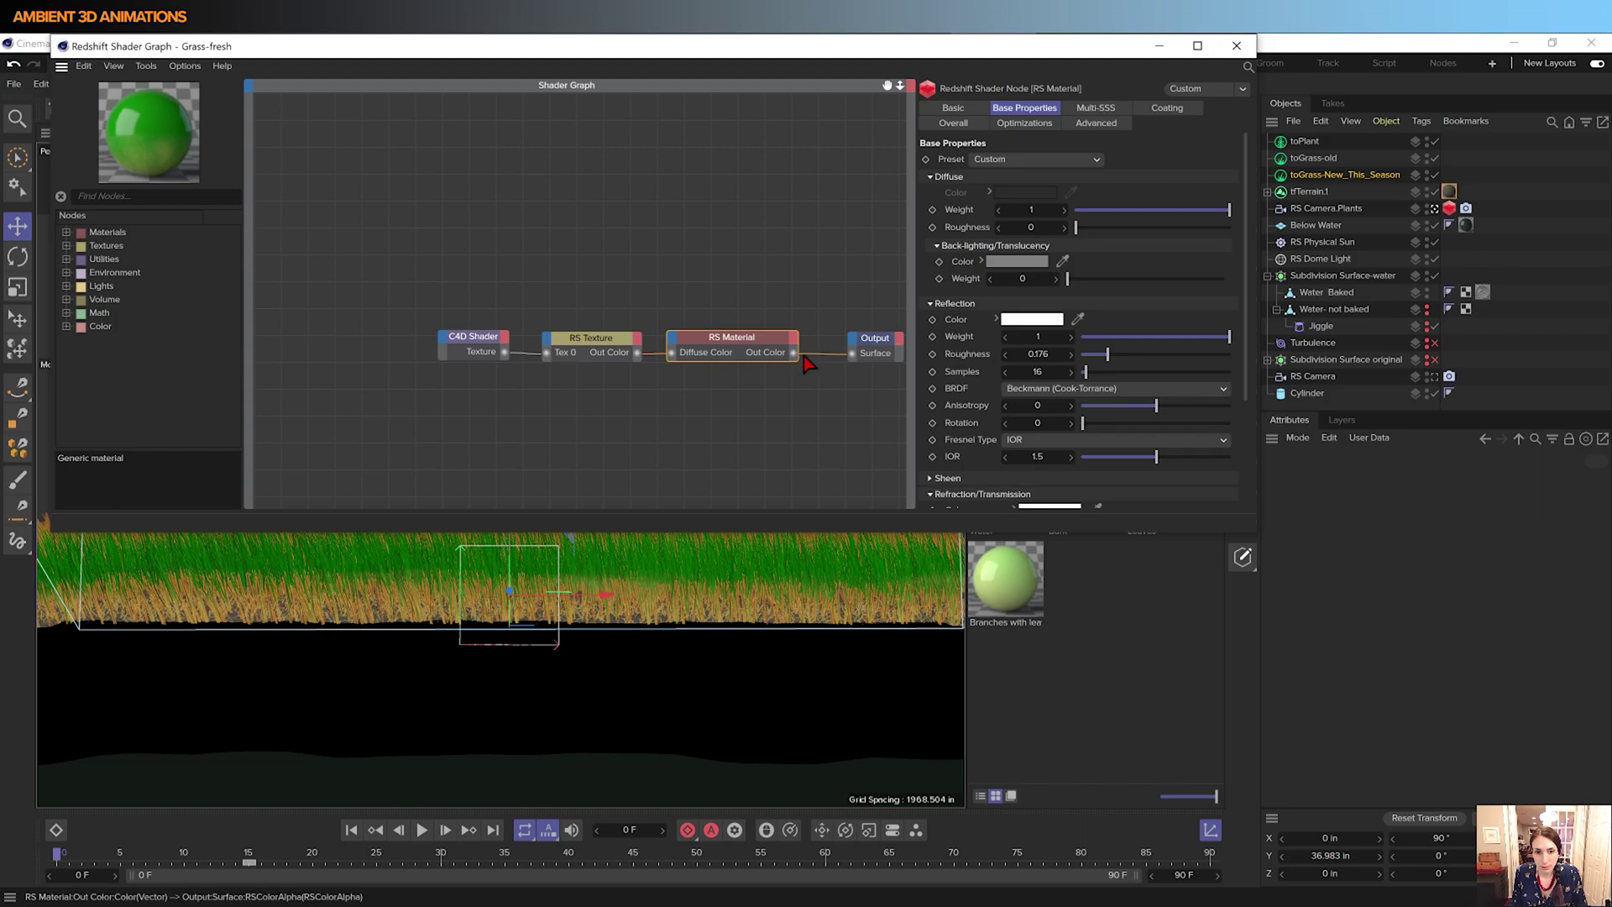
drag(878, 346, 861, 346)
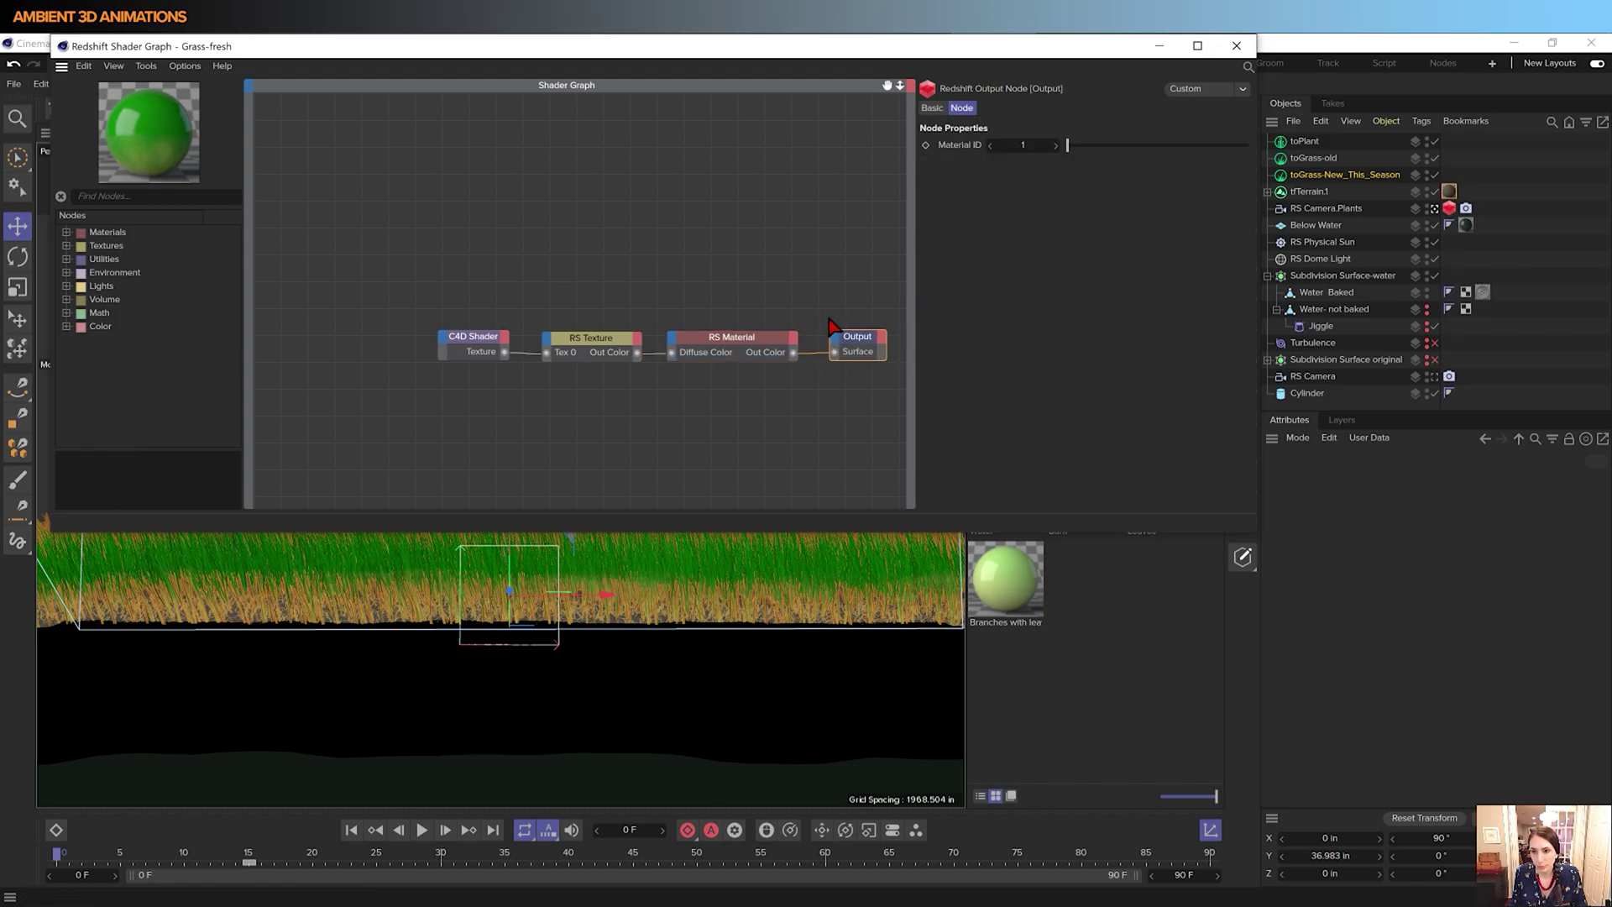
click(1237, 47)
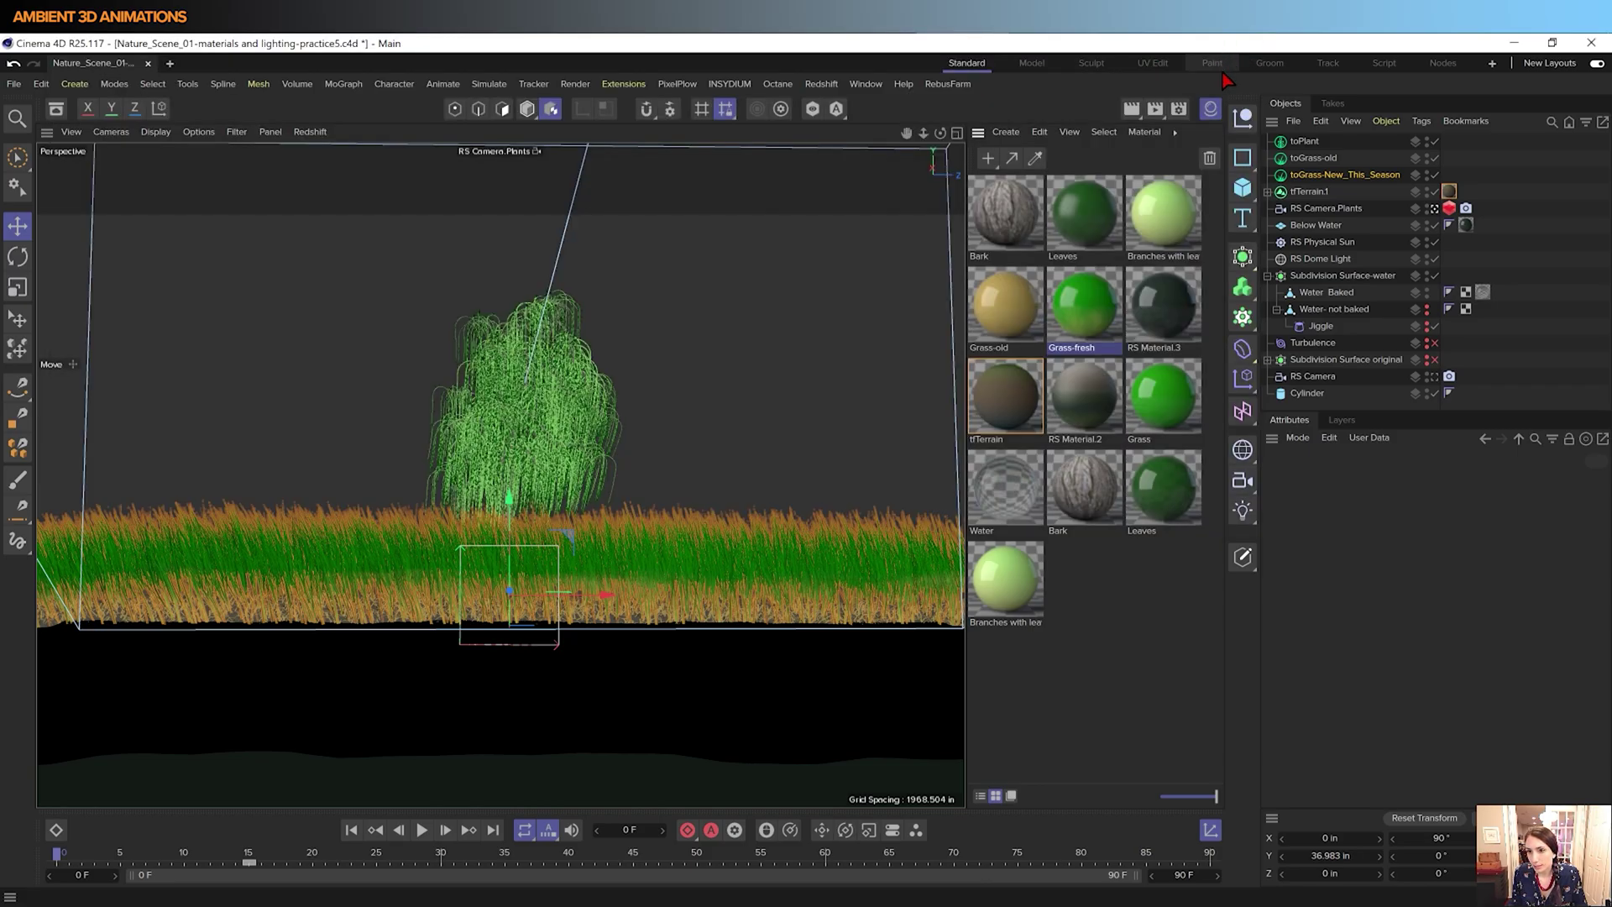
- Try raising Offset V of the Grass-fresh projection on toGrass-New_This_Season to 7.2 %, and undo the change
click(1307, 176)
scroll(1301, 728, down, 5)
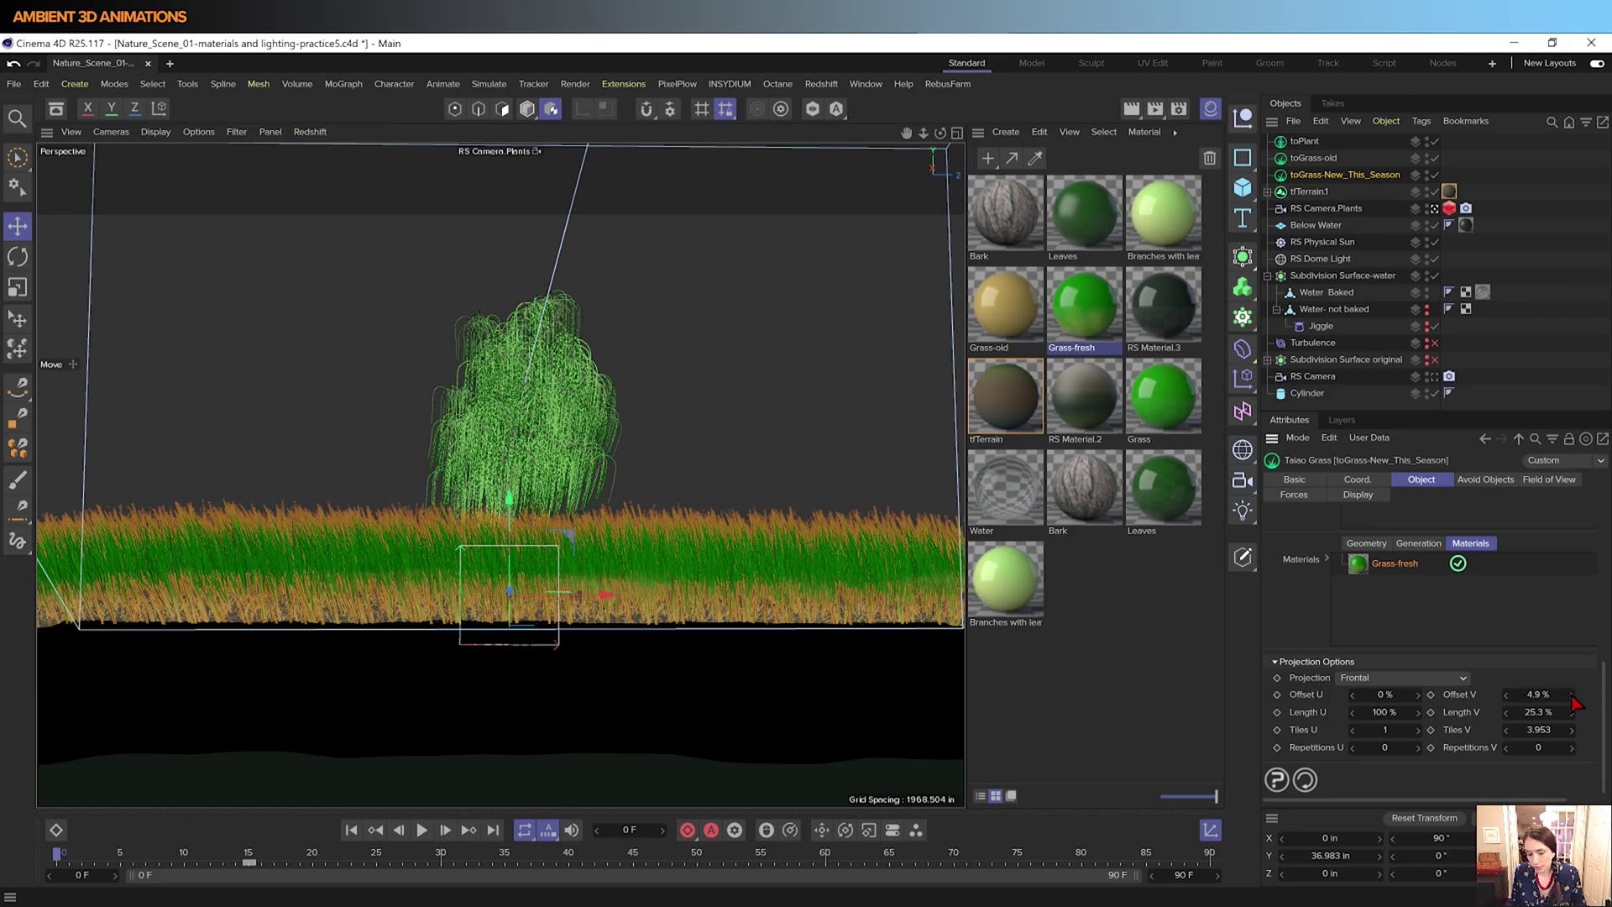
click(1572, 696)
click(1572, 695)
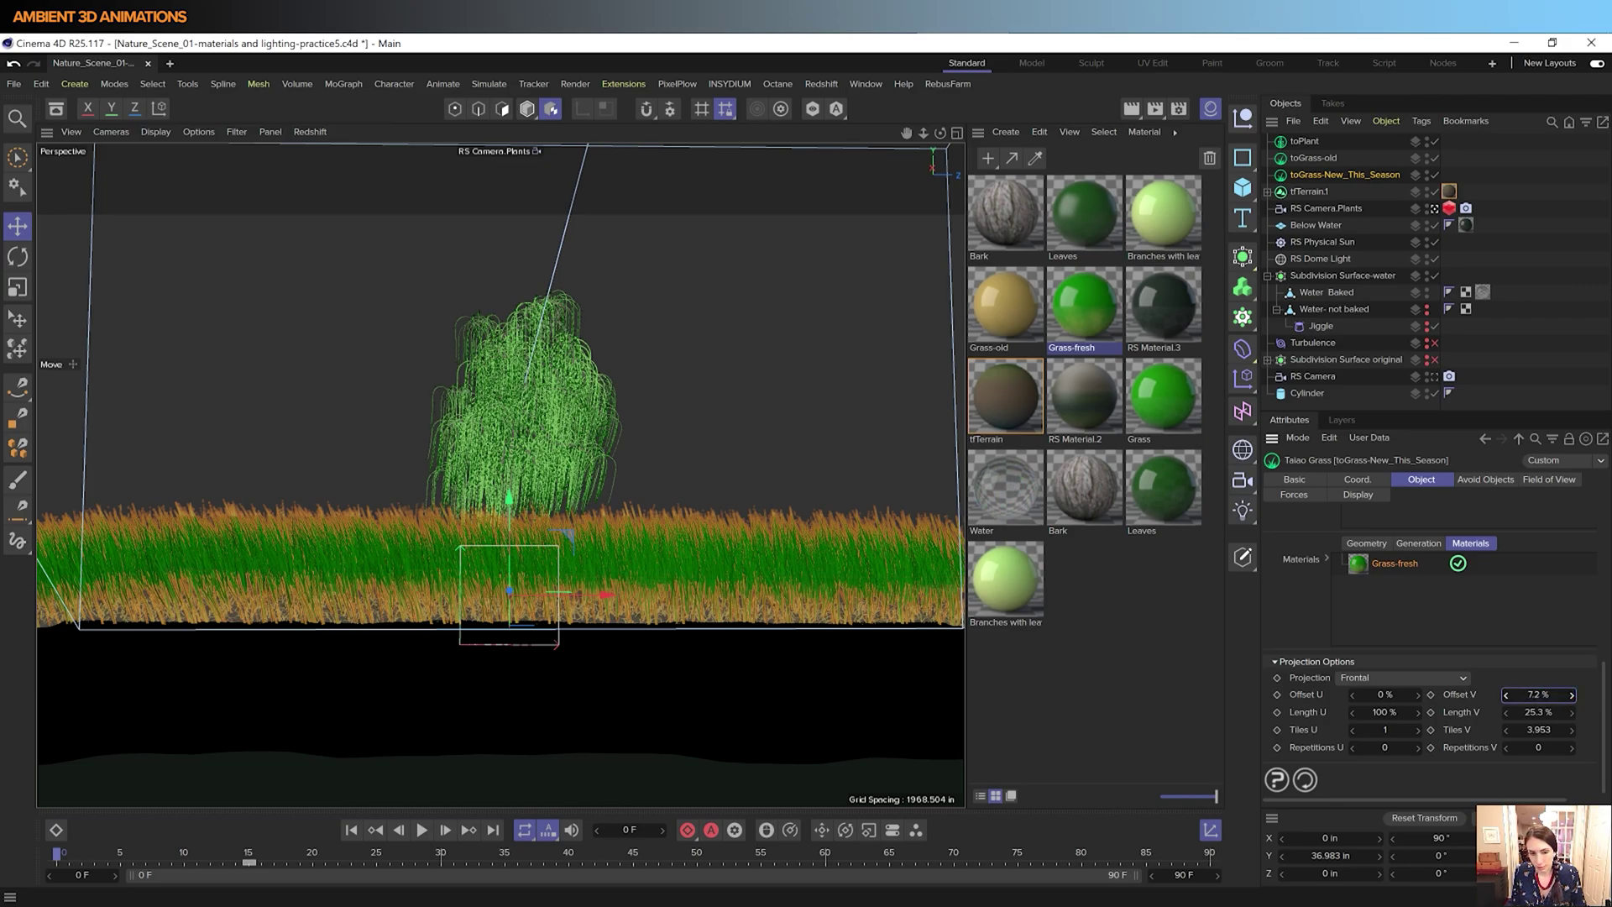
drag(1572, 694, 1537, 713)
key(ctrl+z)
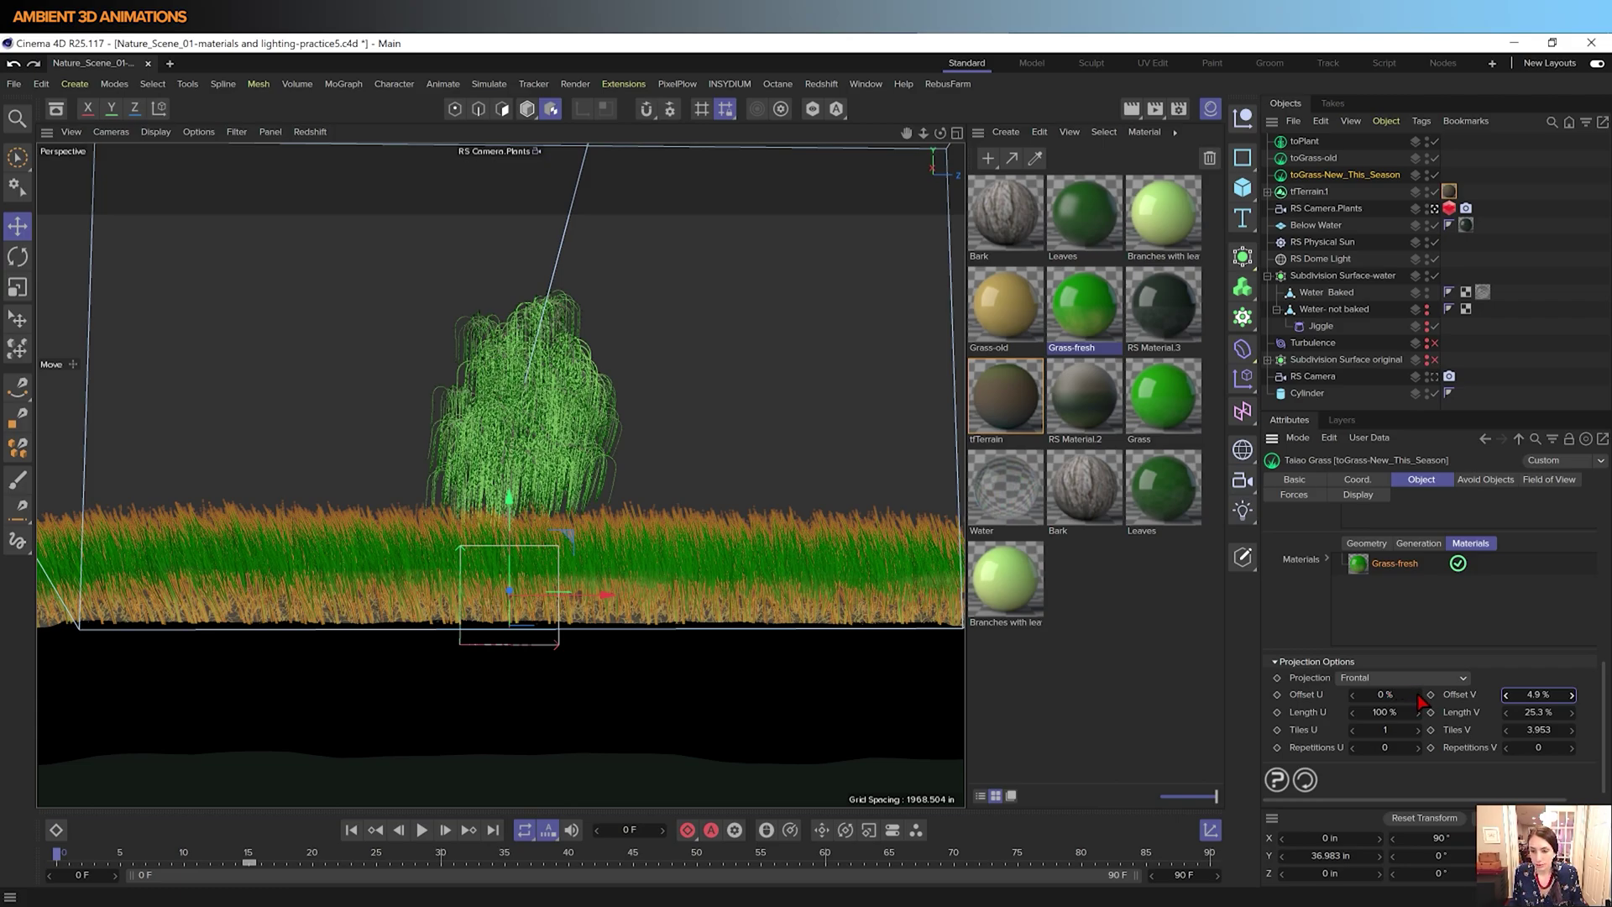
- Review the projection options of toGrass-New_This_Season's material and its terrain, texture source and density settings
drag(1411, 696, 1548, 677)
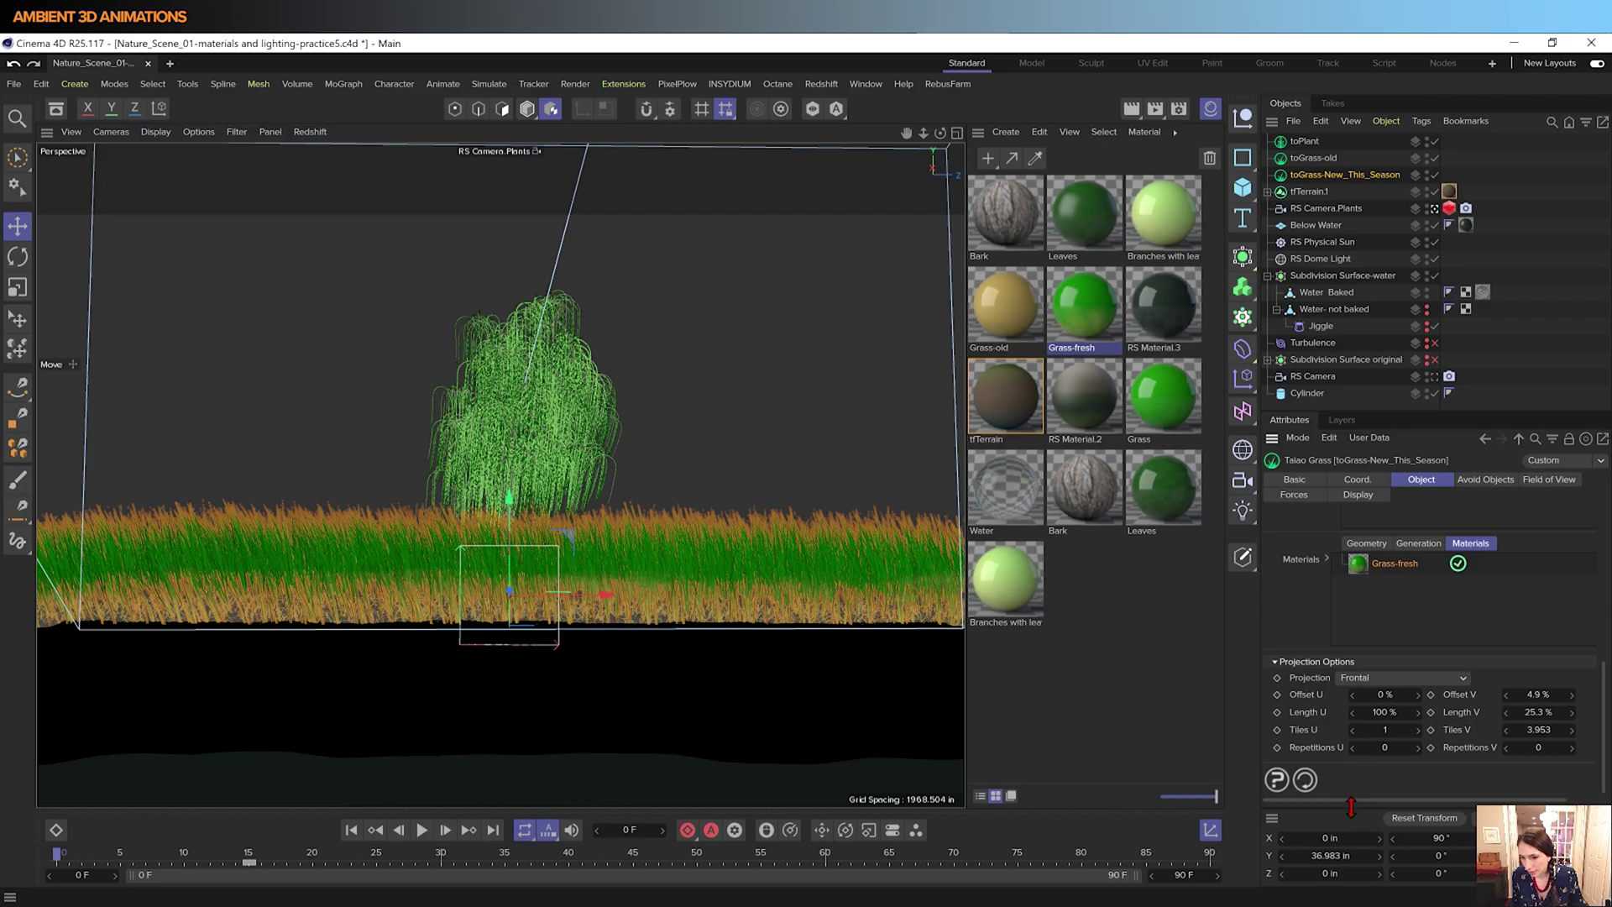
drag(1350, 807, 1347, 809)
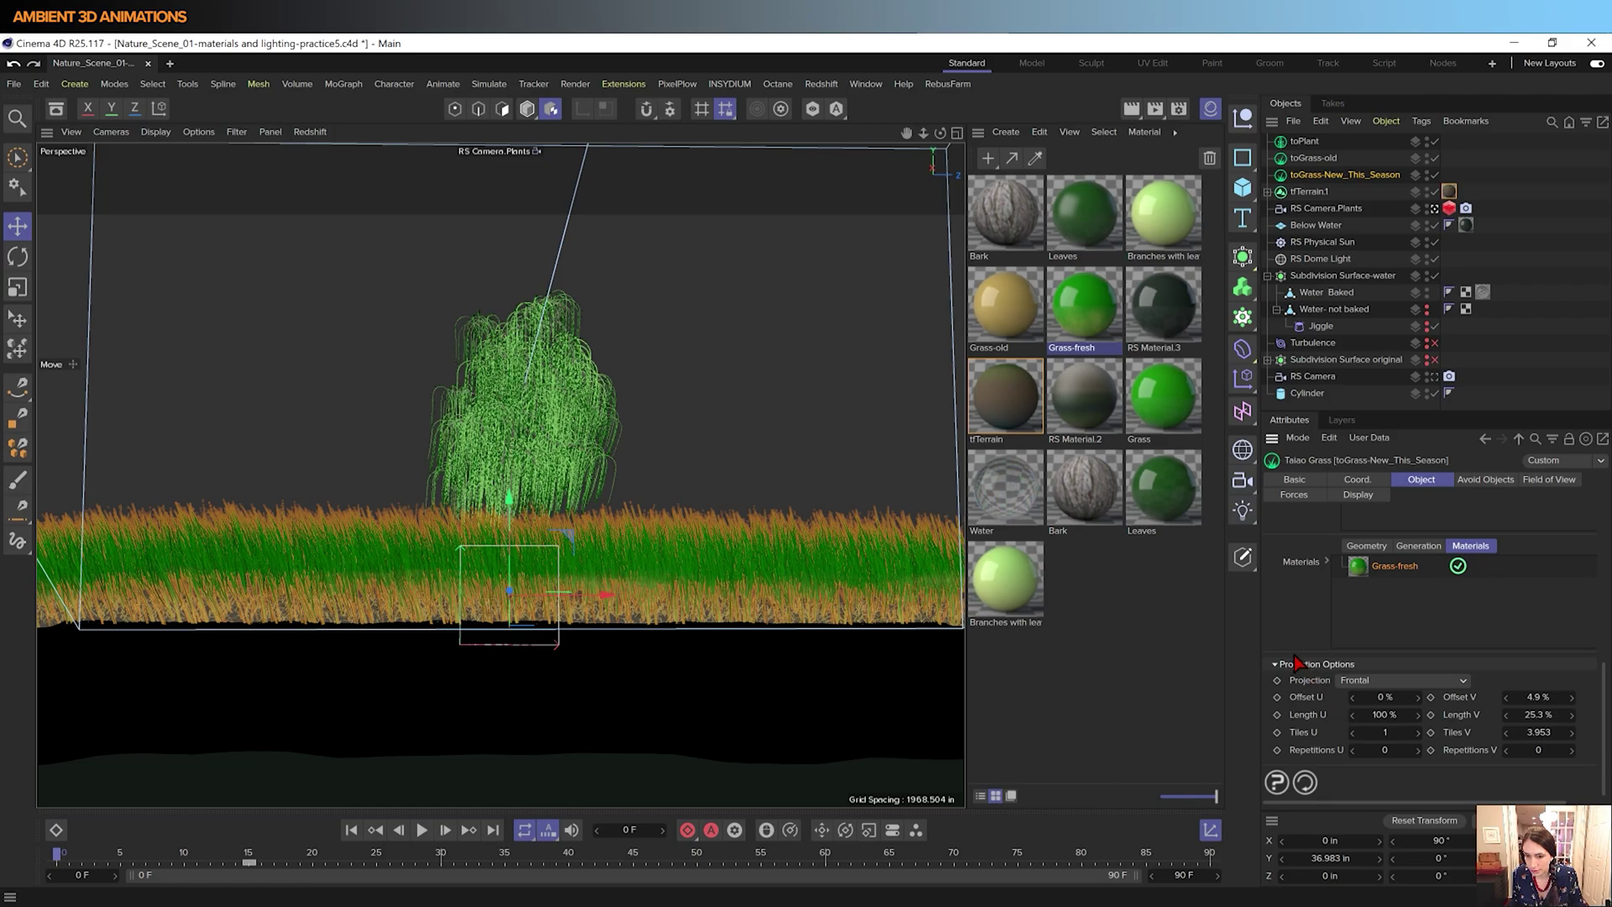
scroll(1314, 659, up, 5)
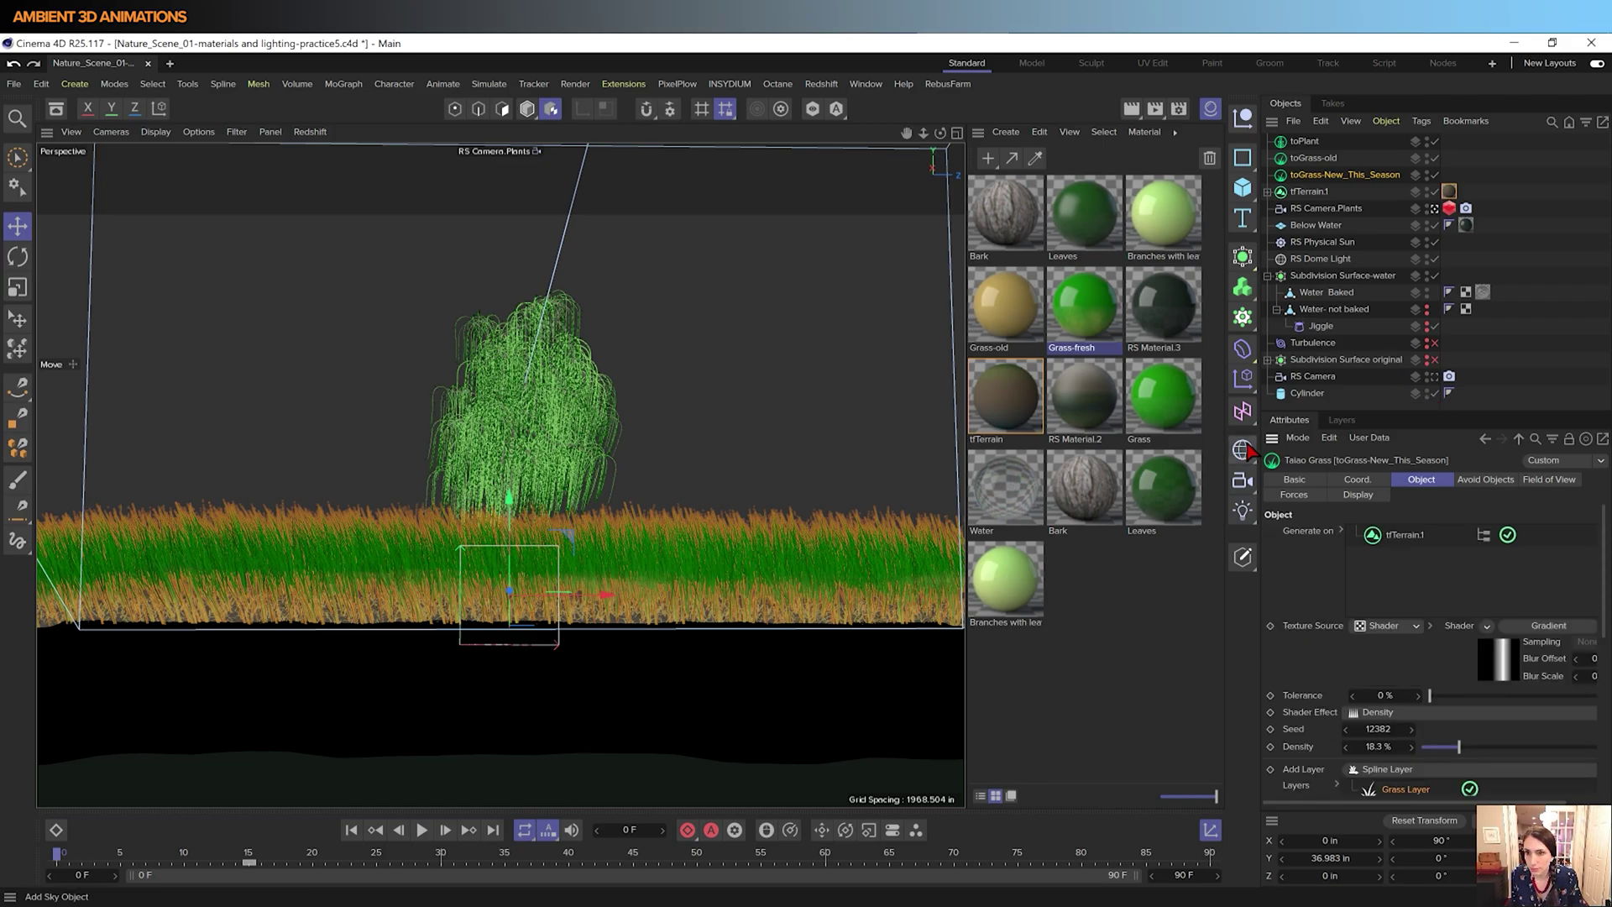
- Select toGrass-old, open the Grass-old material's shader graph and inspect the gradient in its C4D Shader
click(1331, 160)
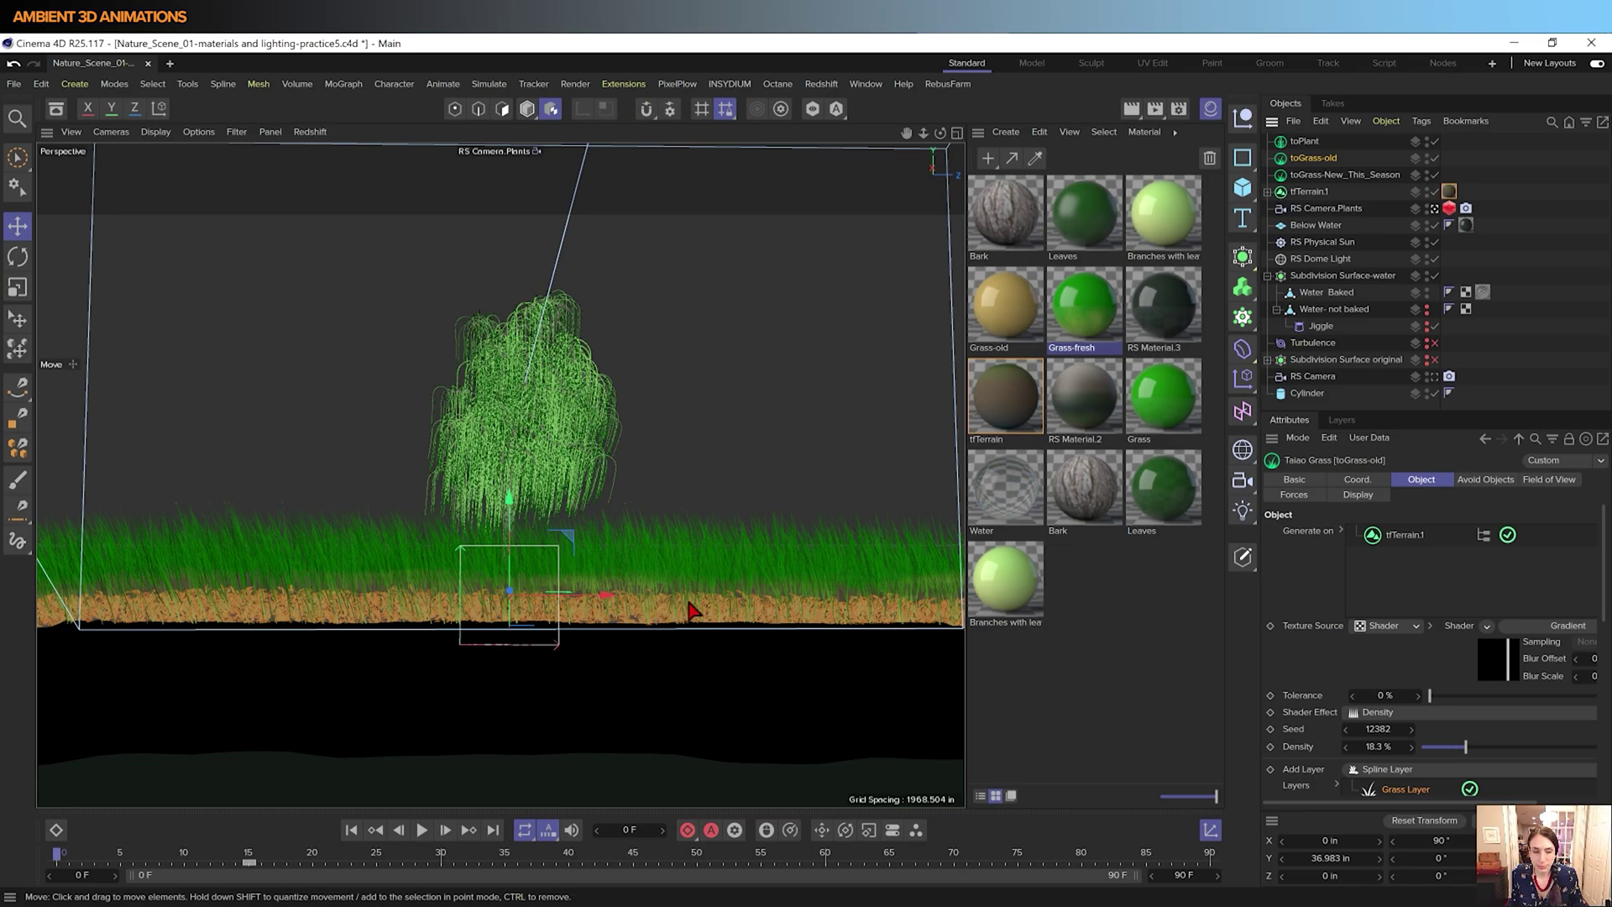
double_click(1011, 311)
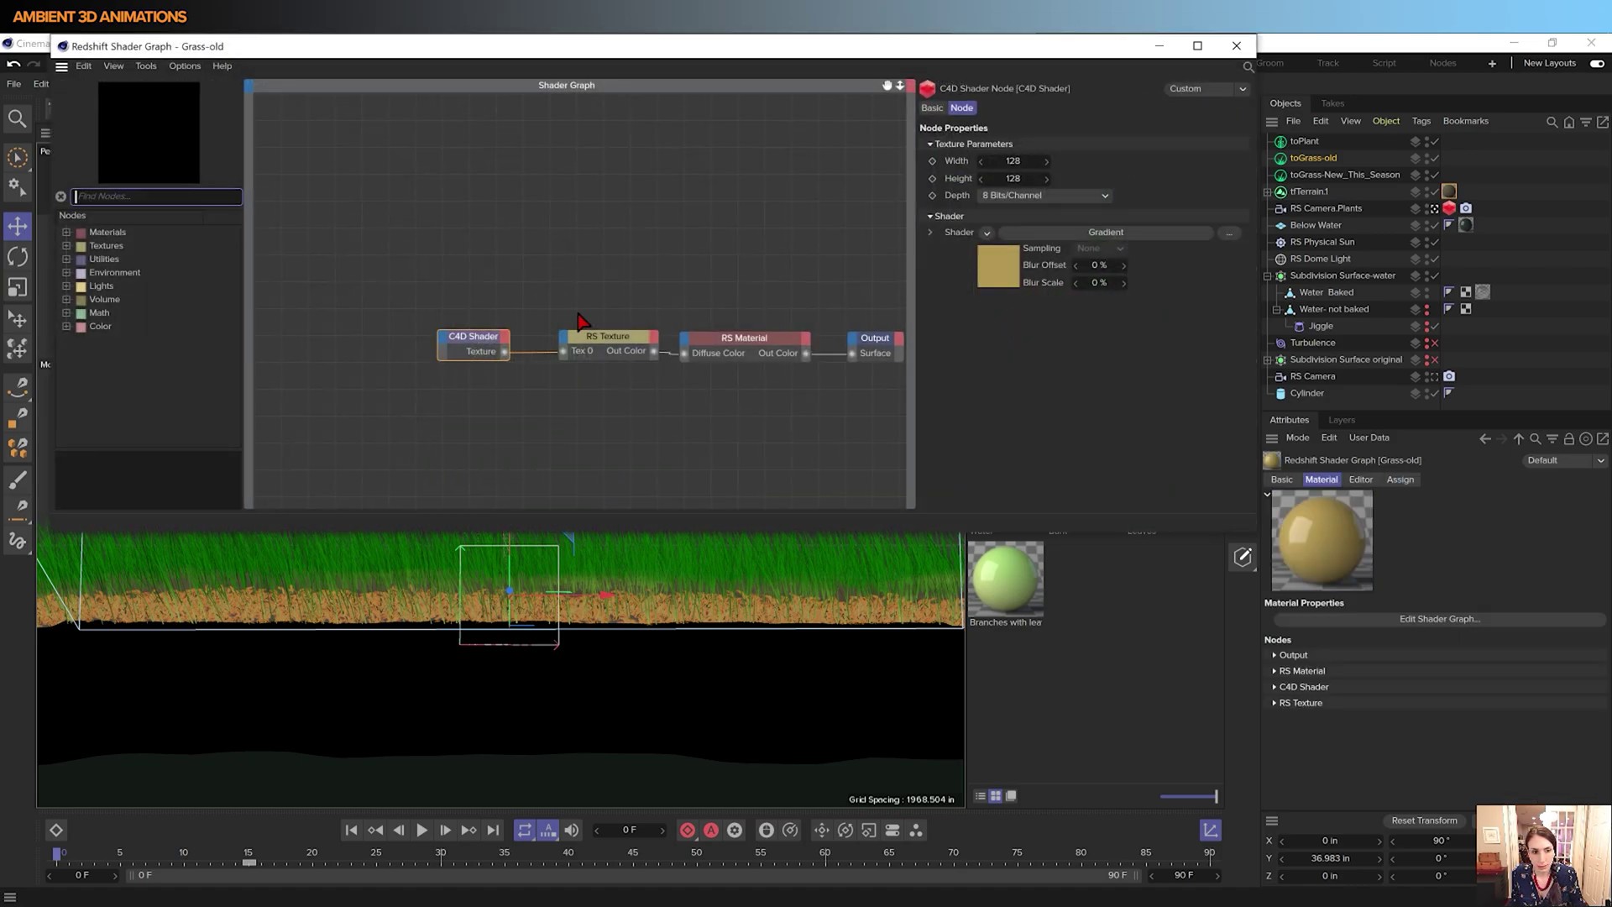
click(988, 235)
click(934, 240)
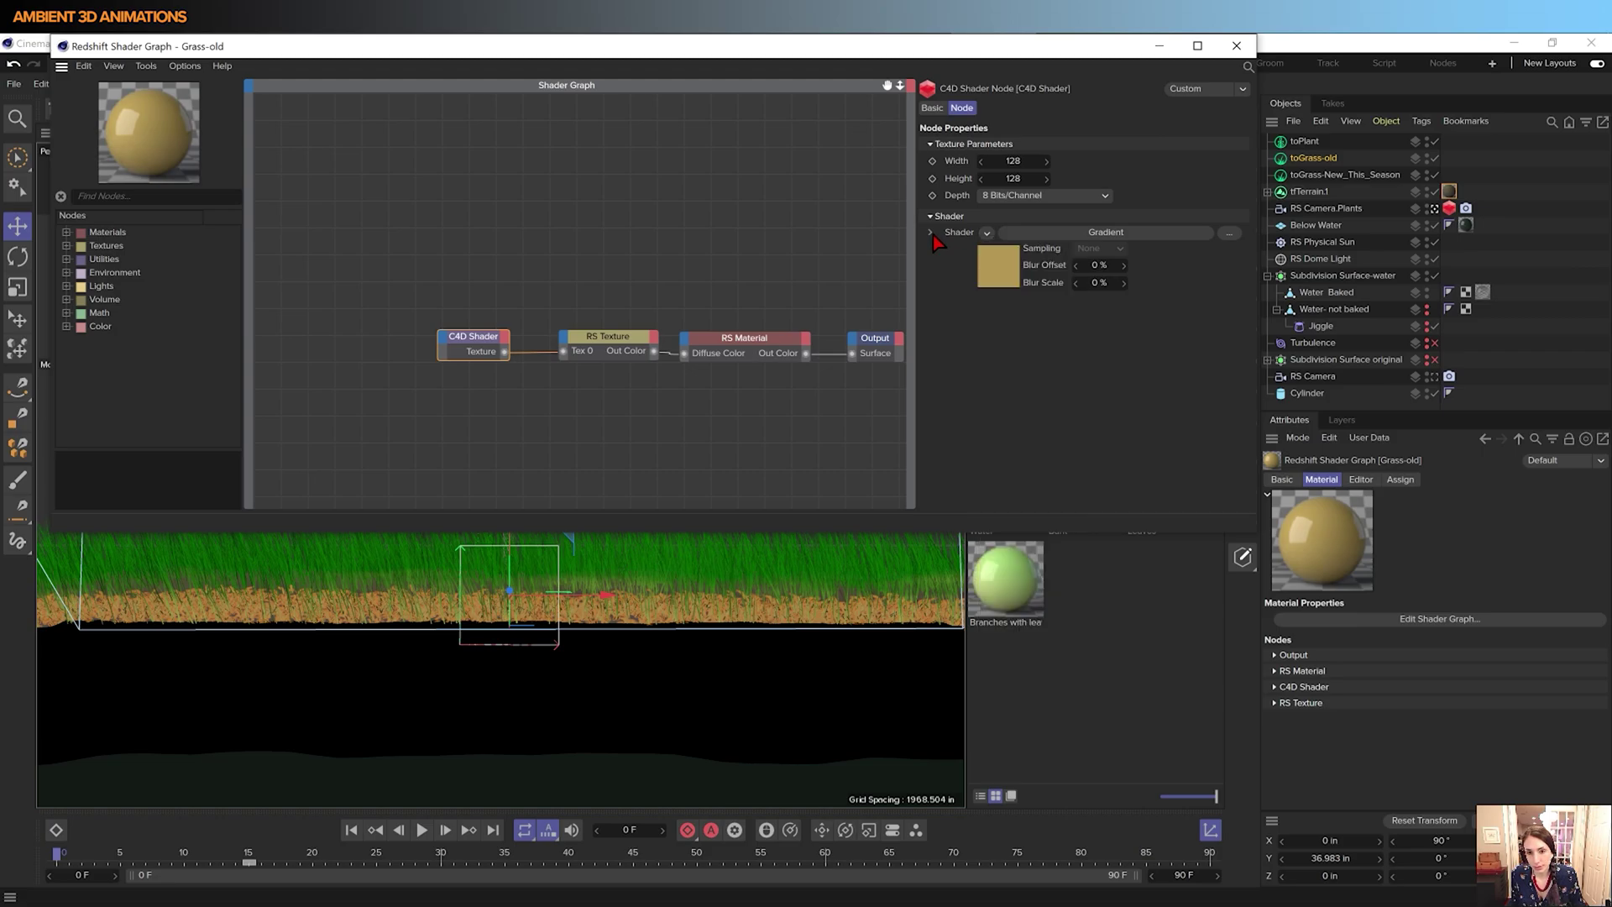
click(931, 234)
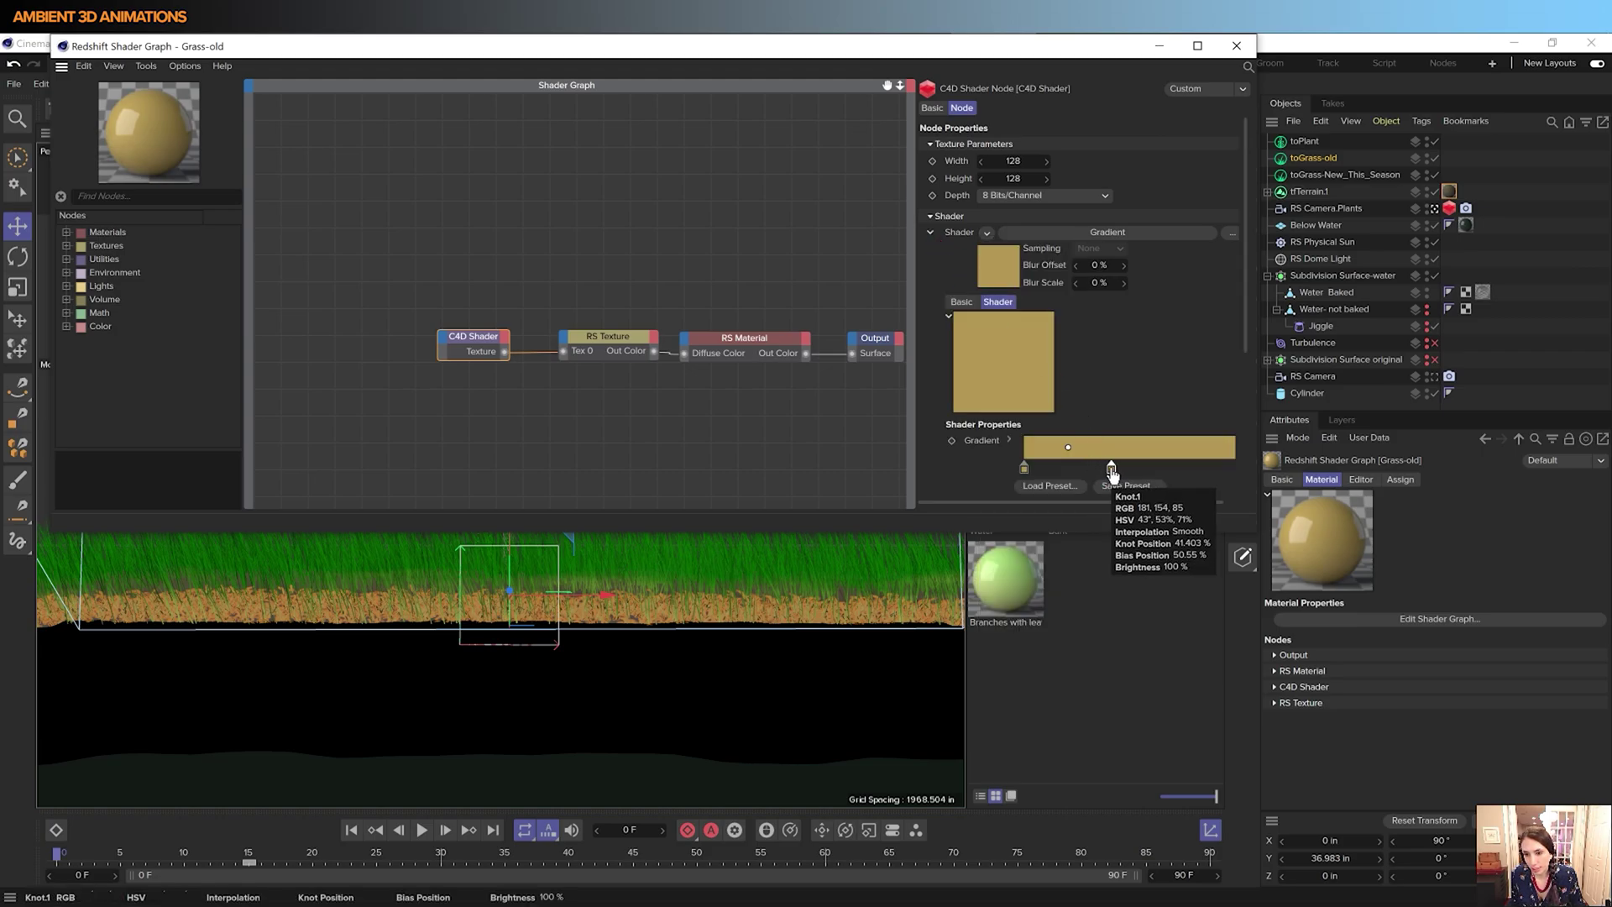
- Review the gradient knots and the shader properties of Grass-old's C4D Shader, and close the shader graph
click(1078, 469)
drag(1078, 468, 1025, 468)
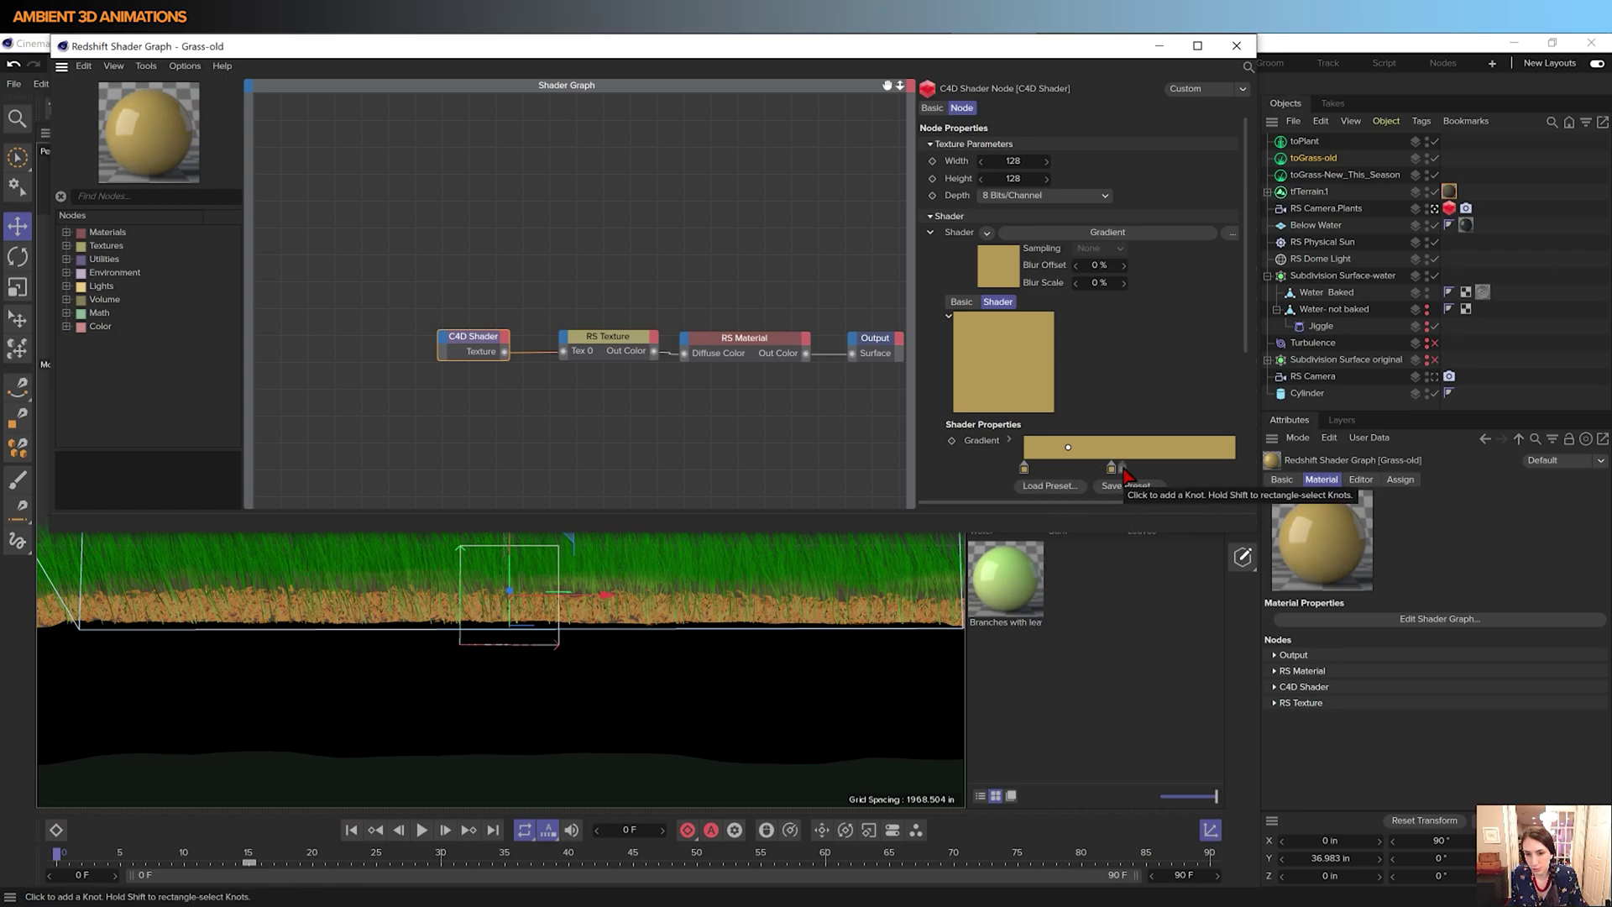
scroll(967, 474, down, 9)
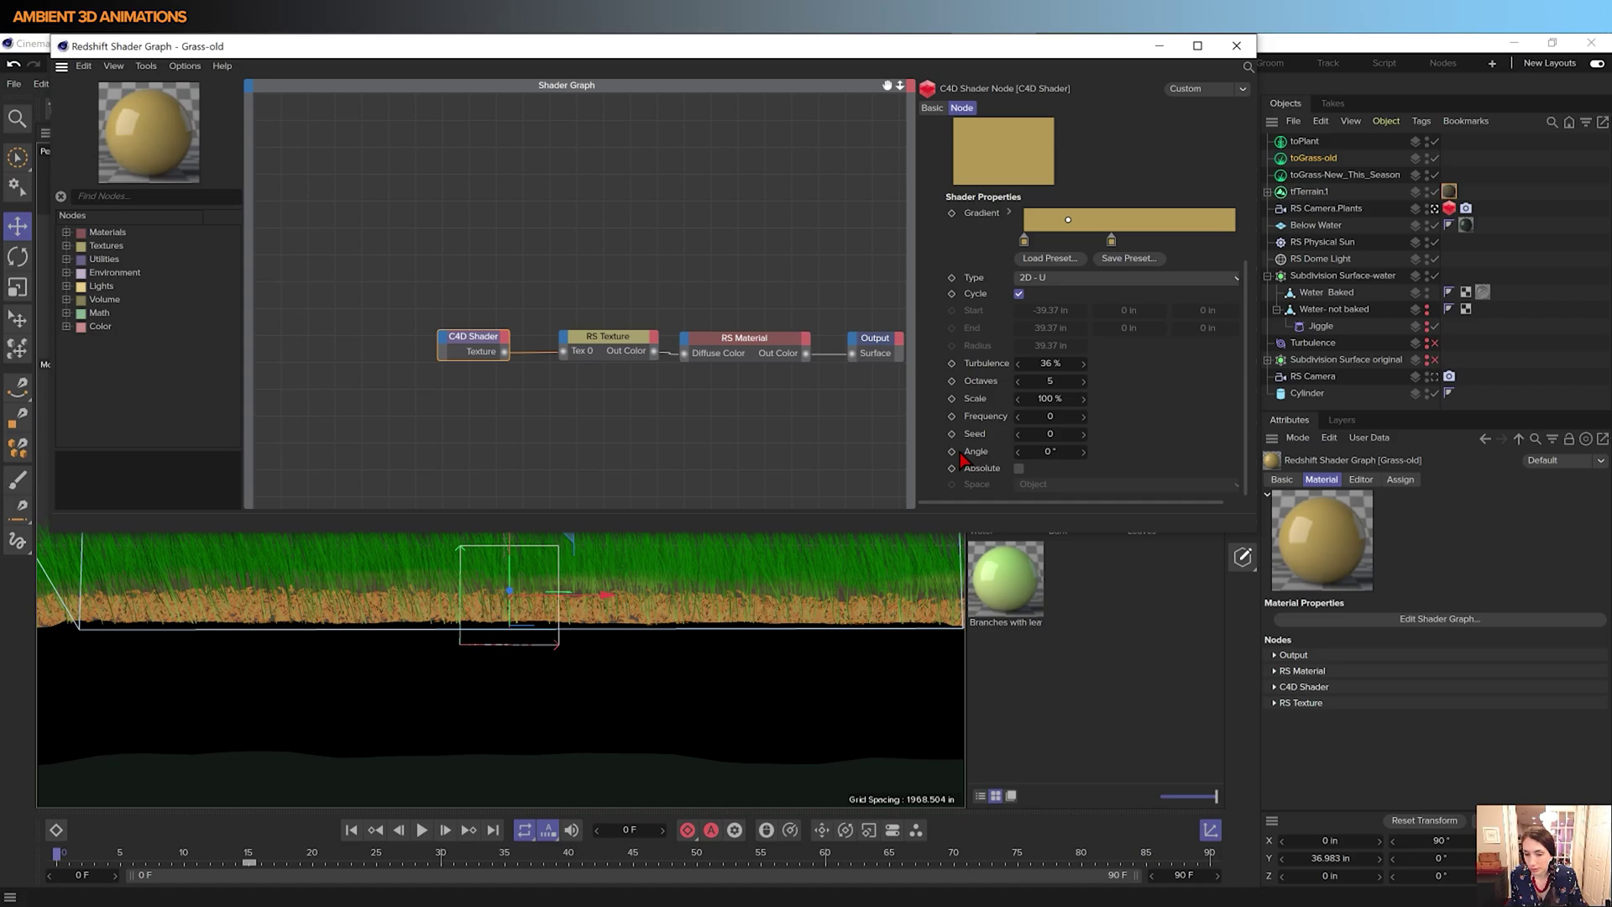
scroll(962, 456, up, 5)
scroll(960, 452, up, 1)
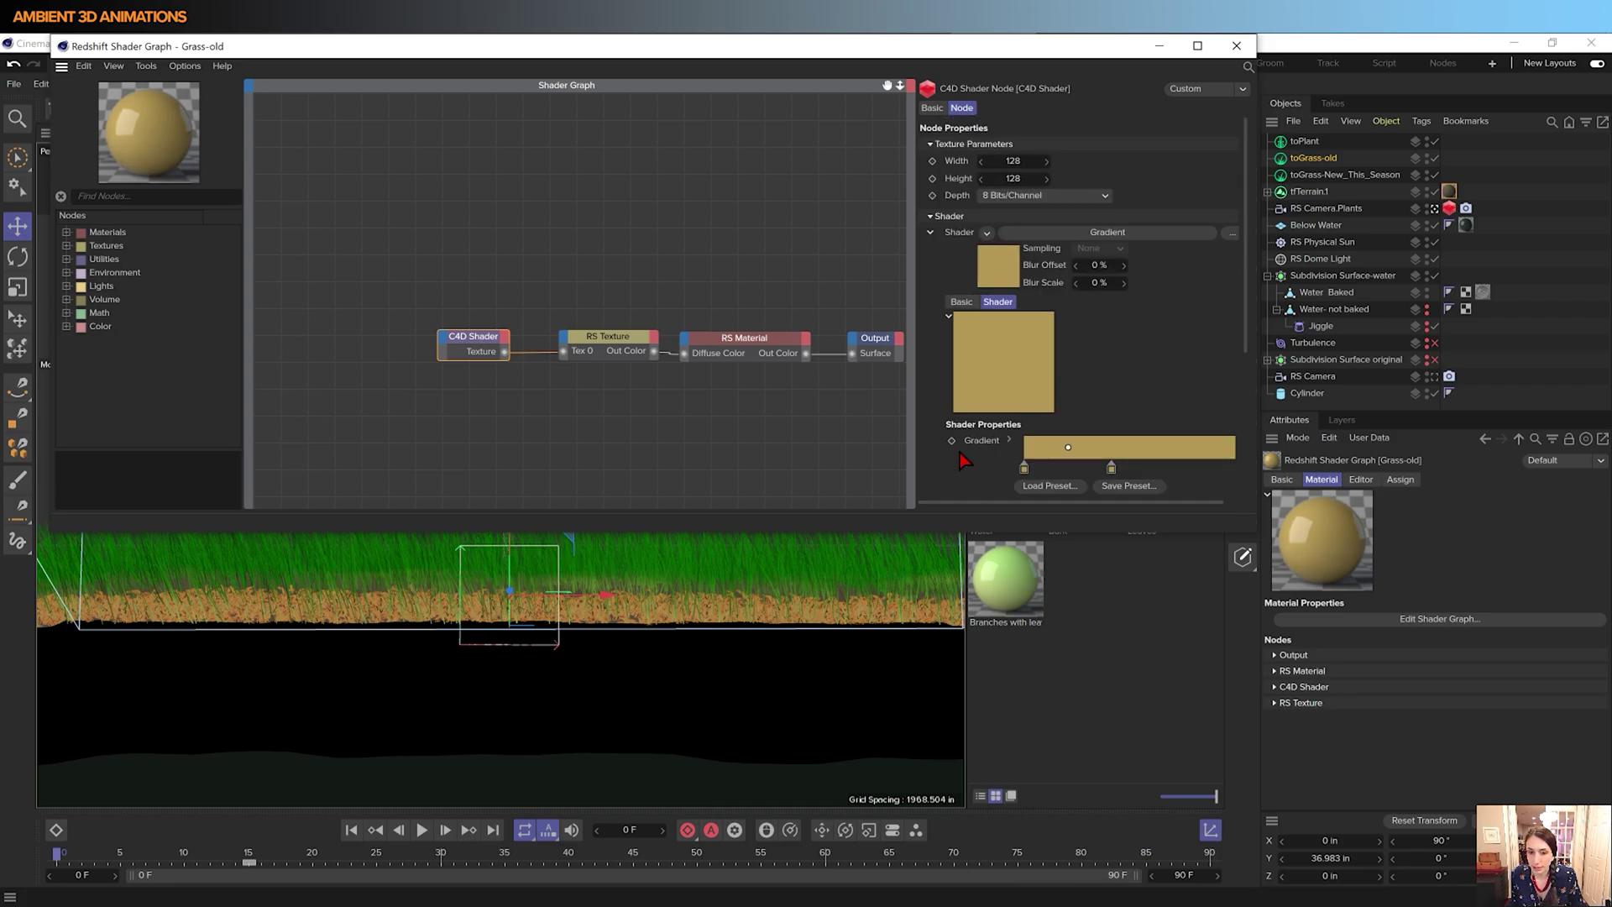
click(1236, 45)
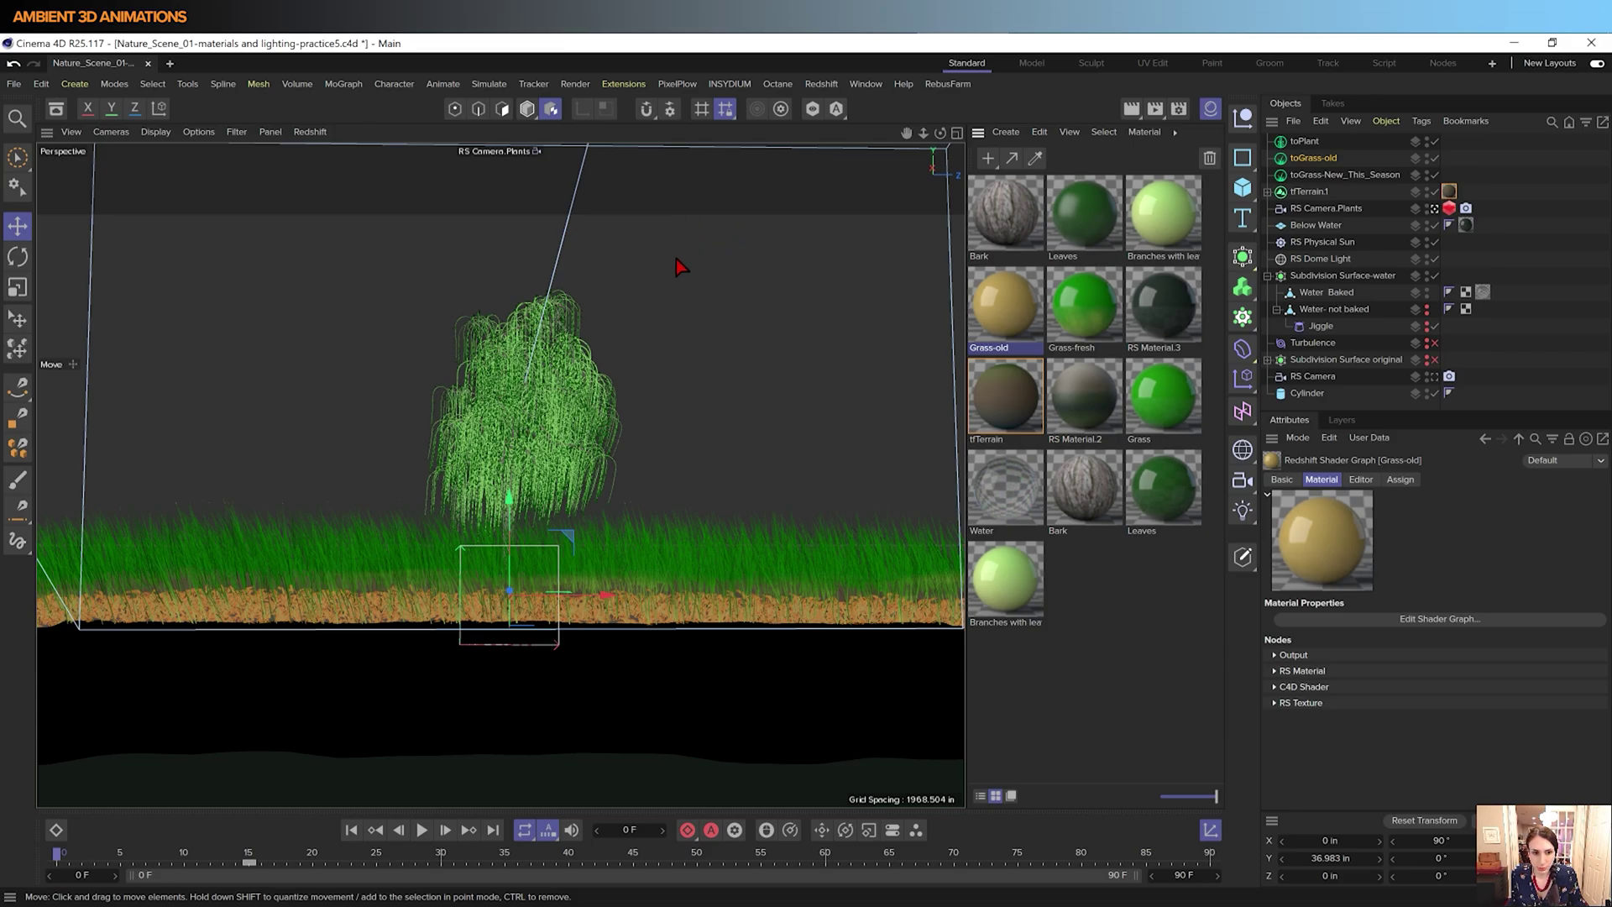
- Select toPlant and enable selections for all its parts, from Trunk, Leaf and Branch through Flower, Sepal and Custom Object
click(1304, 141)
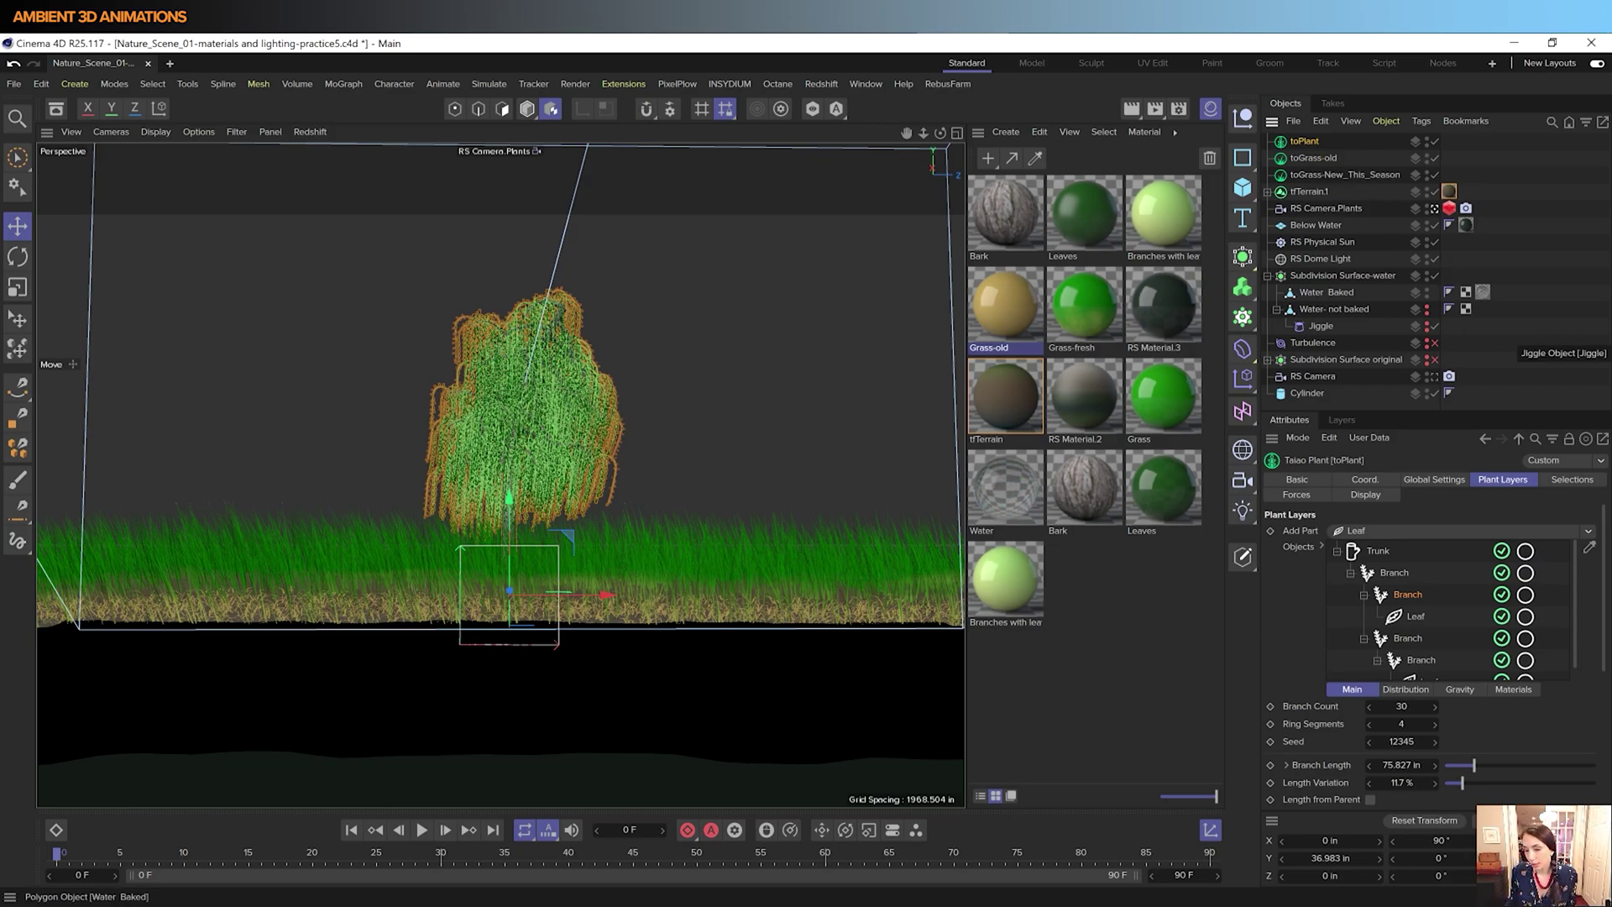
click(1574, 480)
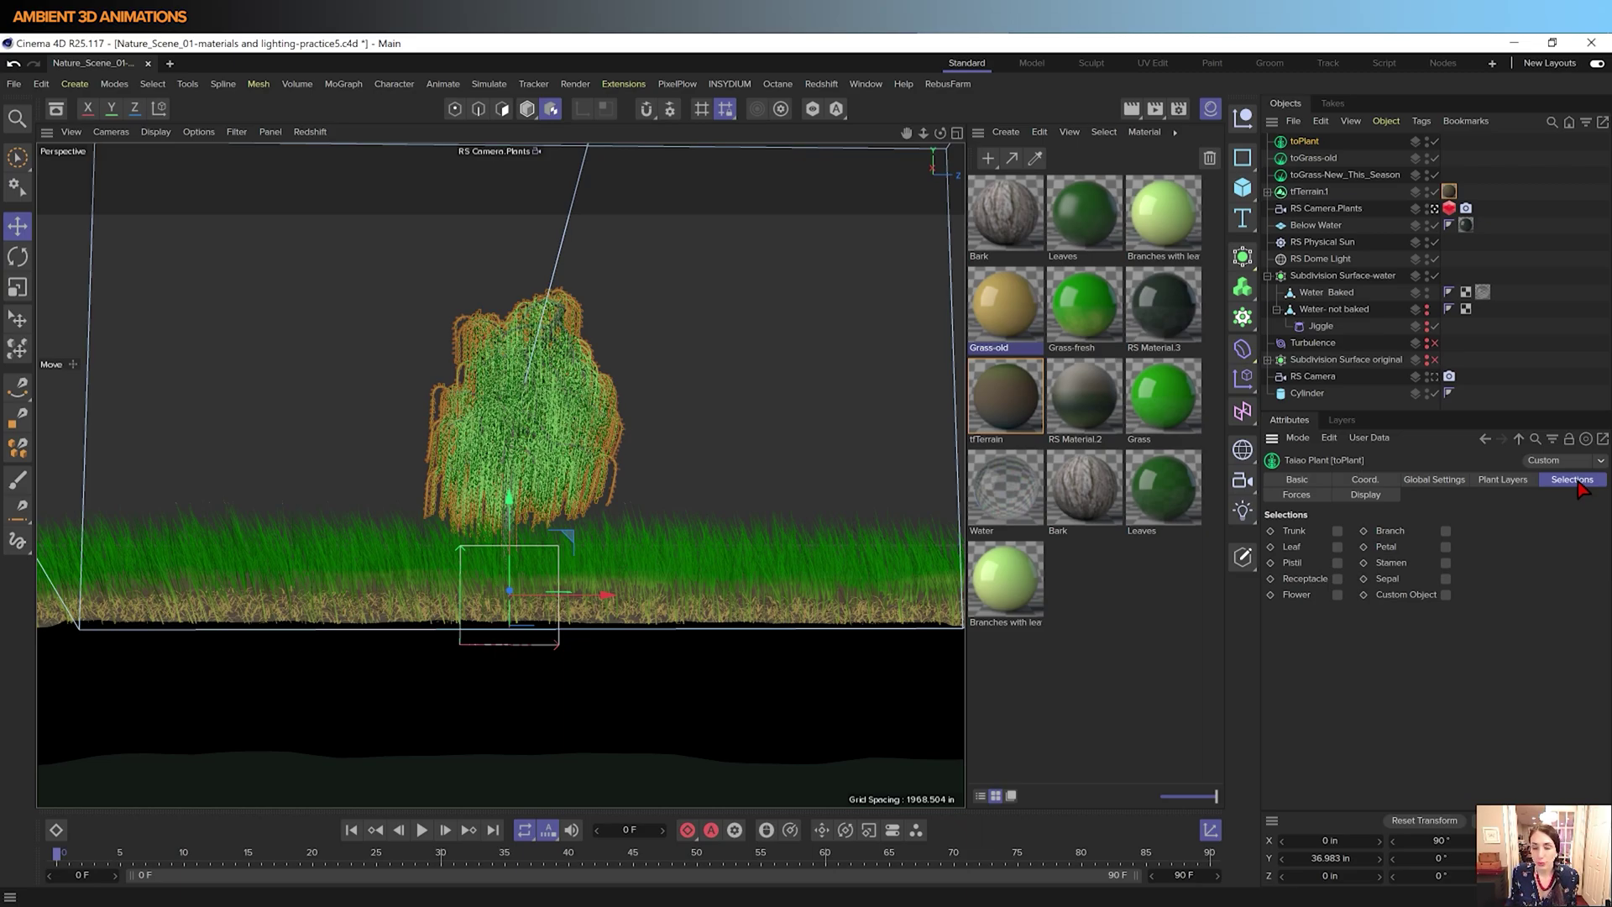
click(1338, 547)
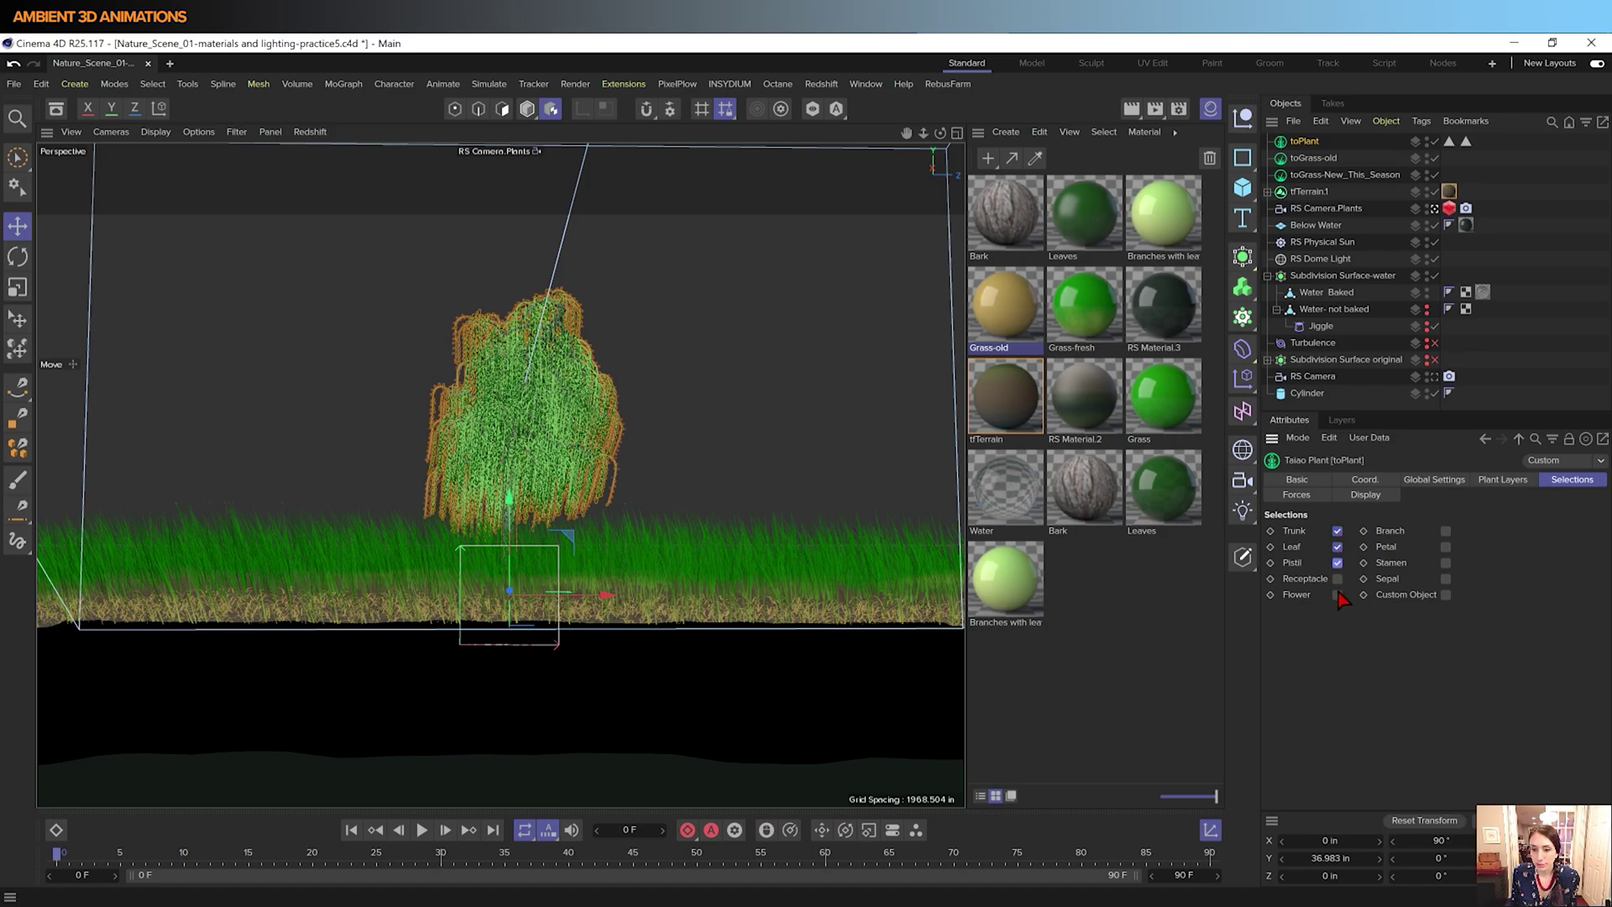
click(1338, 579)
click(1338, 595)
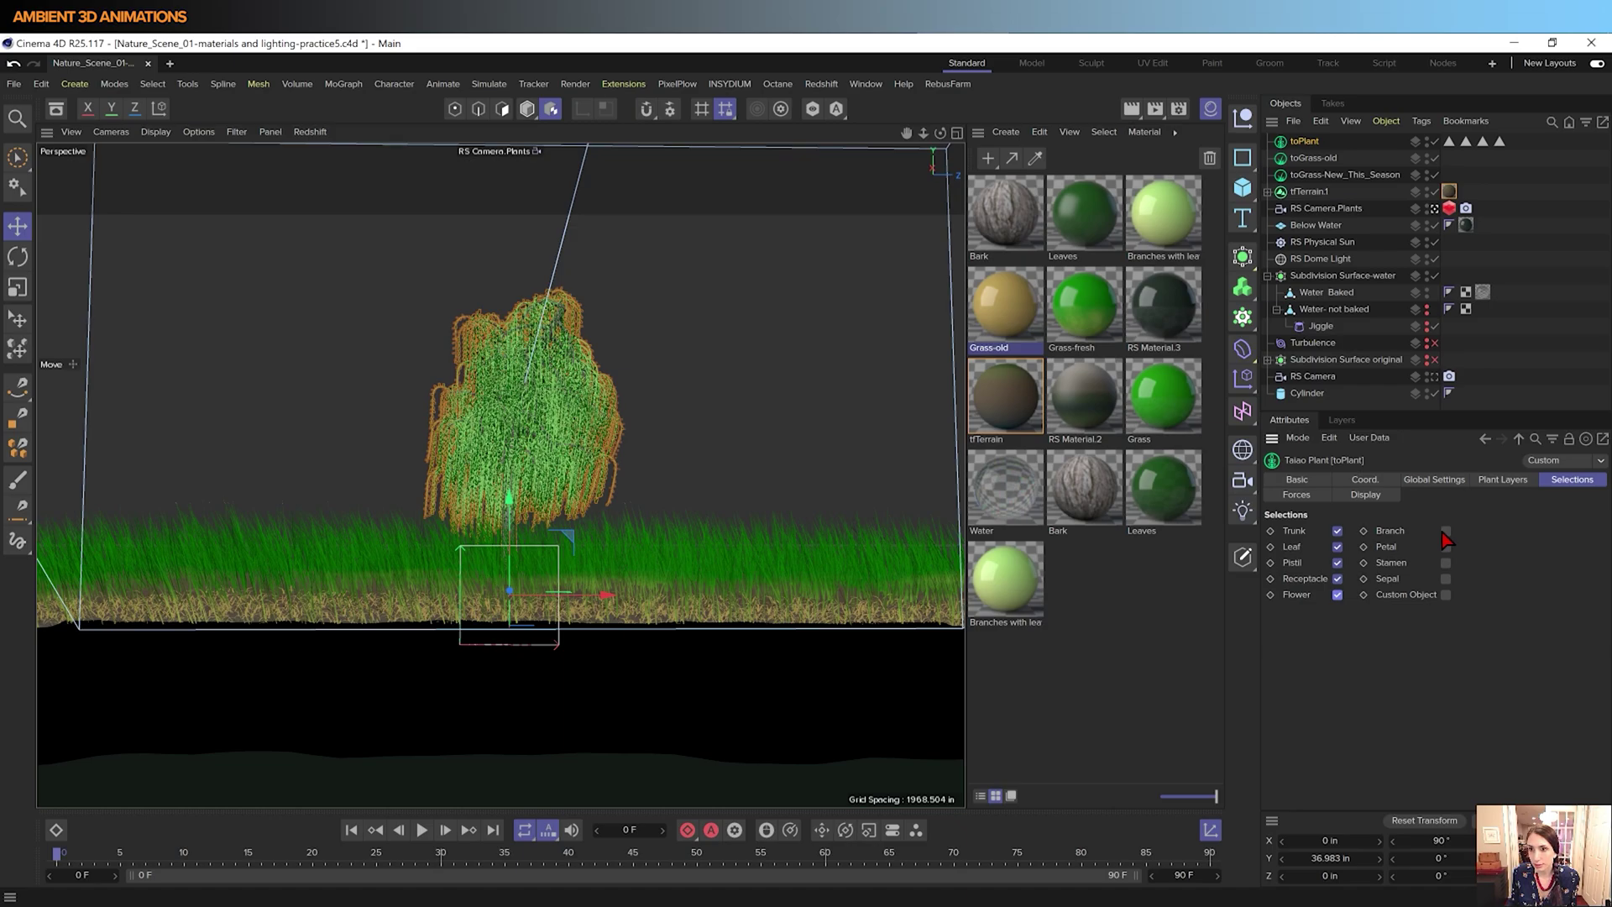
click(1447, 530)
click(1447, 546)
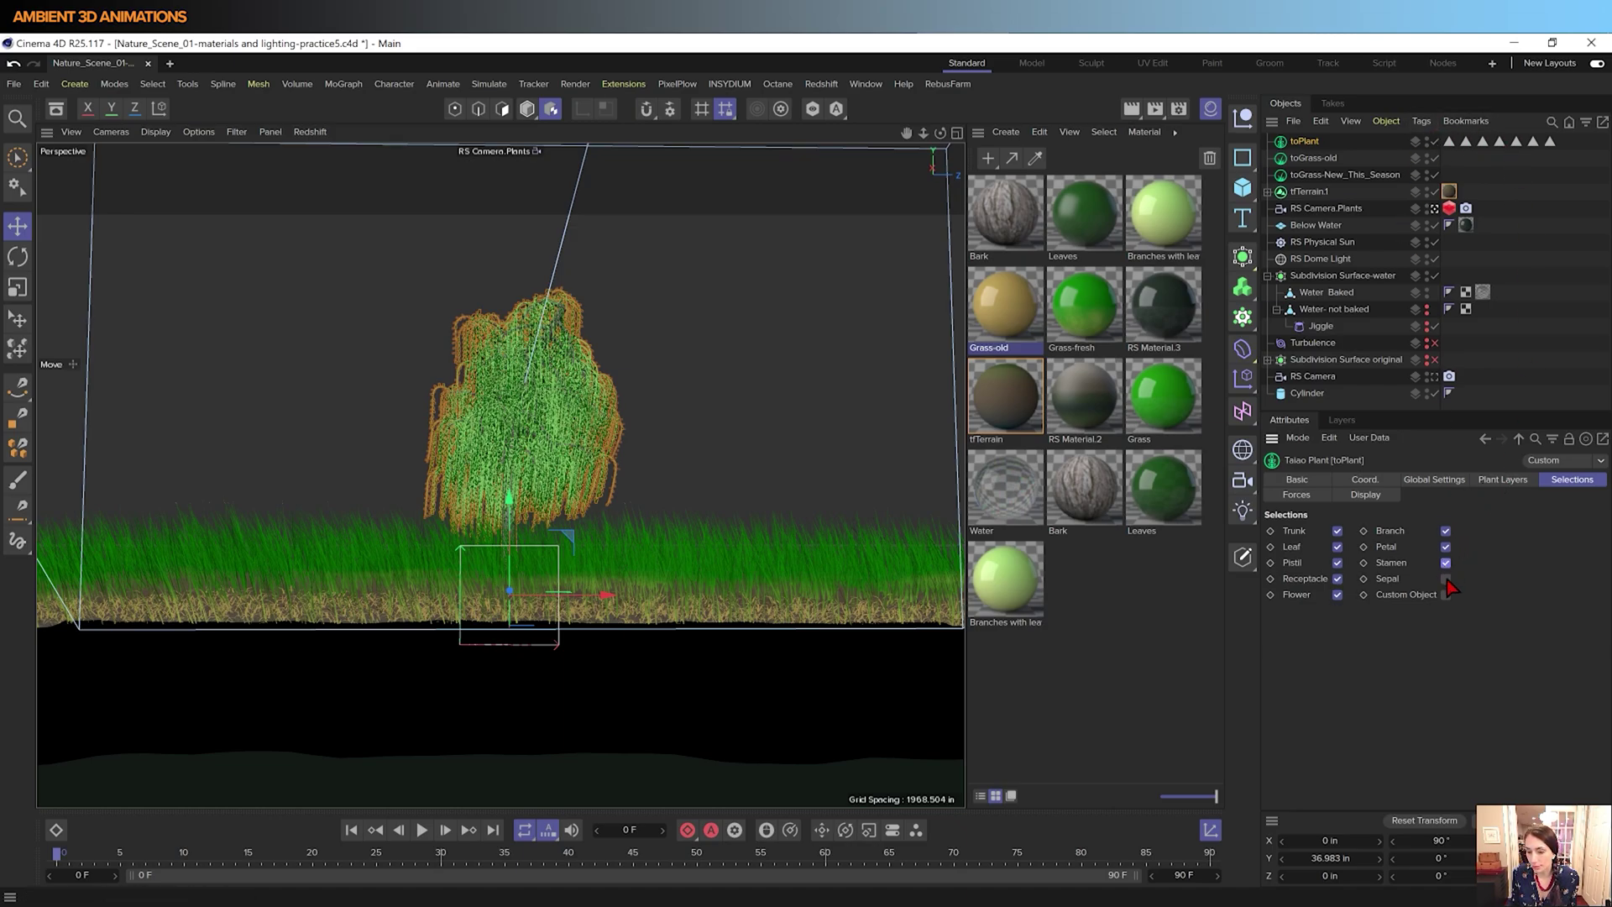
click(1446, 579)
click(1446, 595)
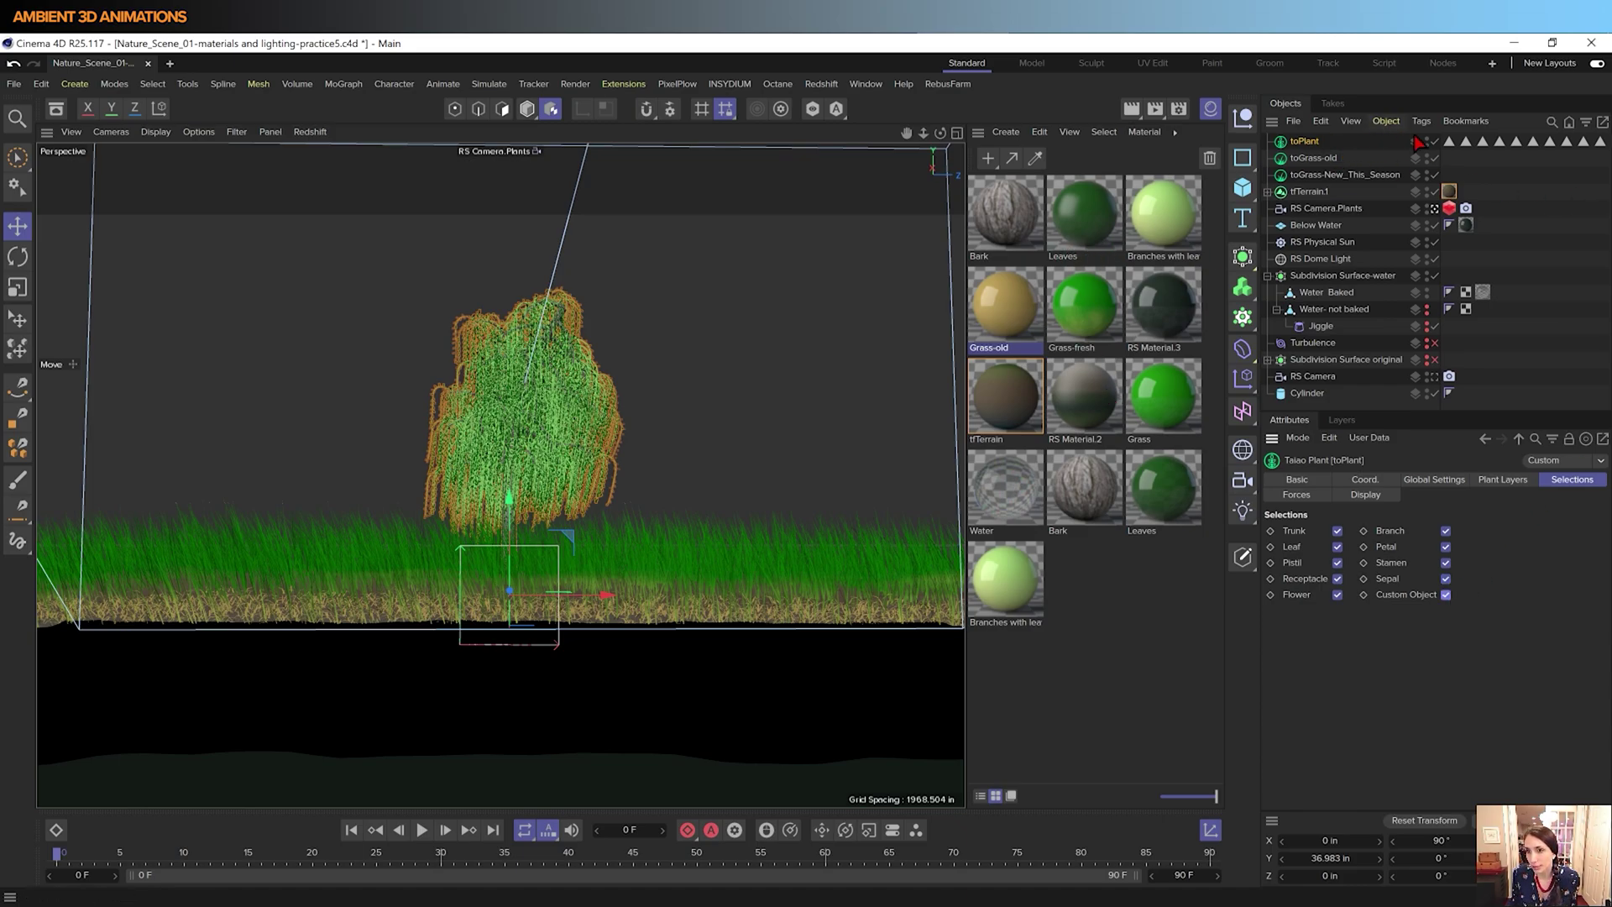
- Inspect the first four polygon selection tags of toPlant one after another
click(1450, 143)
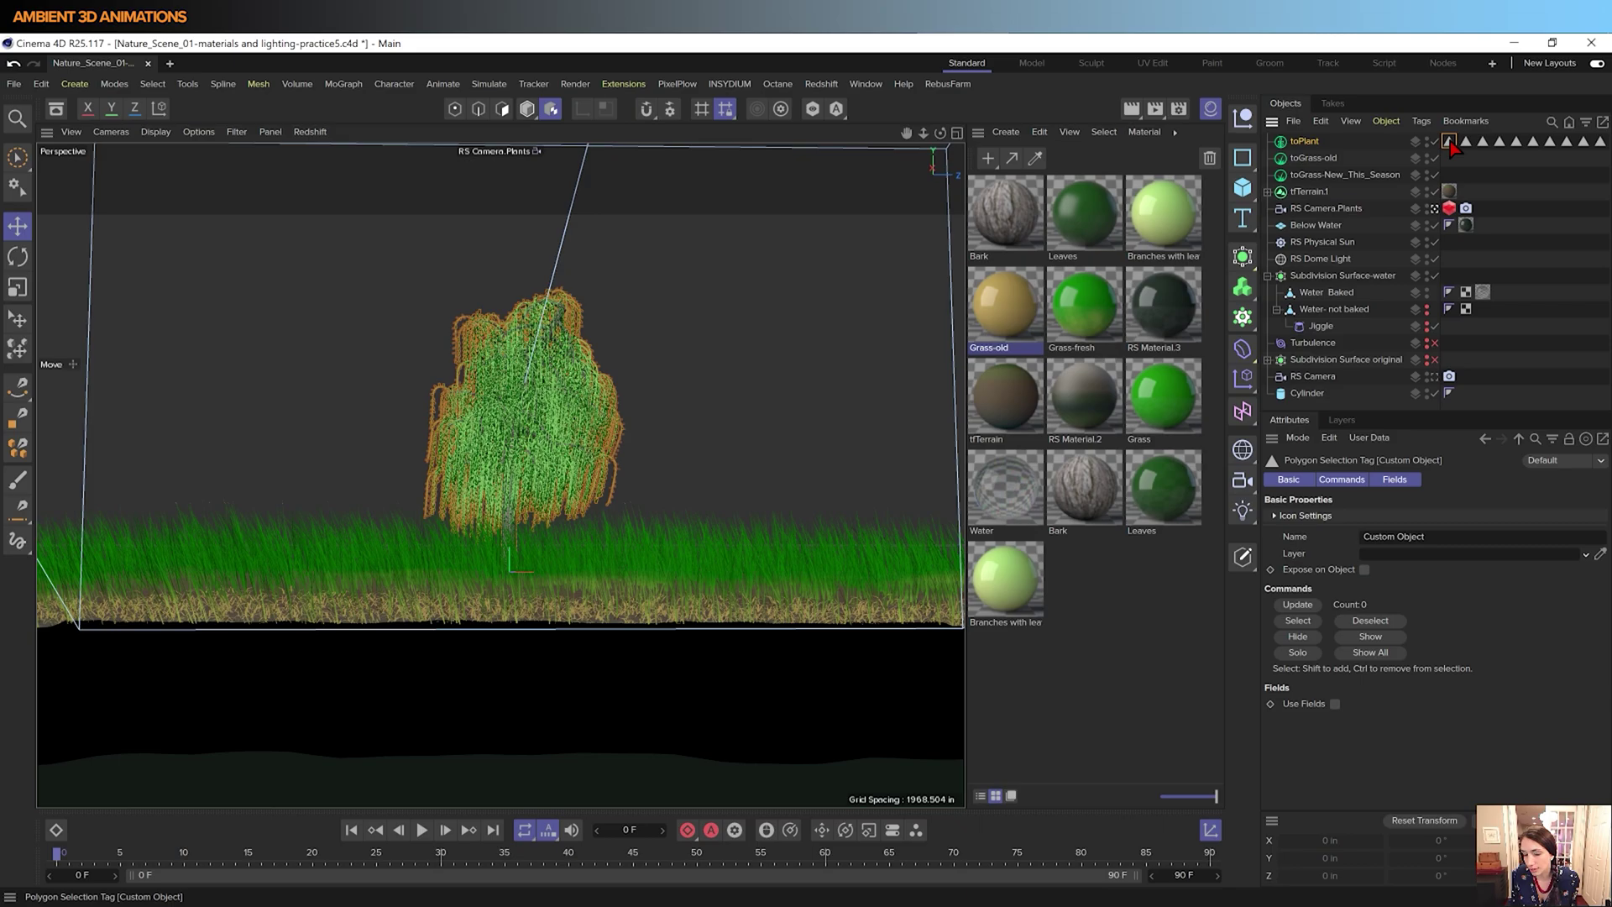
click(1467, 142)
click(1483, 142)
click(1500, 142)
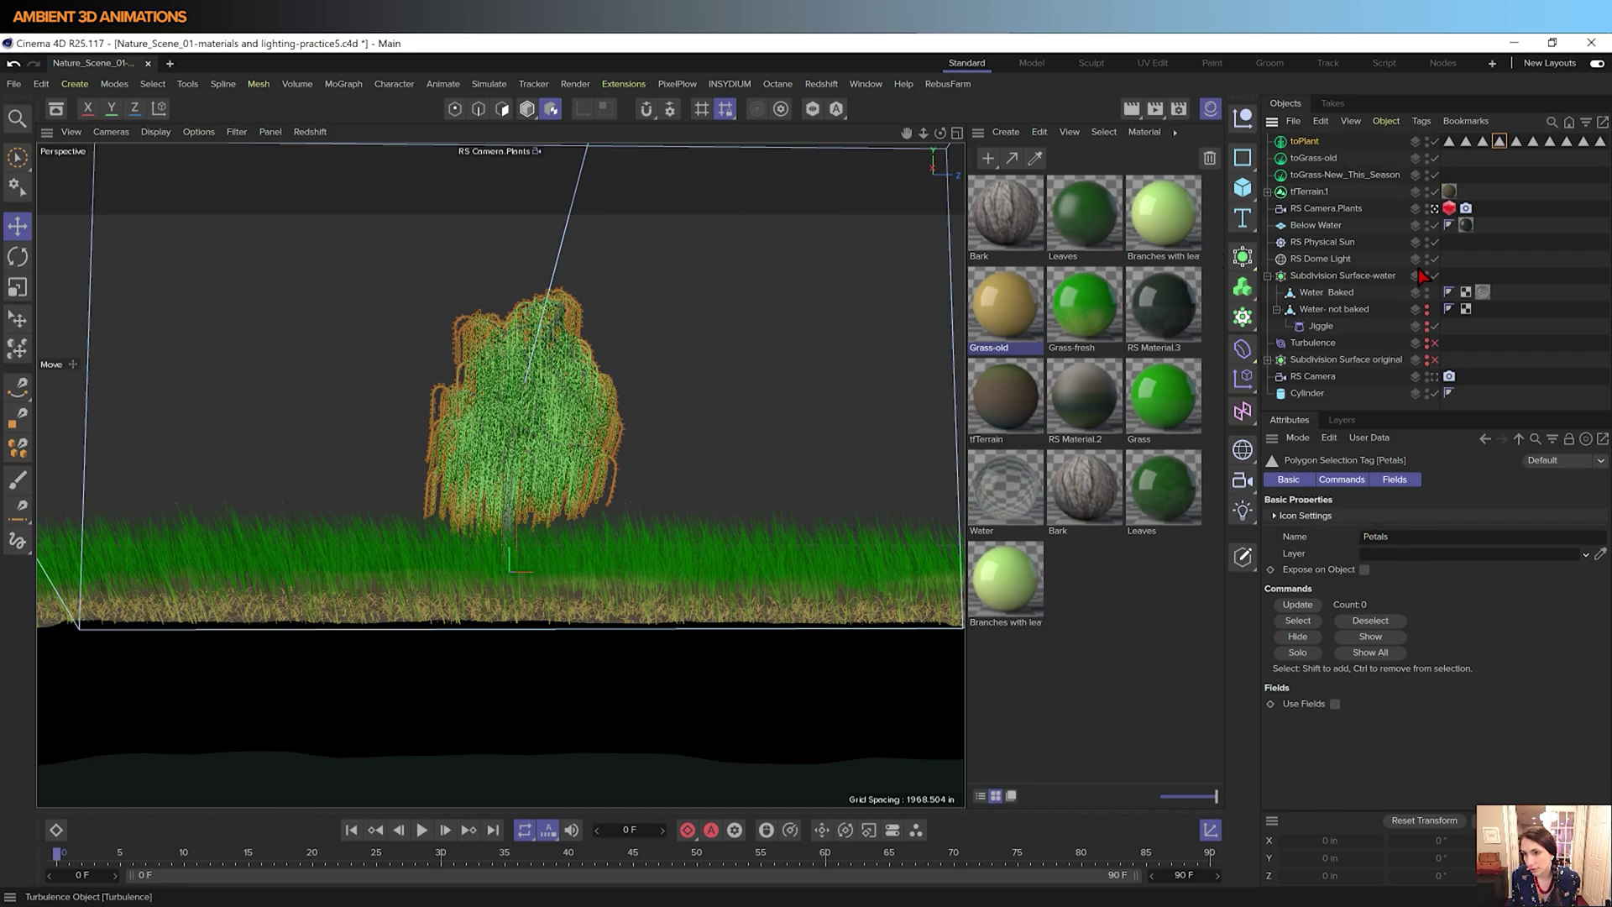
- Disable all part selections of toPlant again, so that its polygon selection tags are removed
click(1306, 143)
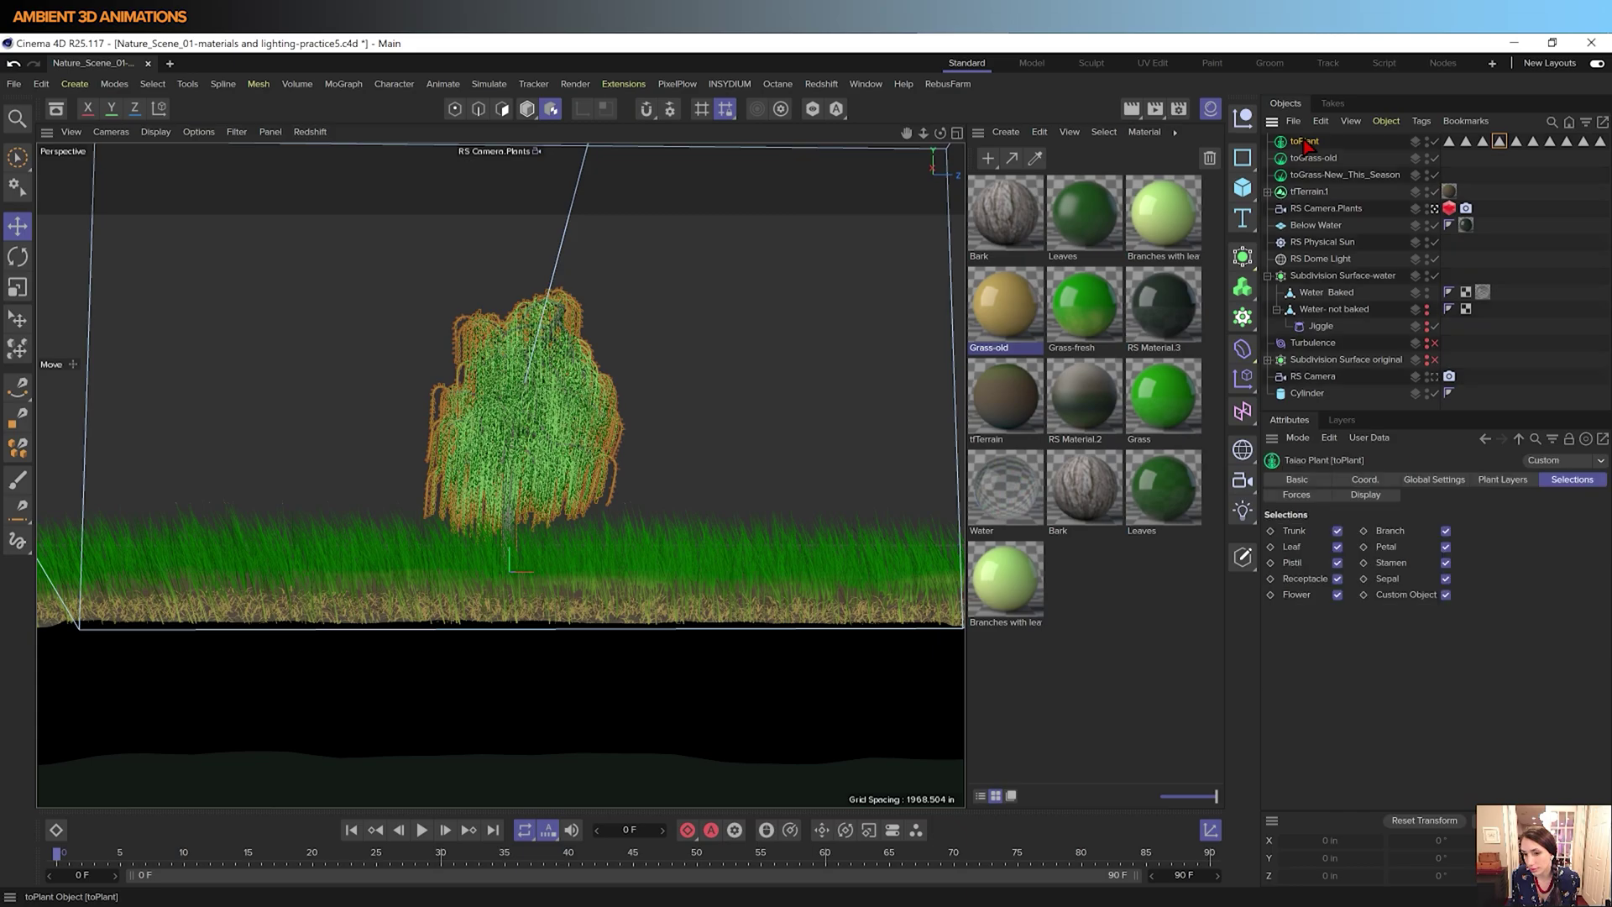
click(1446, 547)
click(1447, 563)
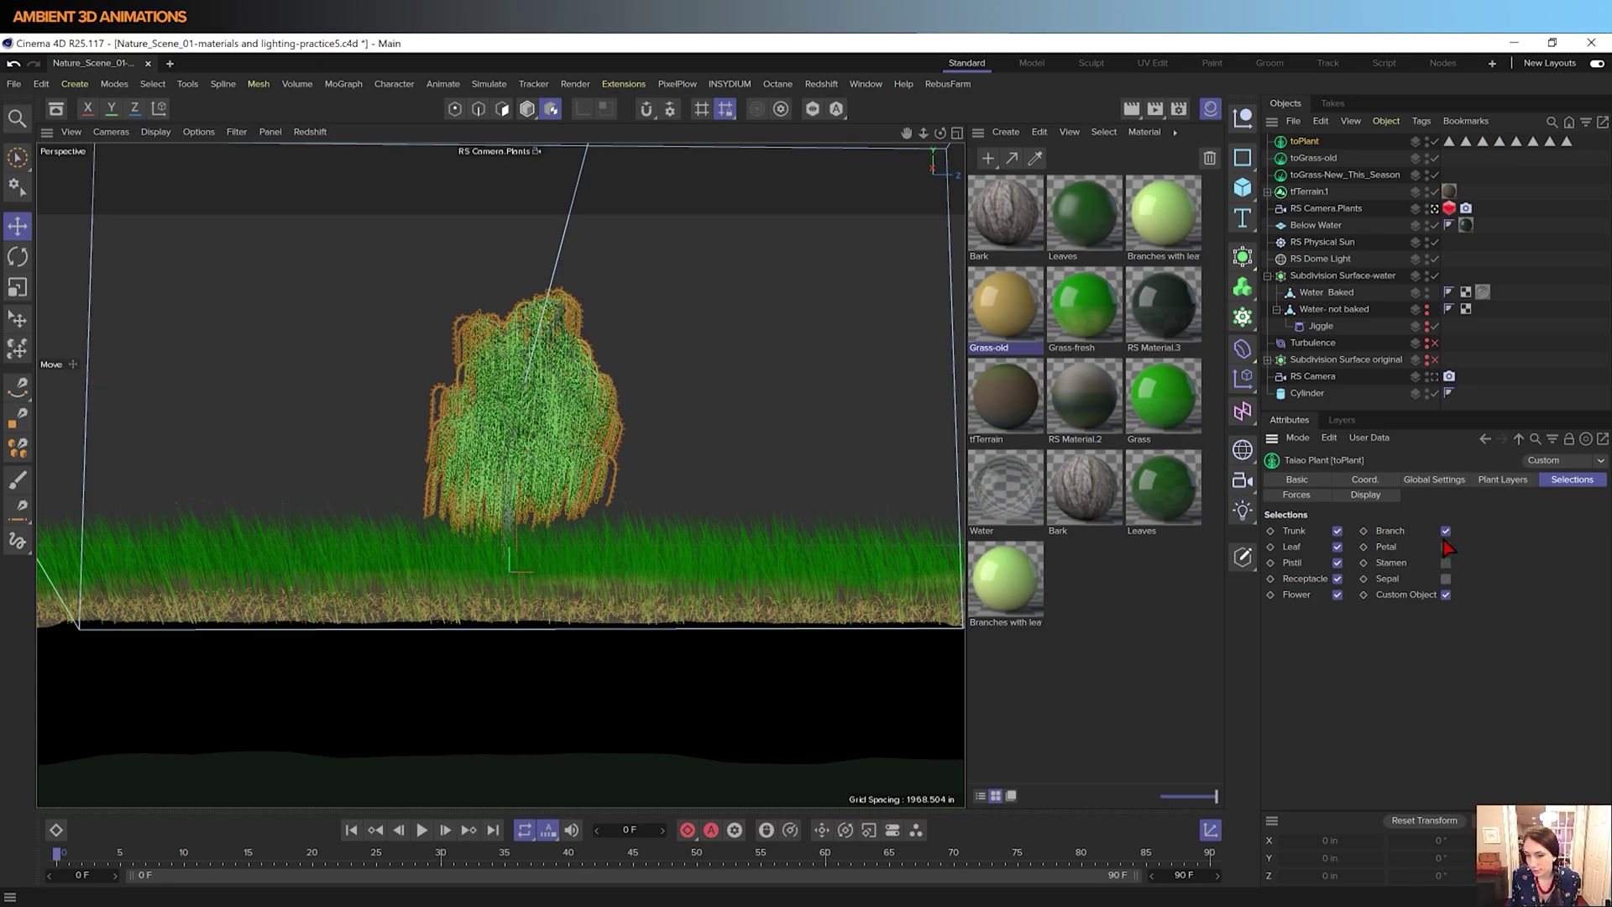
click(1446, 578)
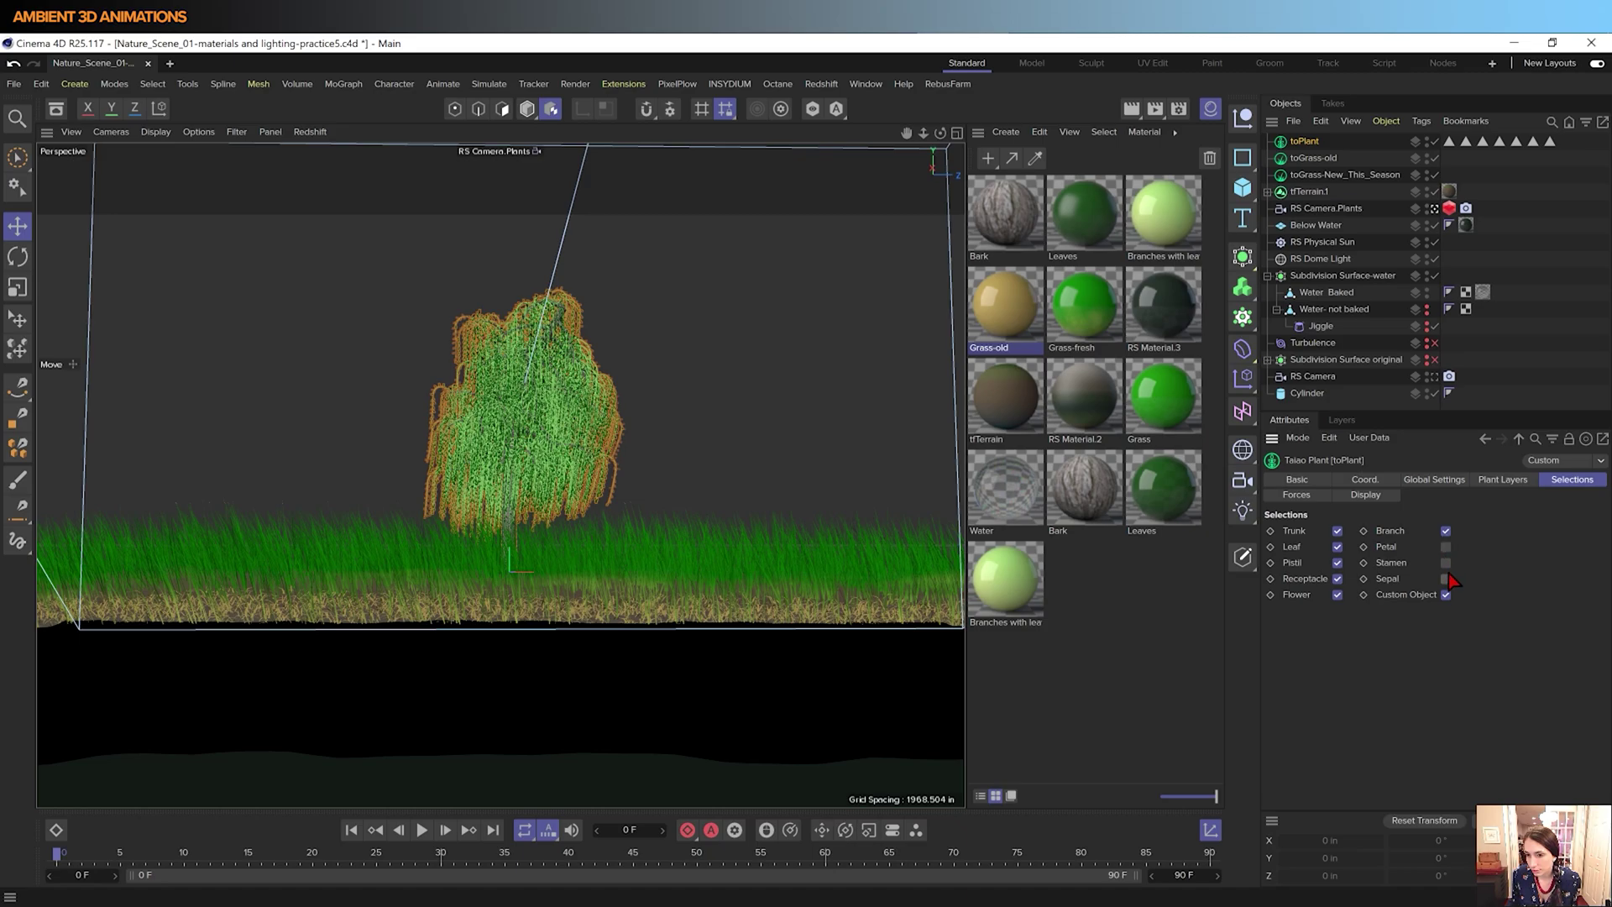
click(1446, 532)
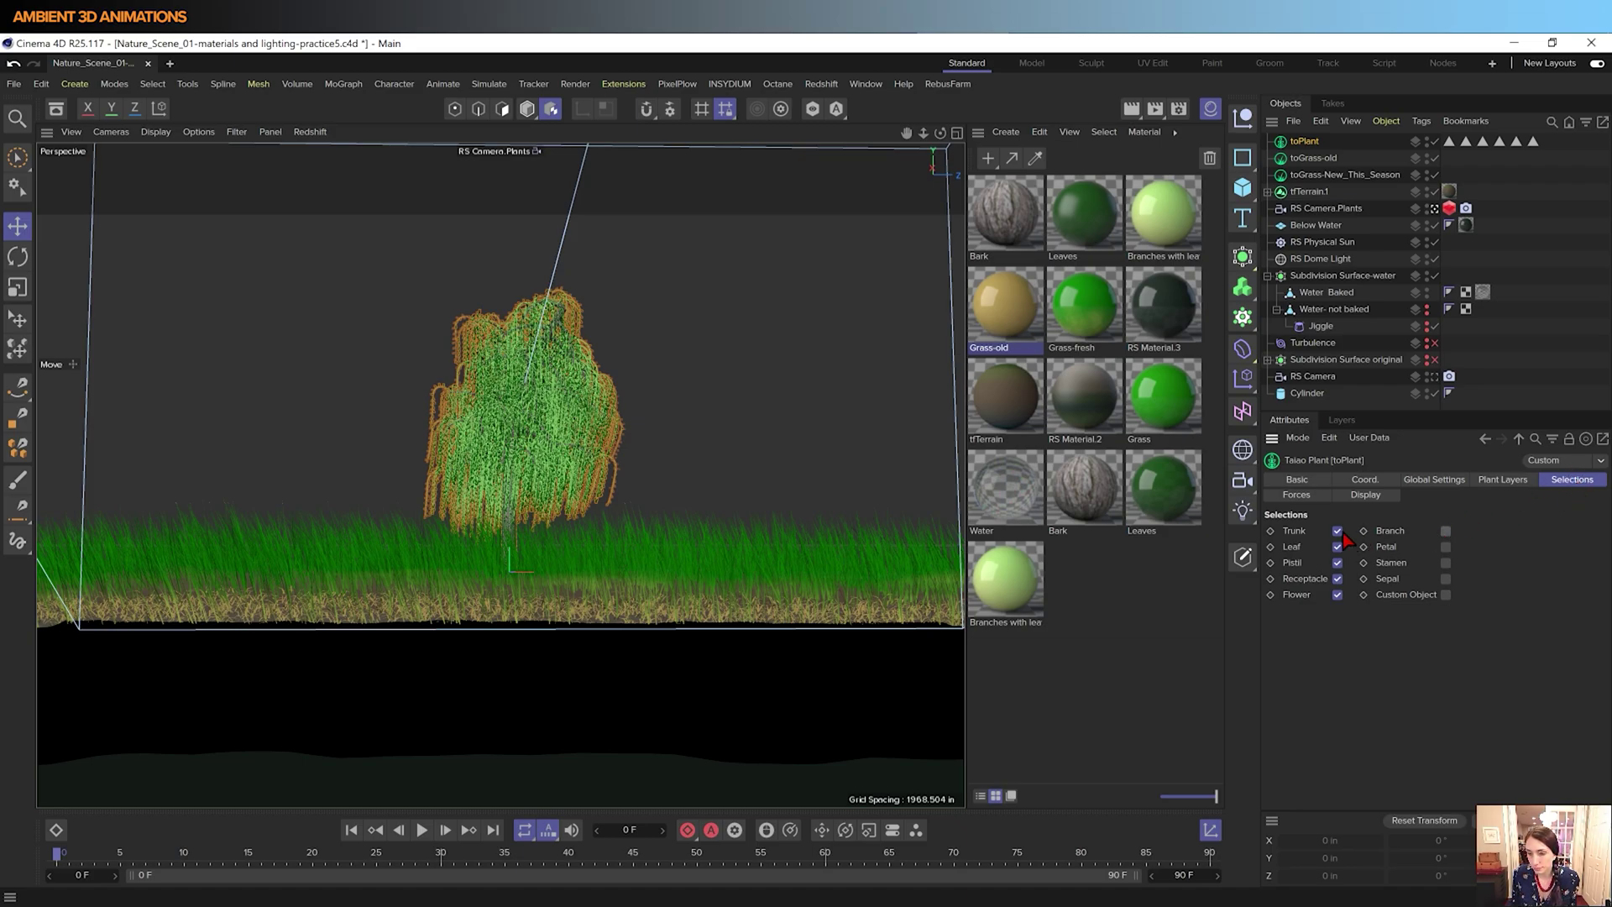
drag(1343, 532, 1338, 593)
click(1338, 594)
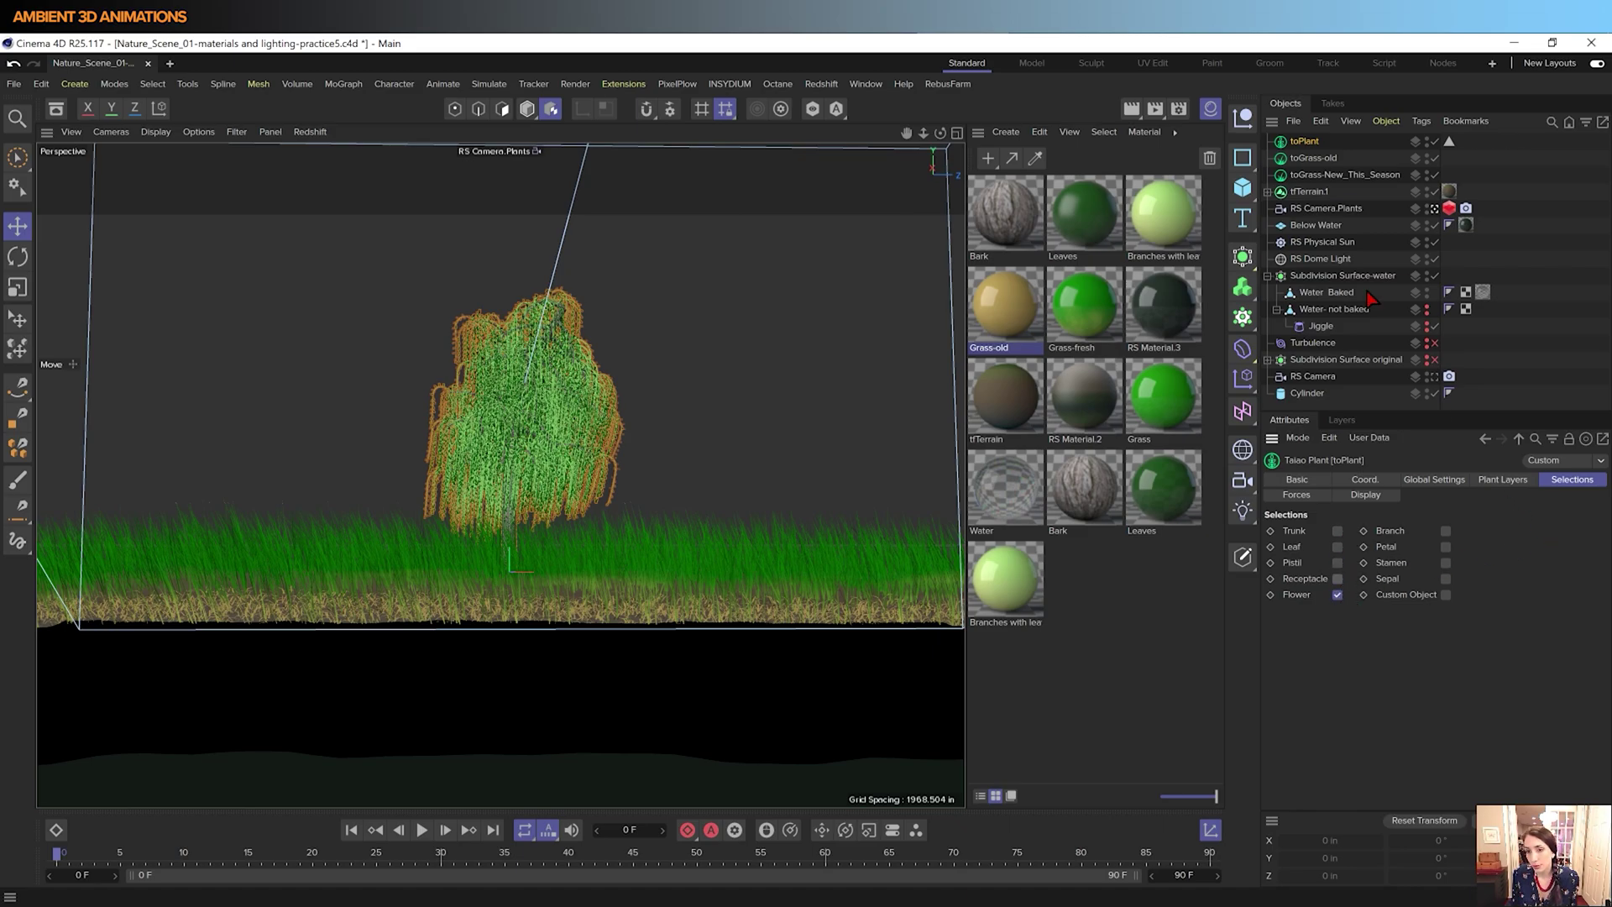
click(1337, 595)
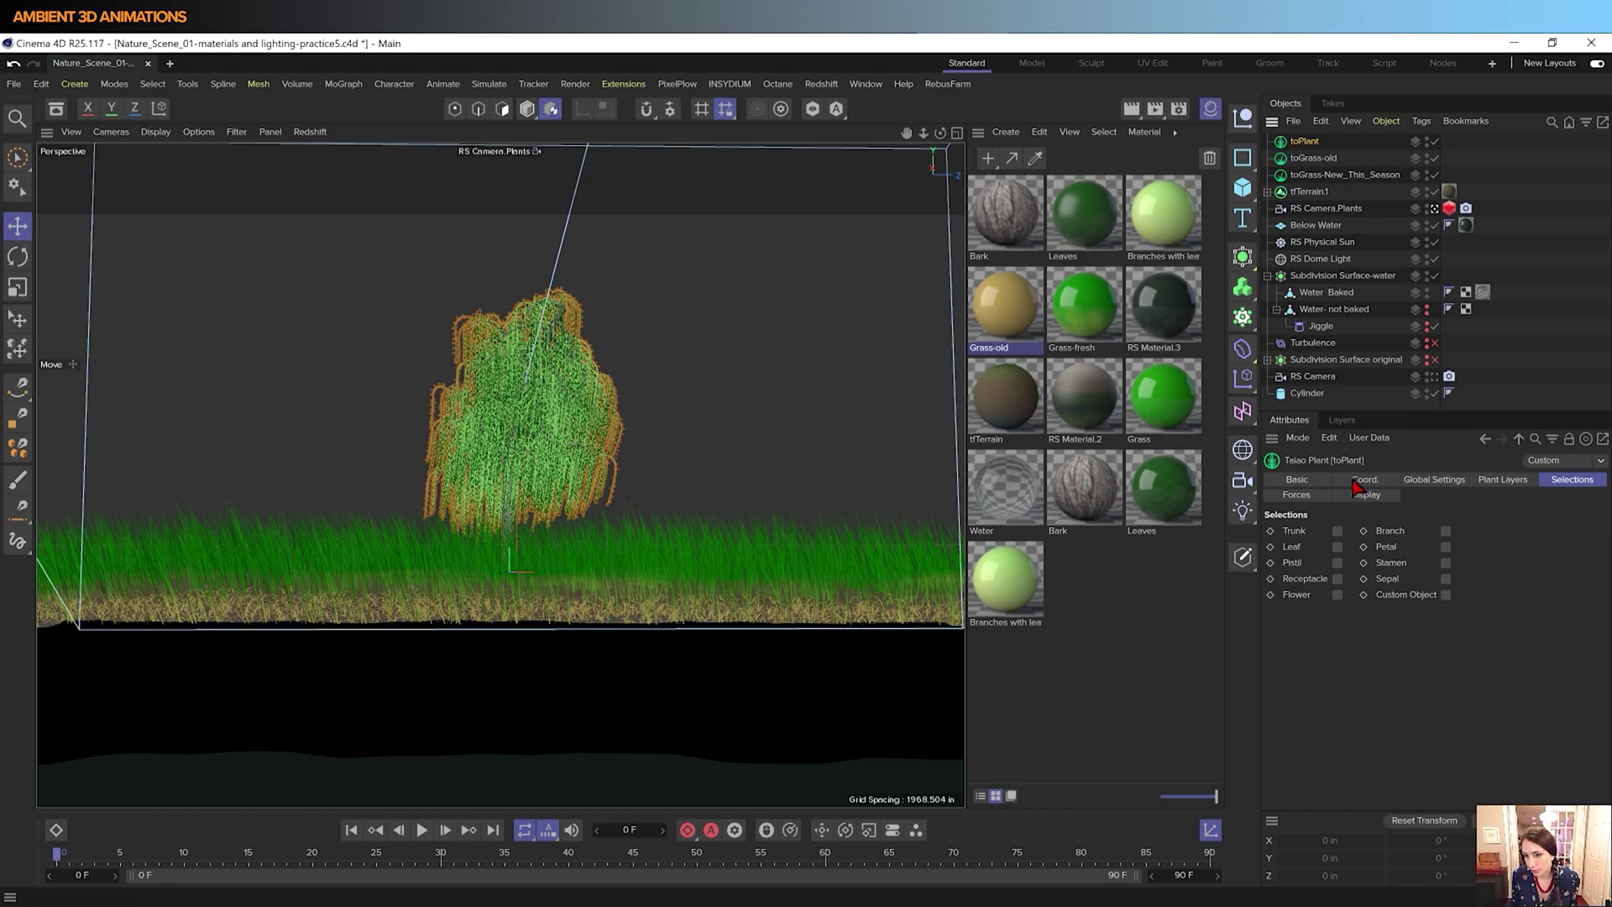
- Review the materials assigned to the main branch, its sub-branch and the leaf in toPlant's plant layers
click(1491, 485)
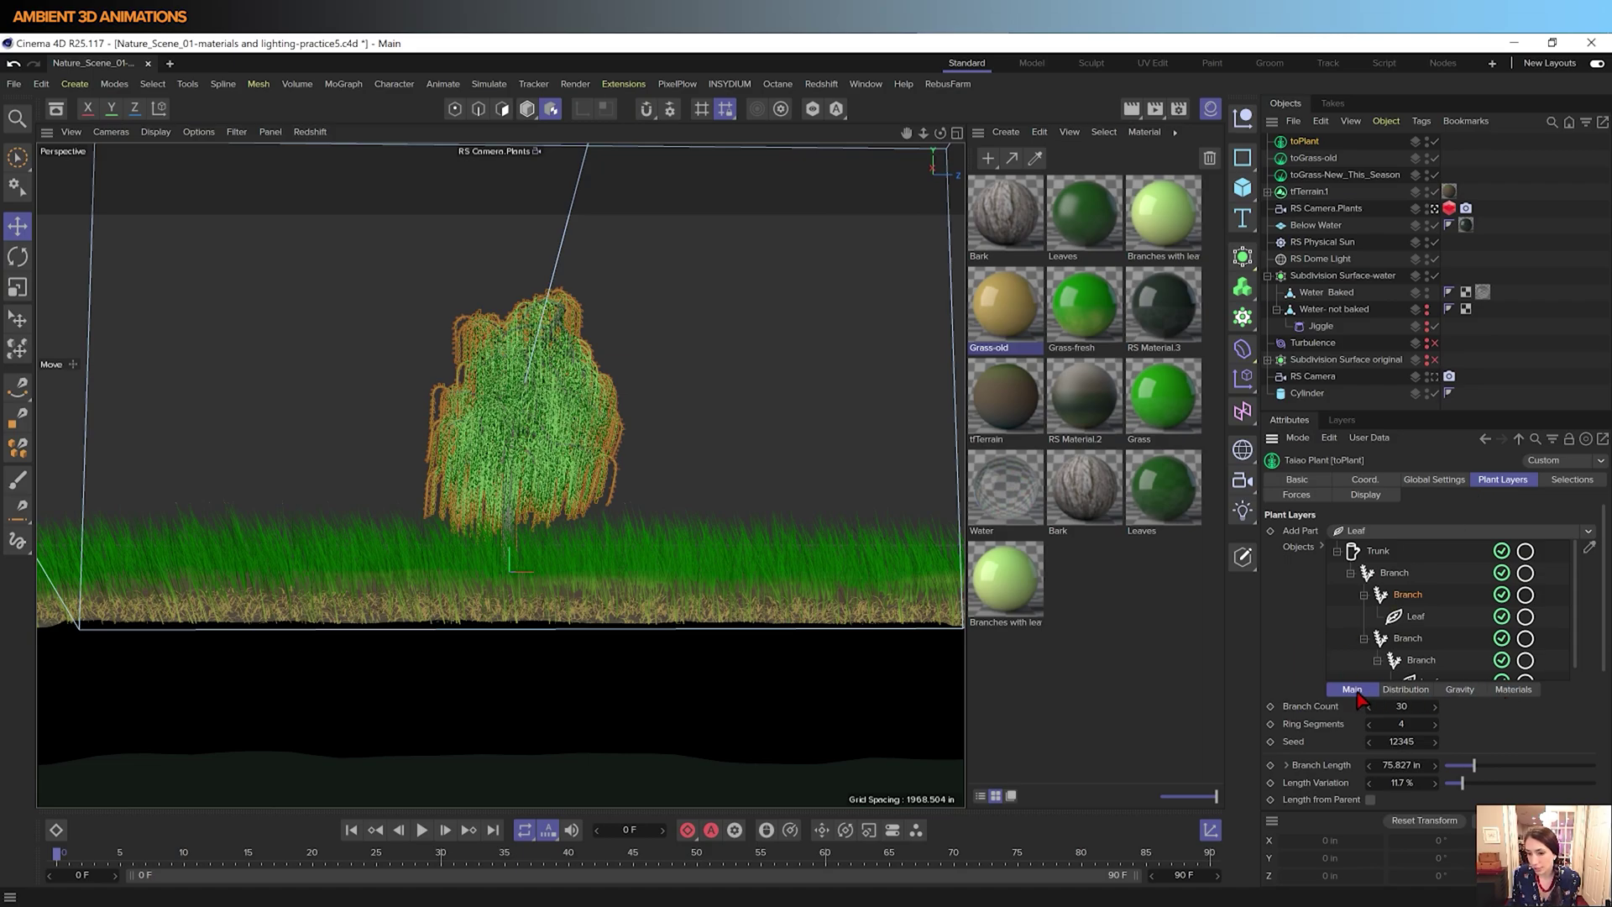
click(1510, 694)
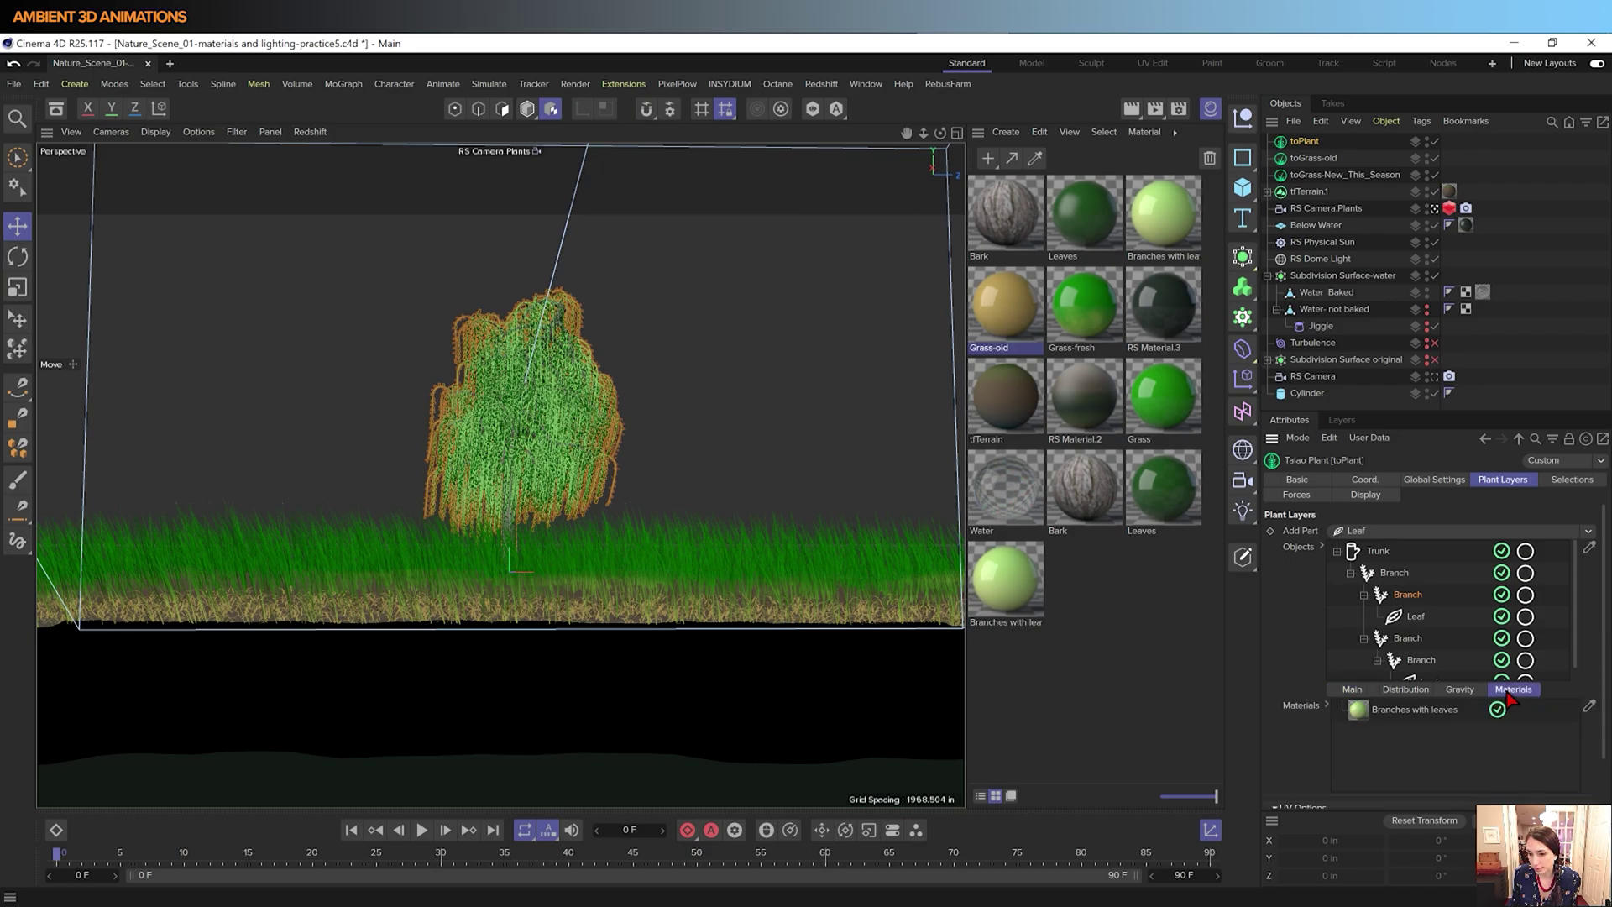
click(1405, 577)
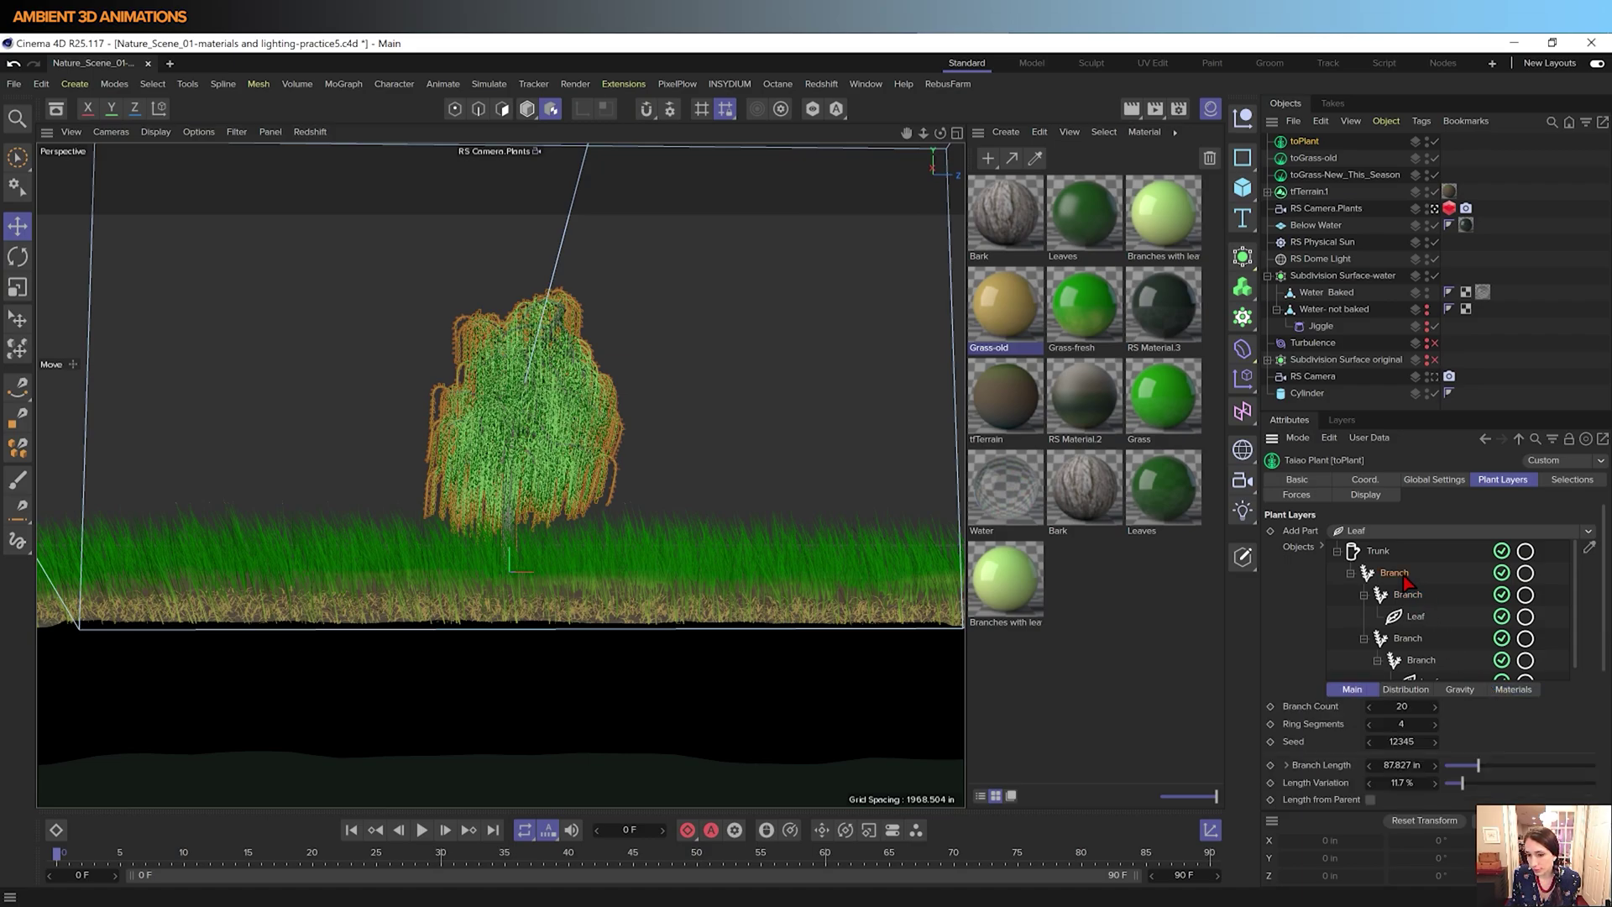
click(1508, 691)
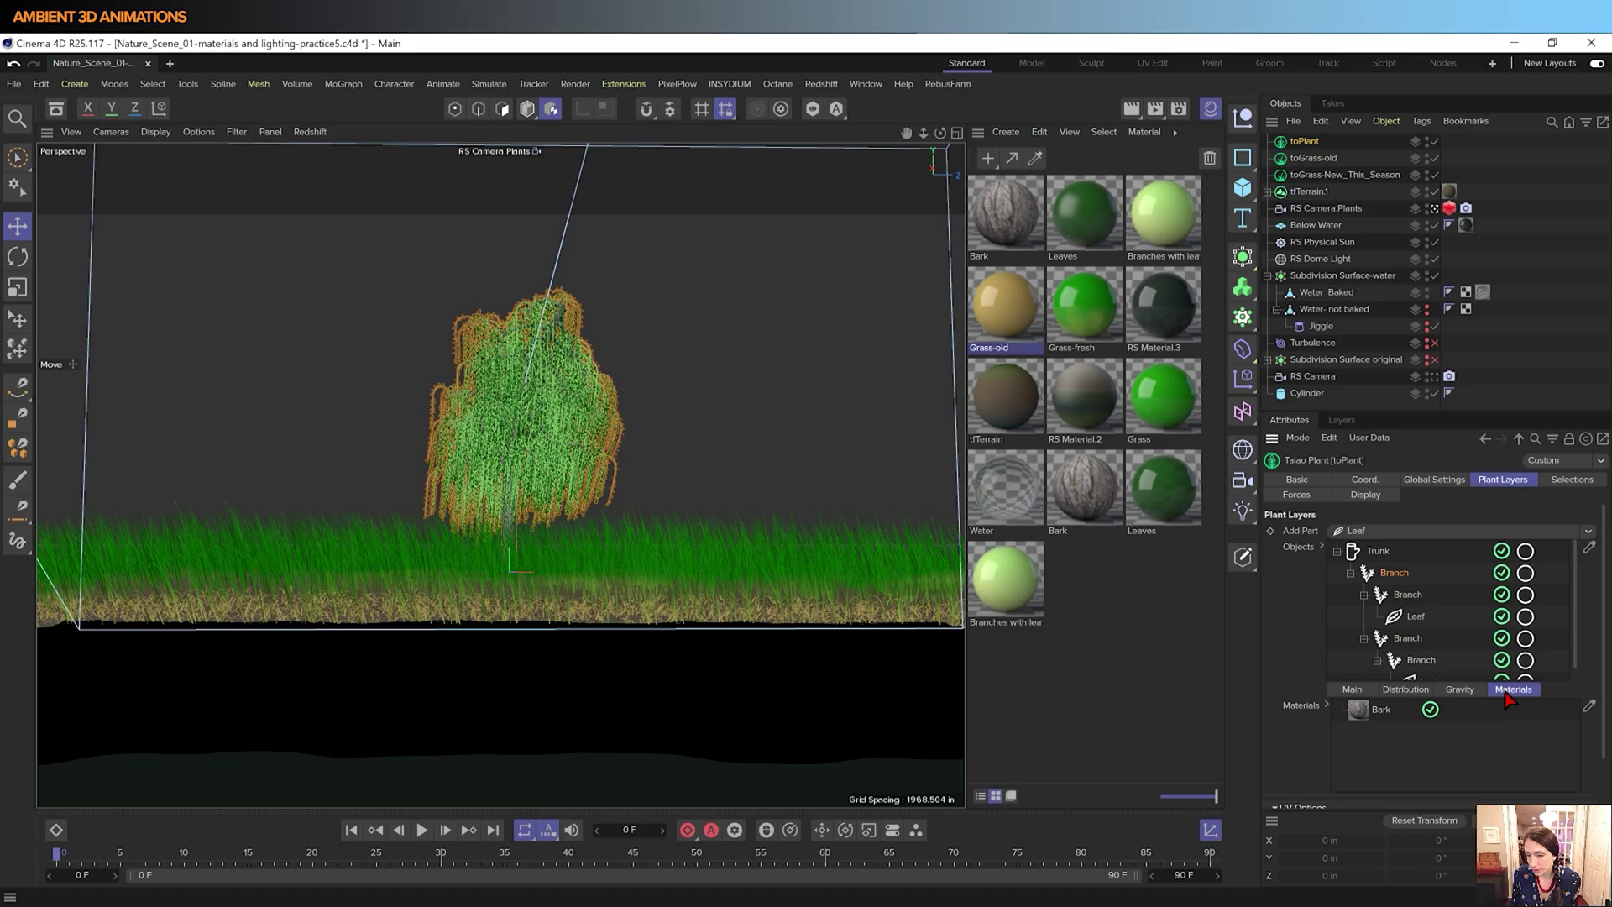
click(1416, 618)
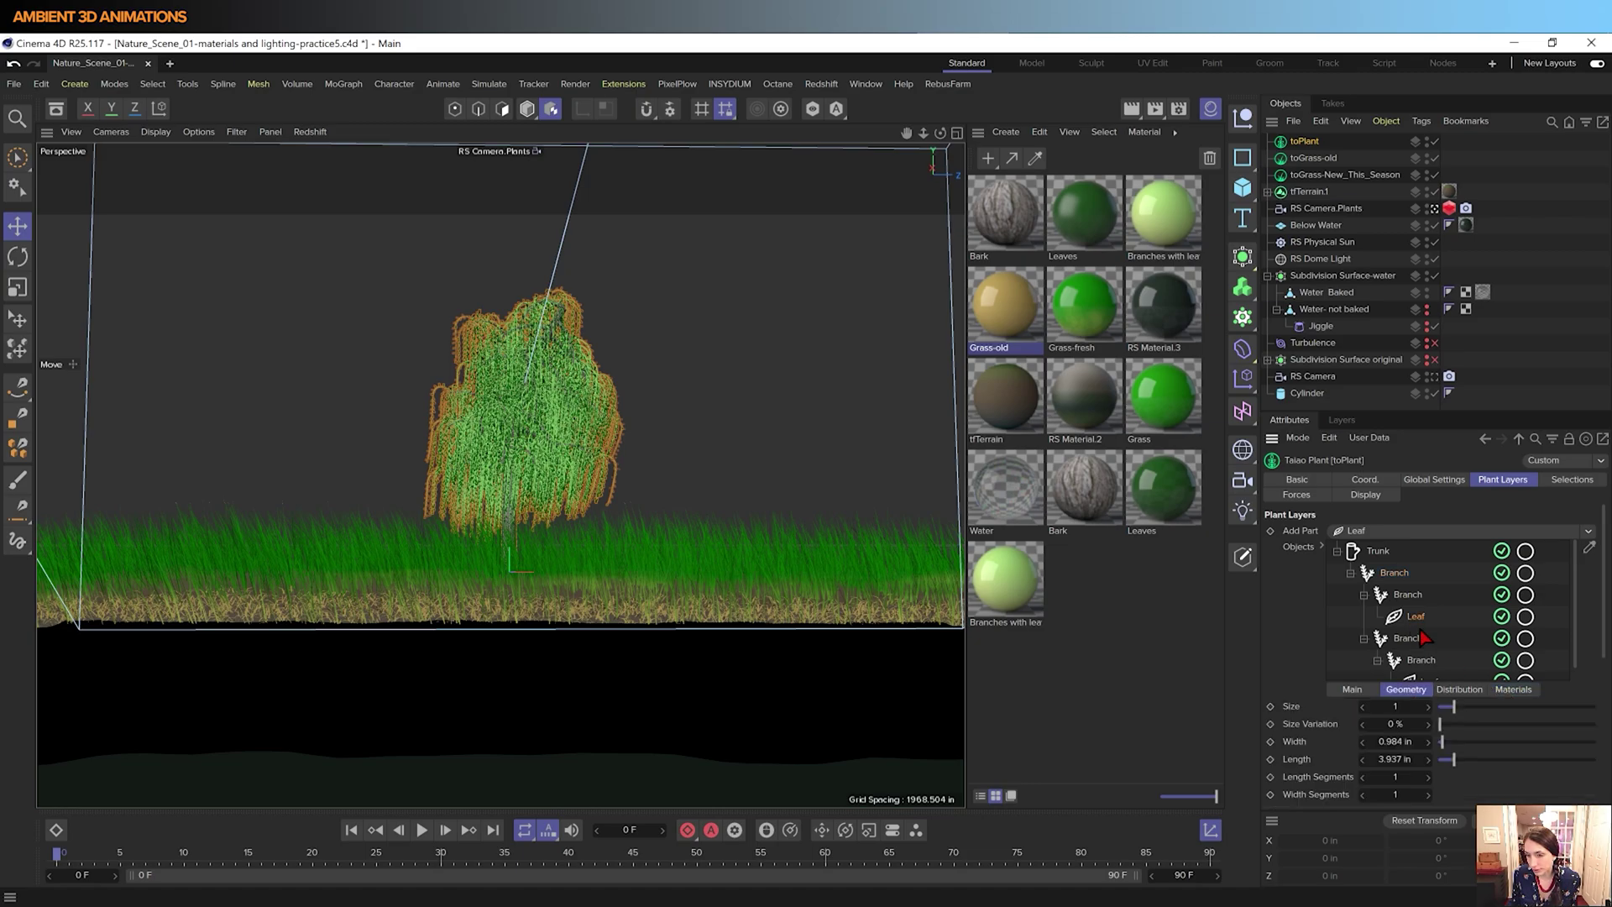
click(1527, 693)
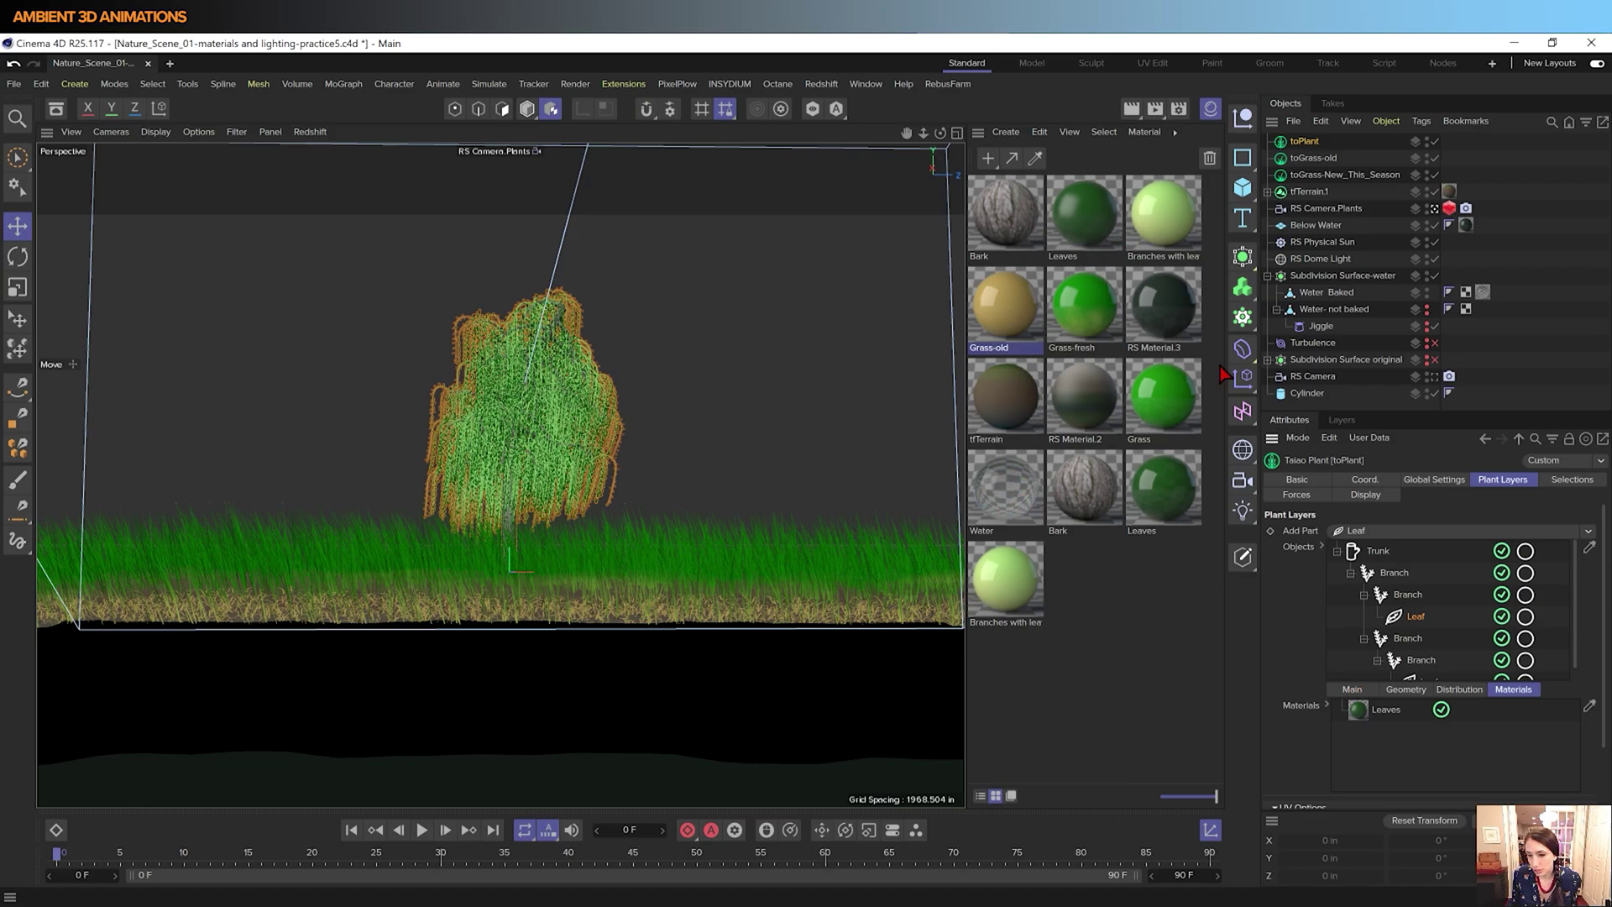
click(1400, 594)
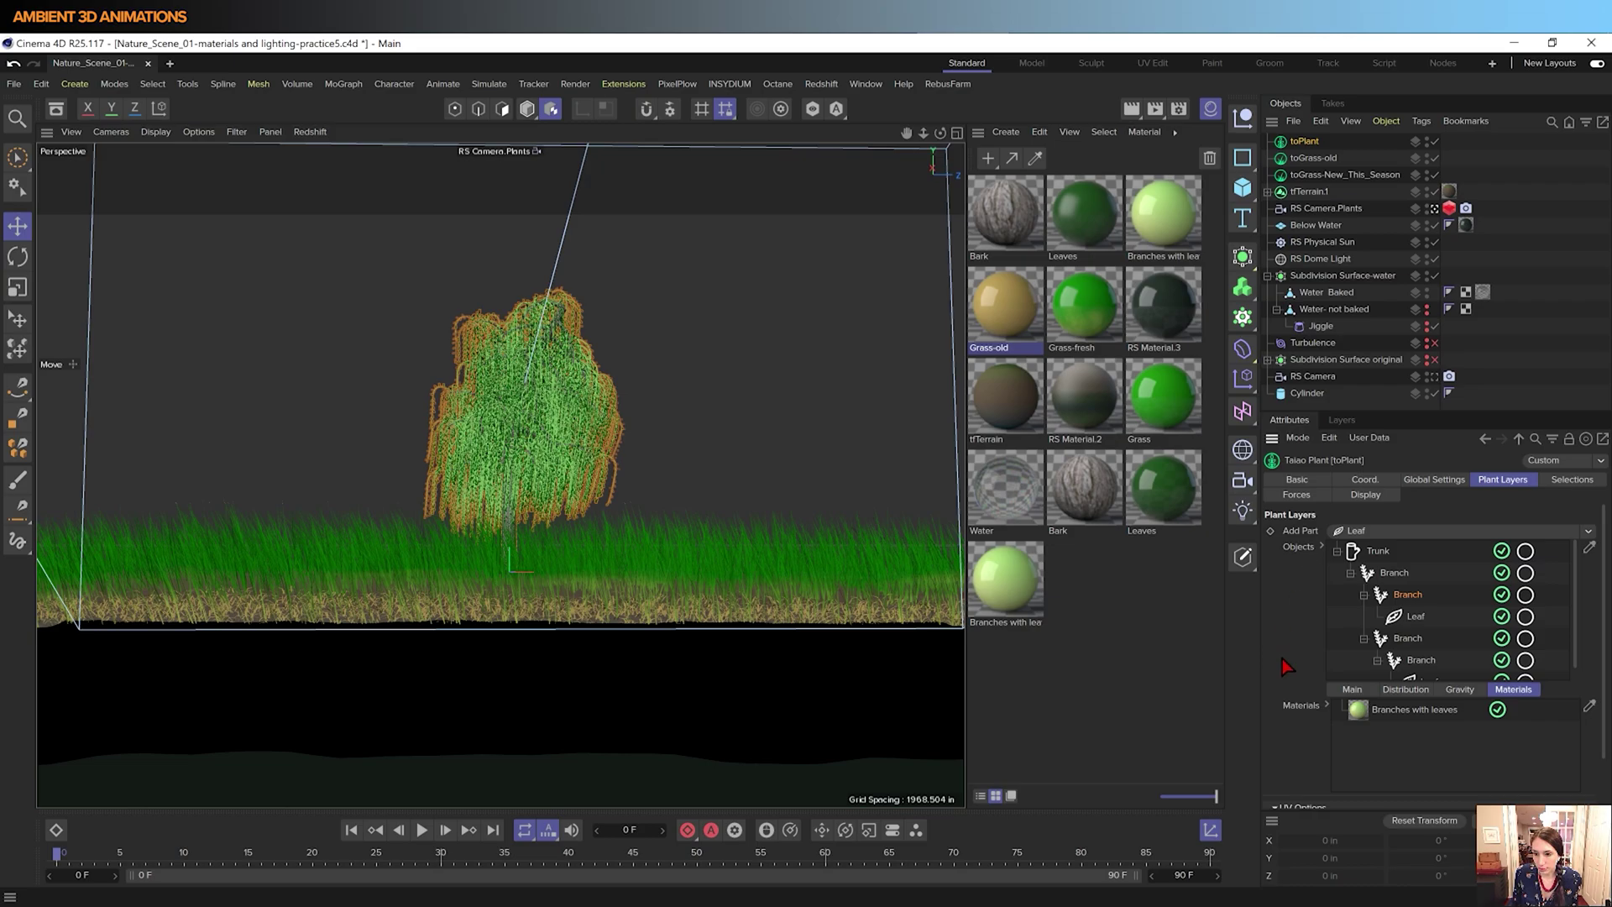
click(1398, 574)
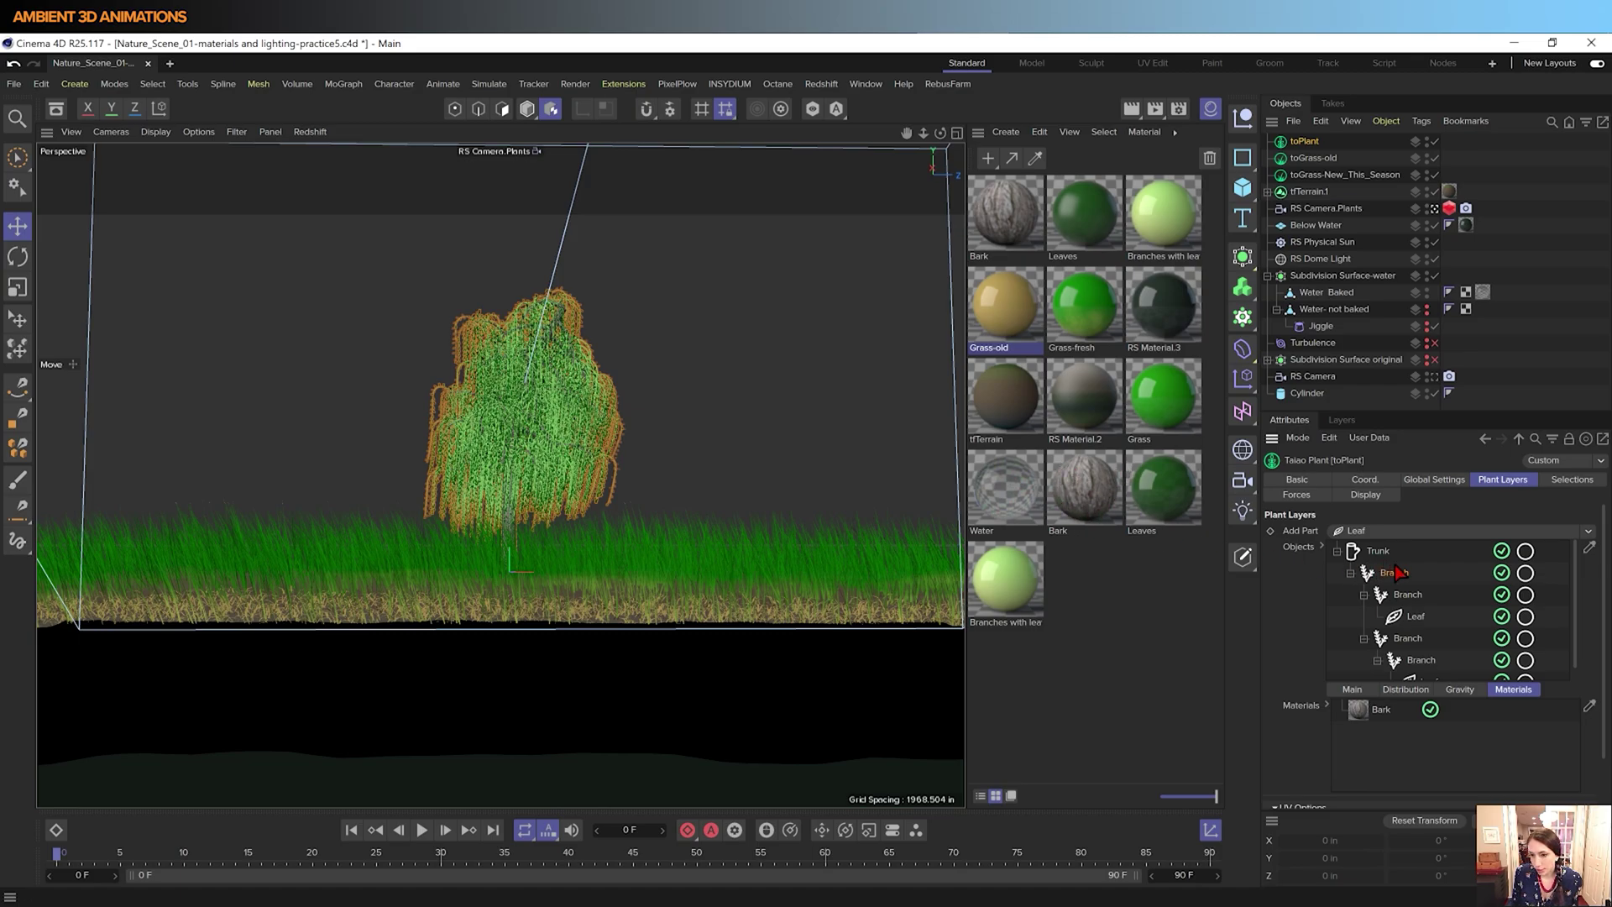
- Select the second Bark material and look over Redshift's material conversion tools, including Convert and Replace All Materials
click(1088, 498)
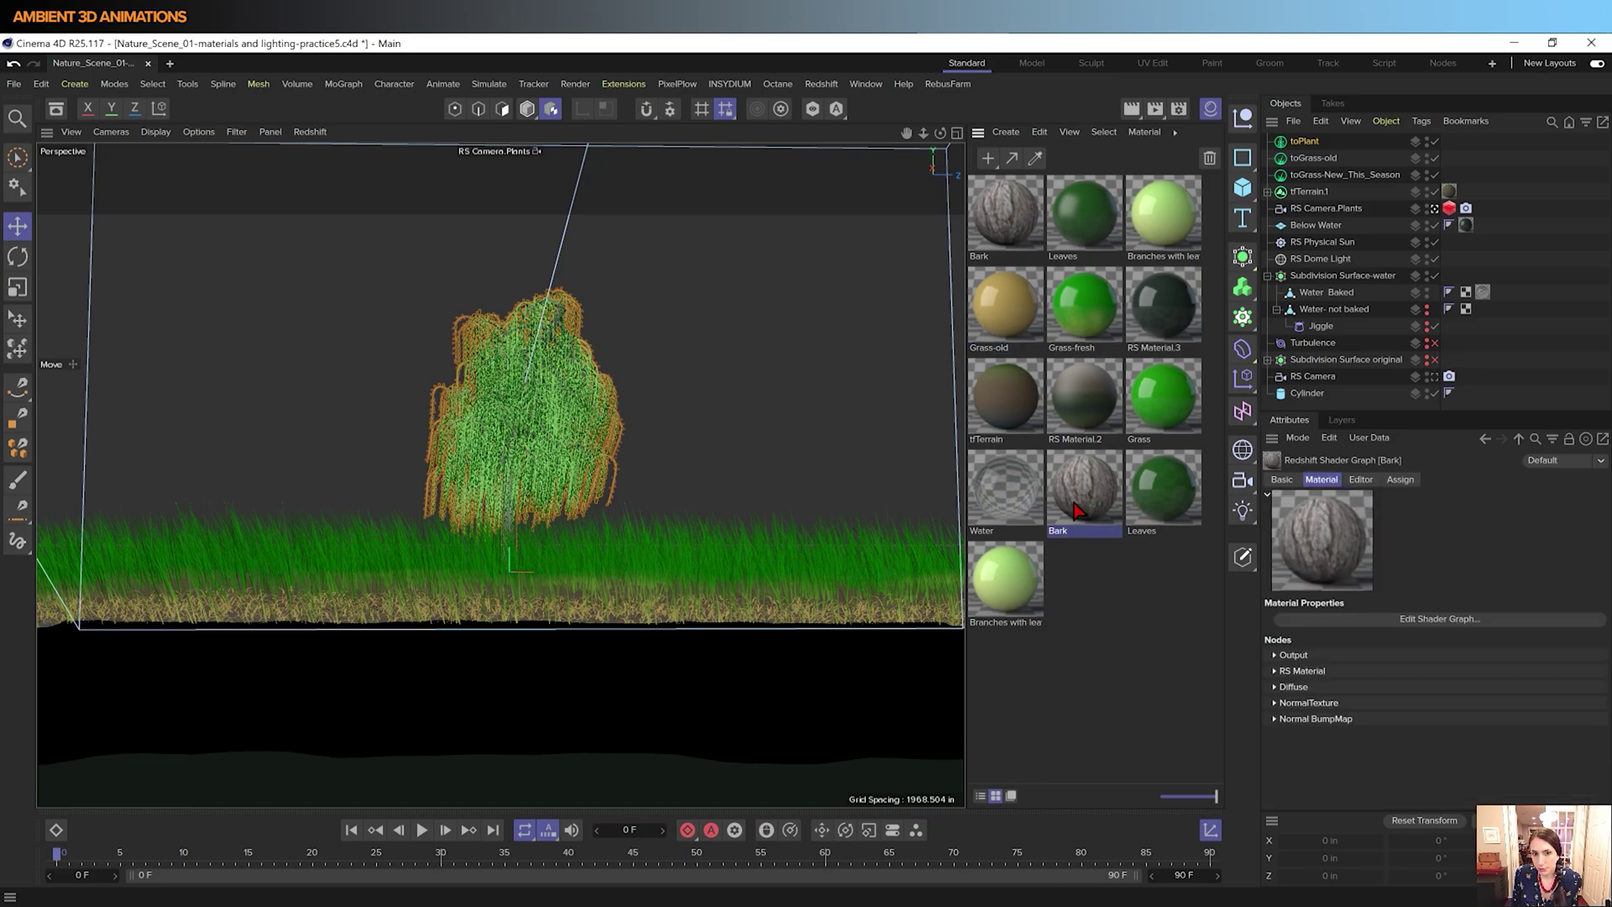
click(821, 84)
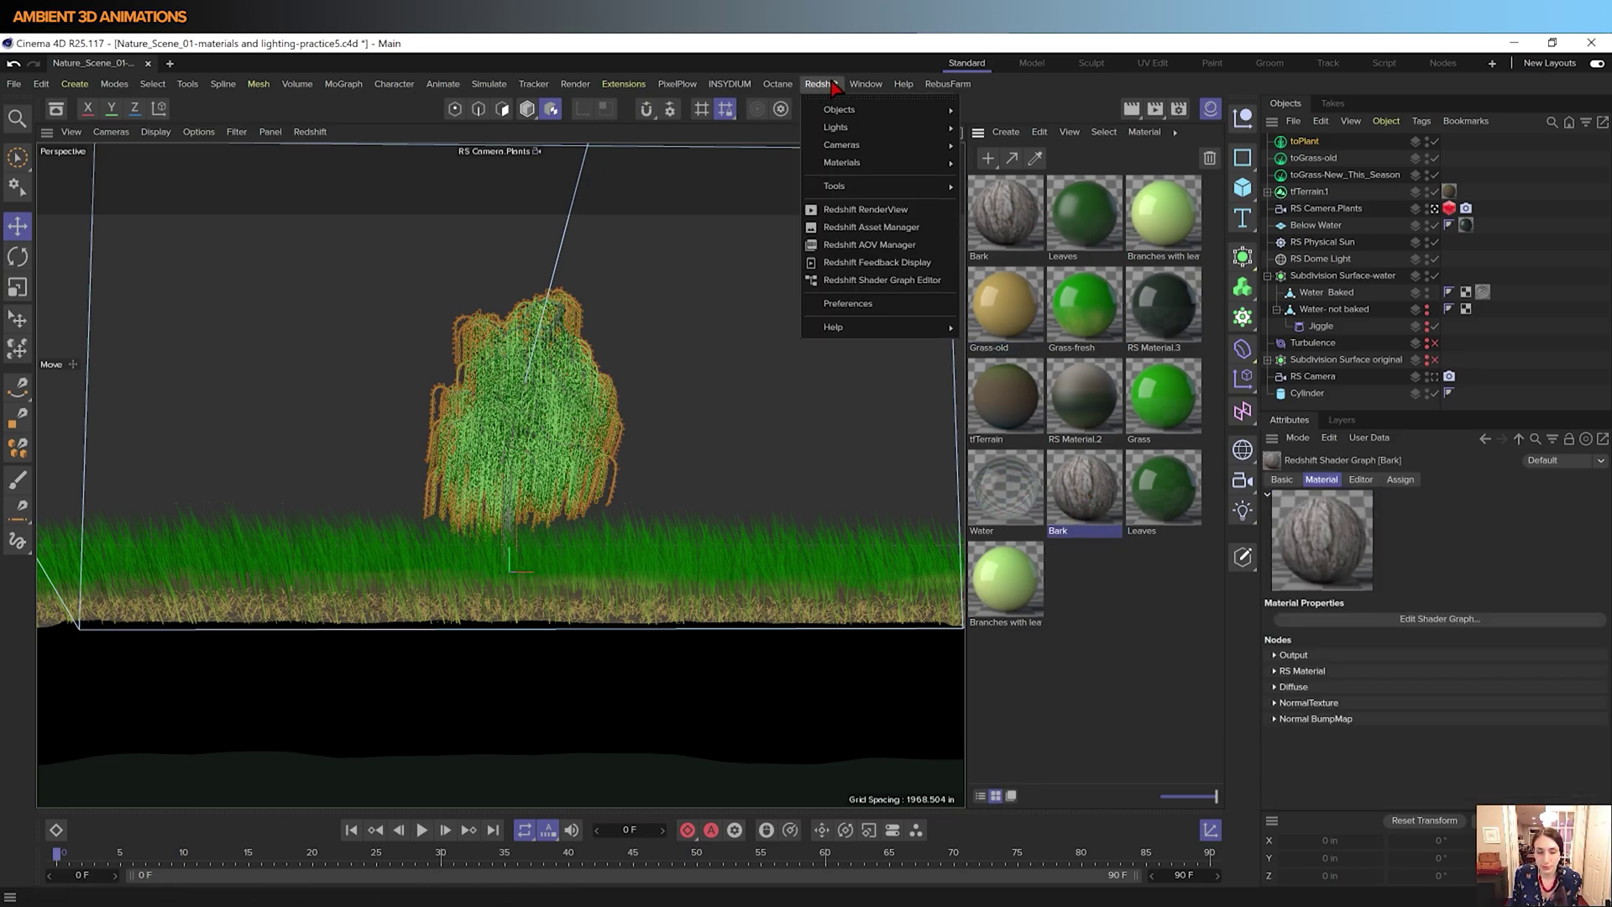
mouse_move(850, 196)
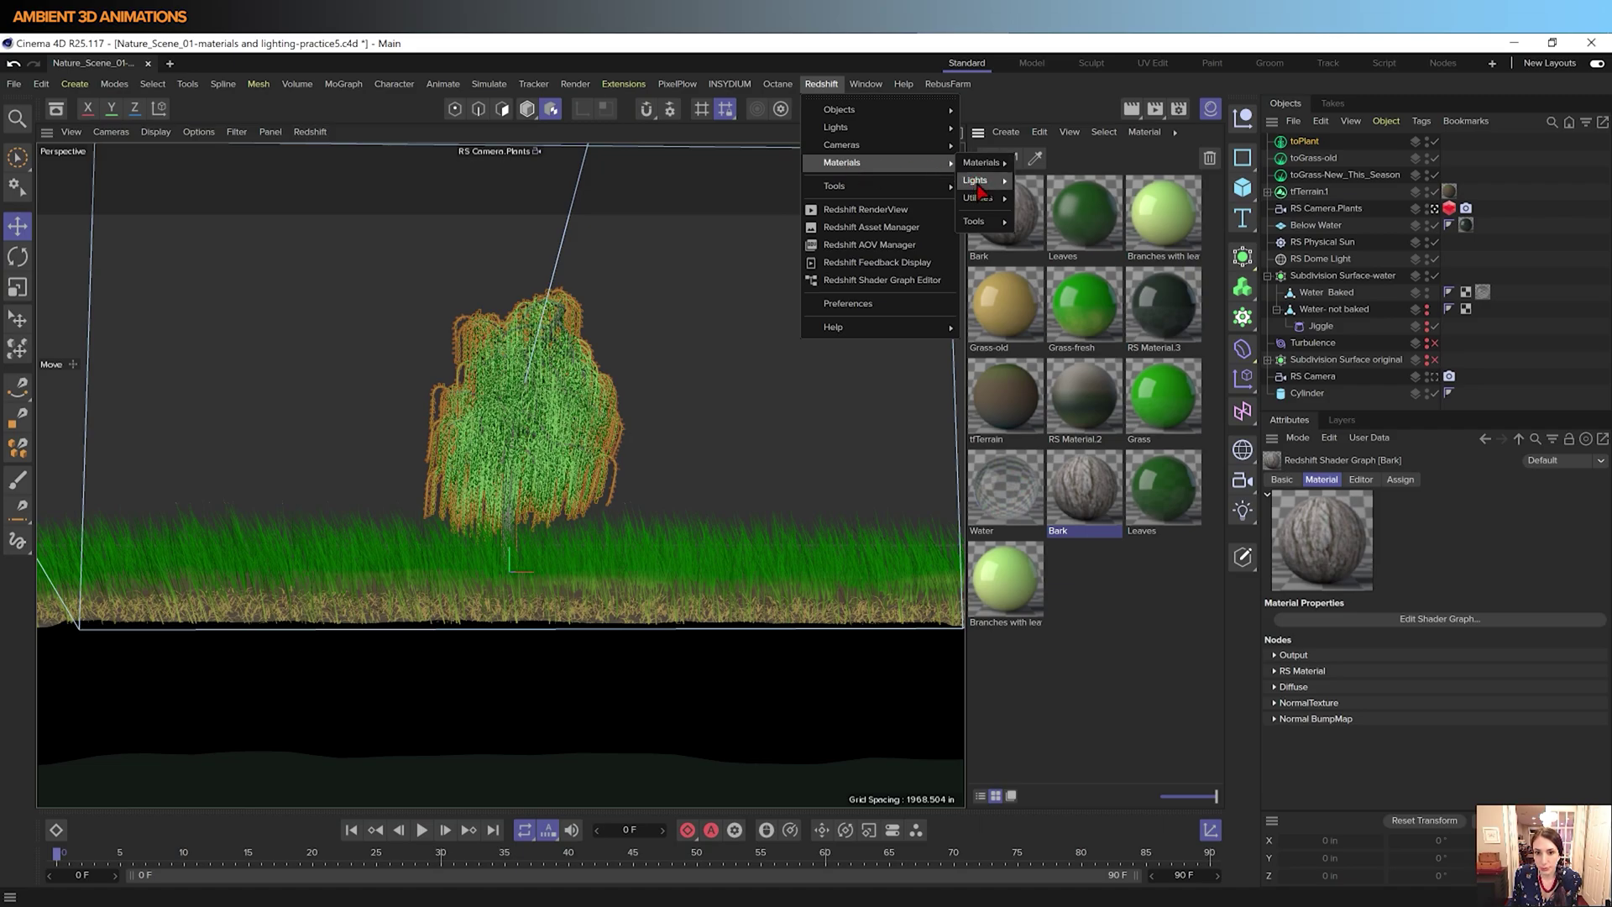
mouse_move(985, 225)
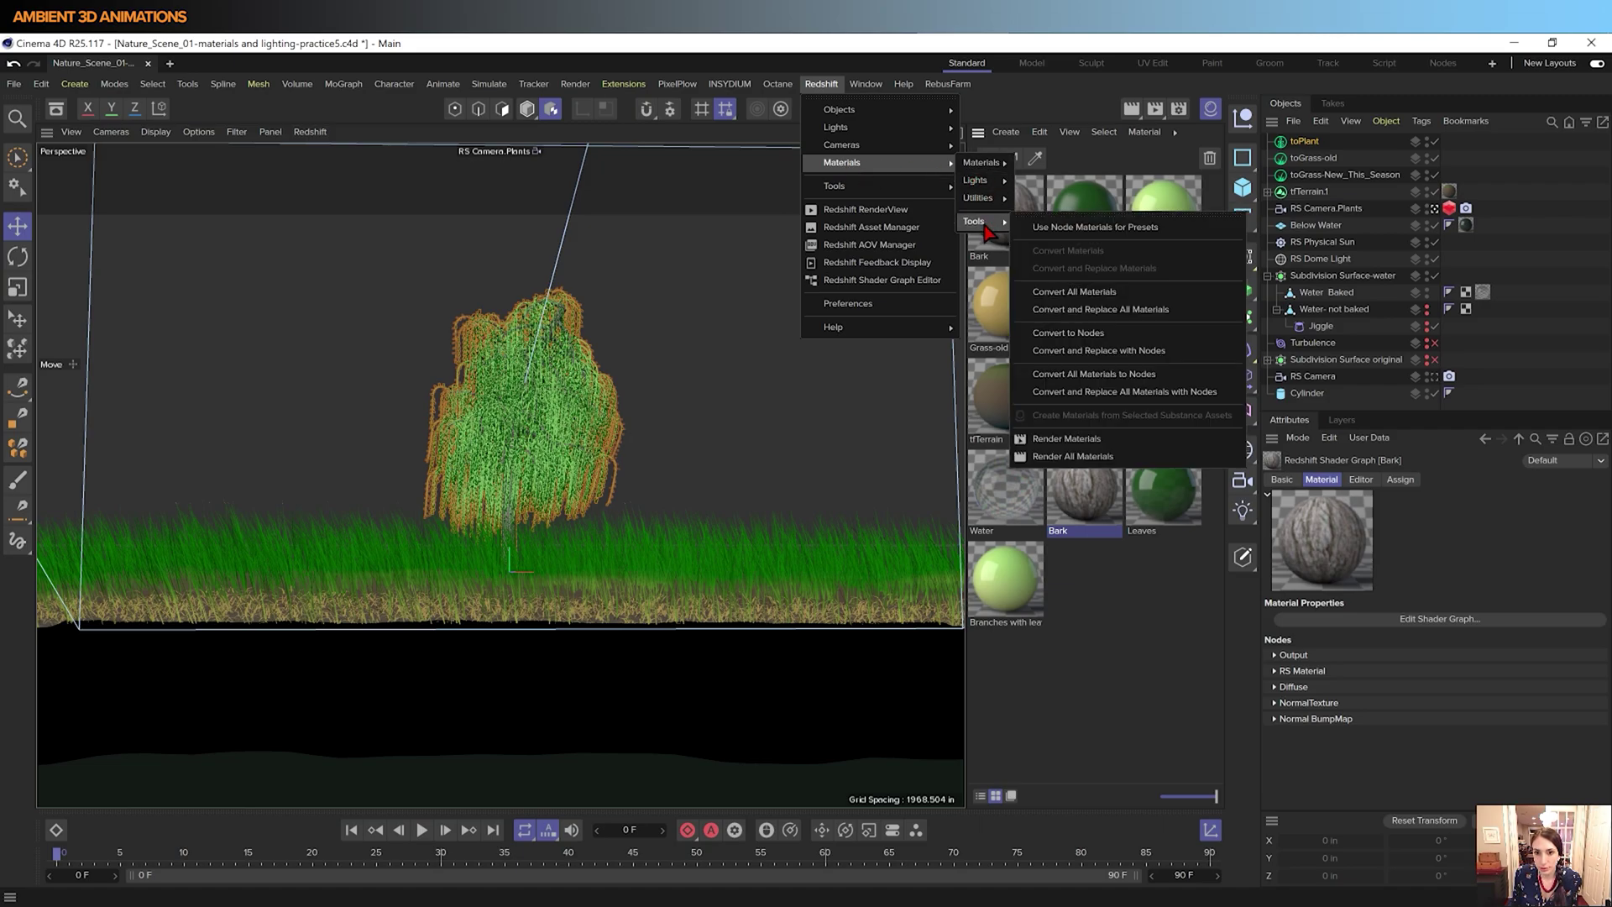
click(1091, 314)
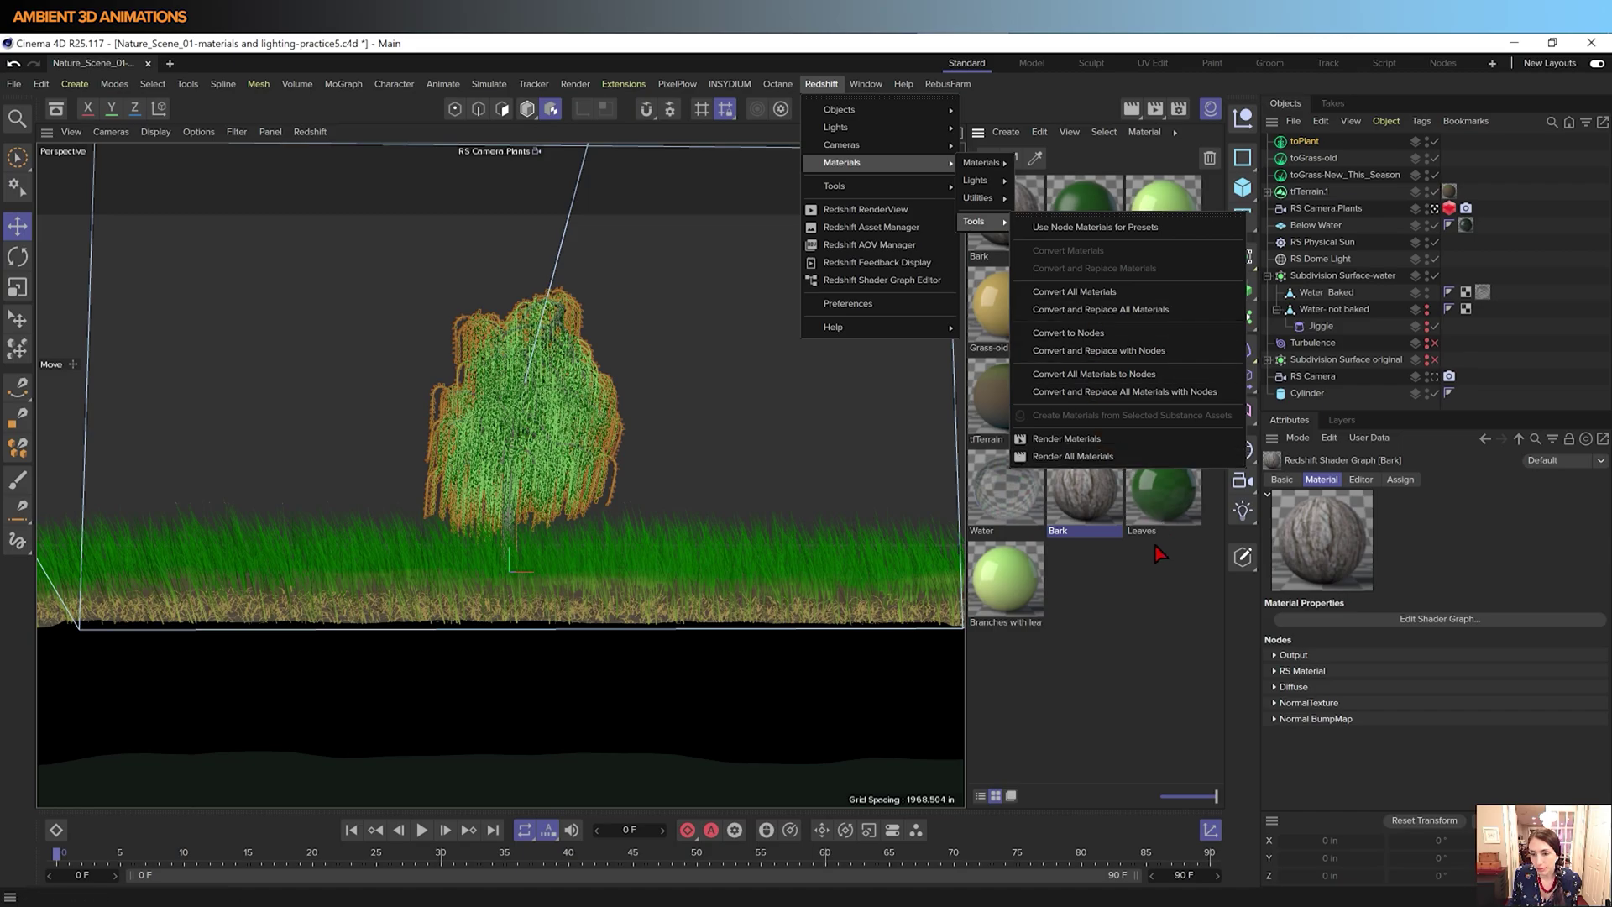